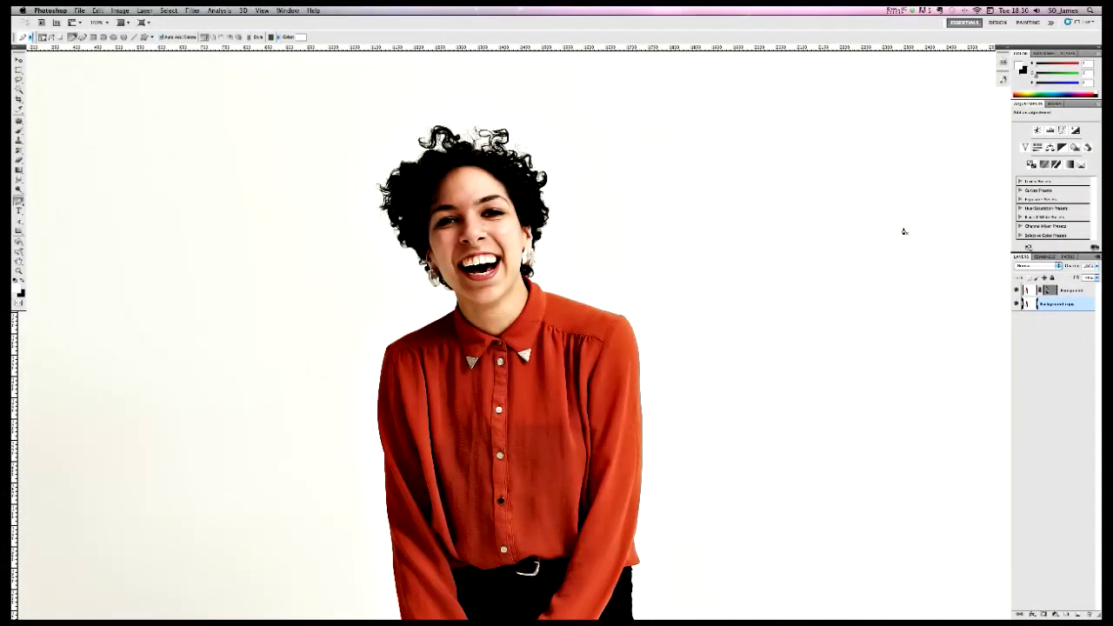
Duplicate the Background copy layer
mouse_move(440, 614)
key(super+minus)
drag(628, 272, 624, 274)
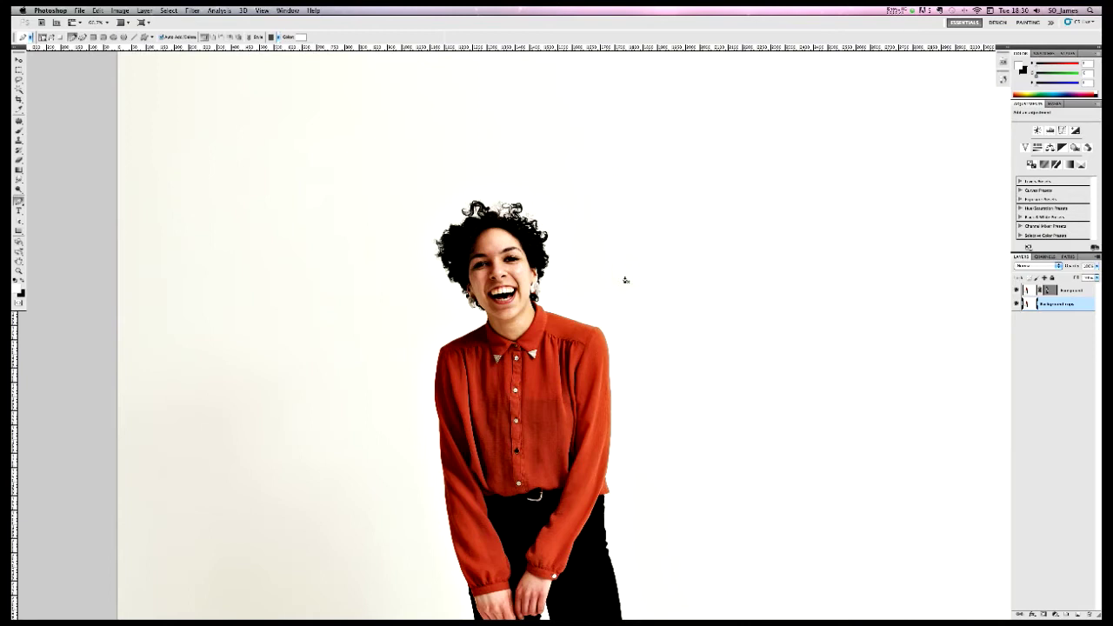
drag(656, 270, 657, 277)
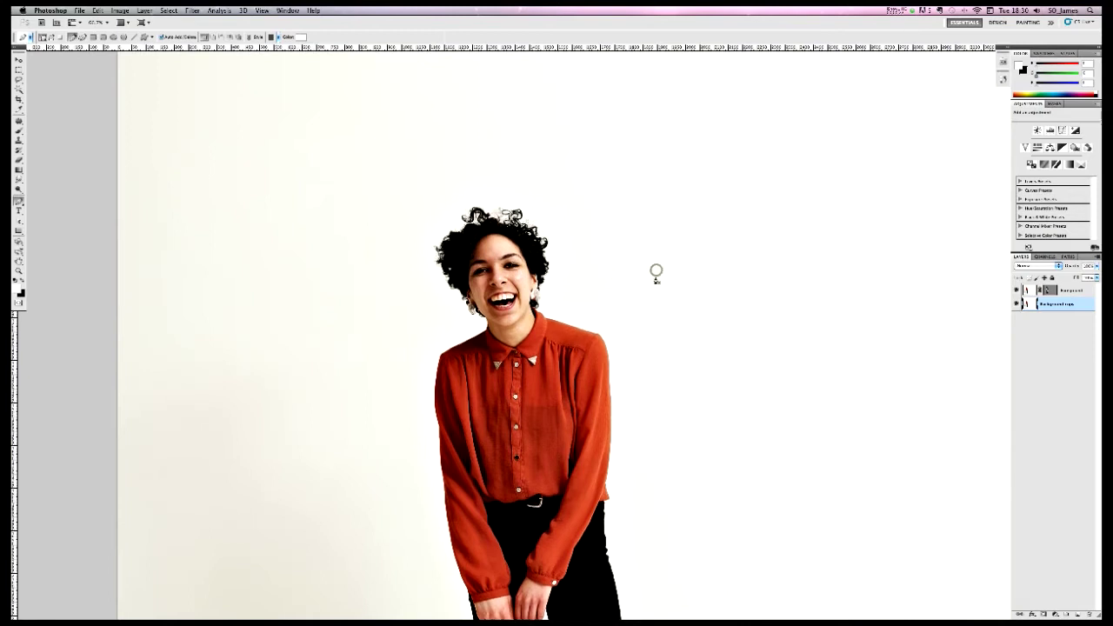
key(super+j)
Rename the bottom layer as Master, then lock and hide it
double_click(1060, 318)
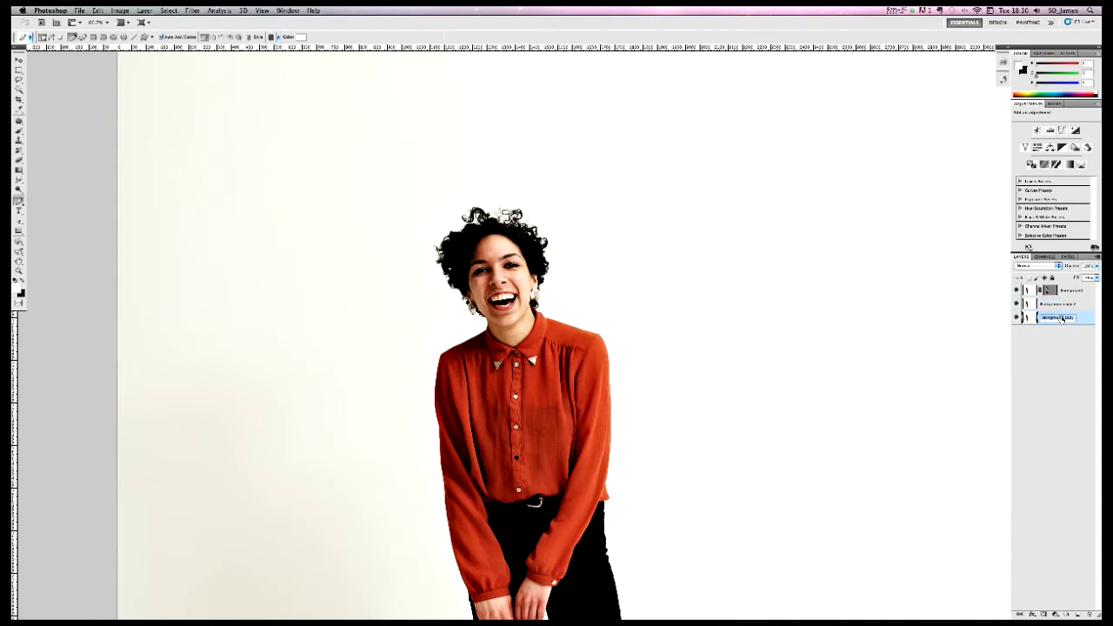
text(Master)
click(1049, 335)
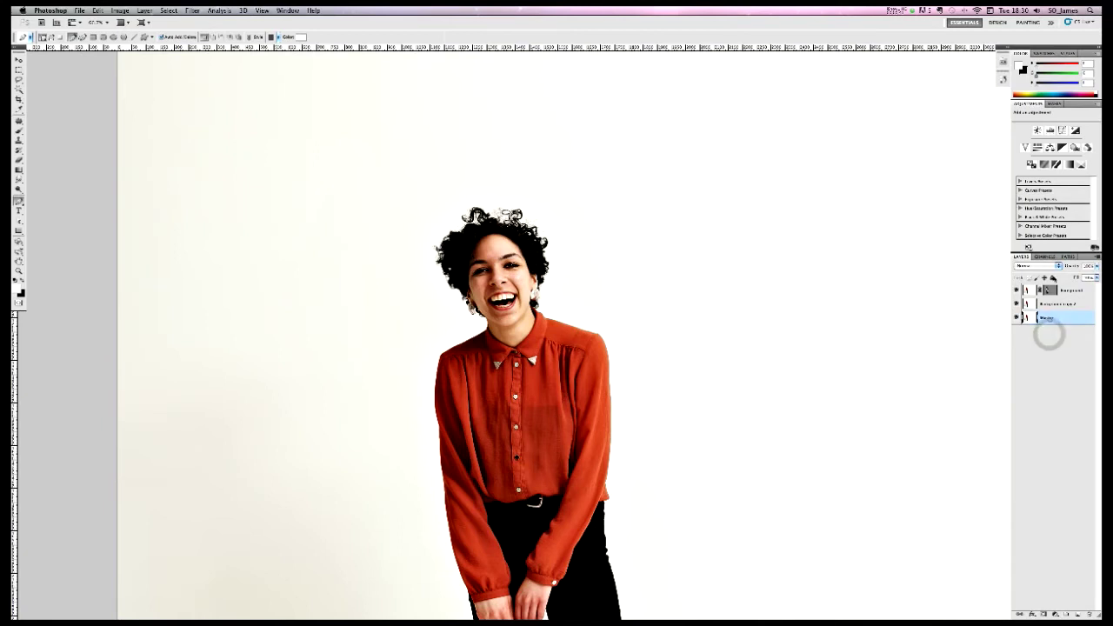
click(1052, 277)
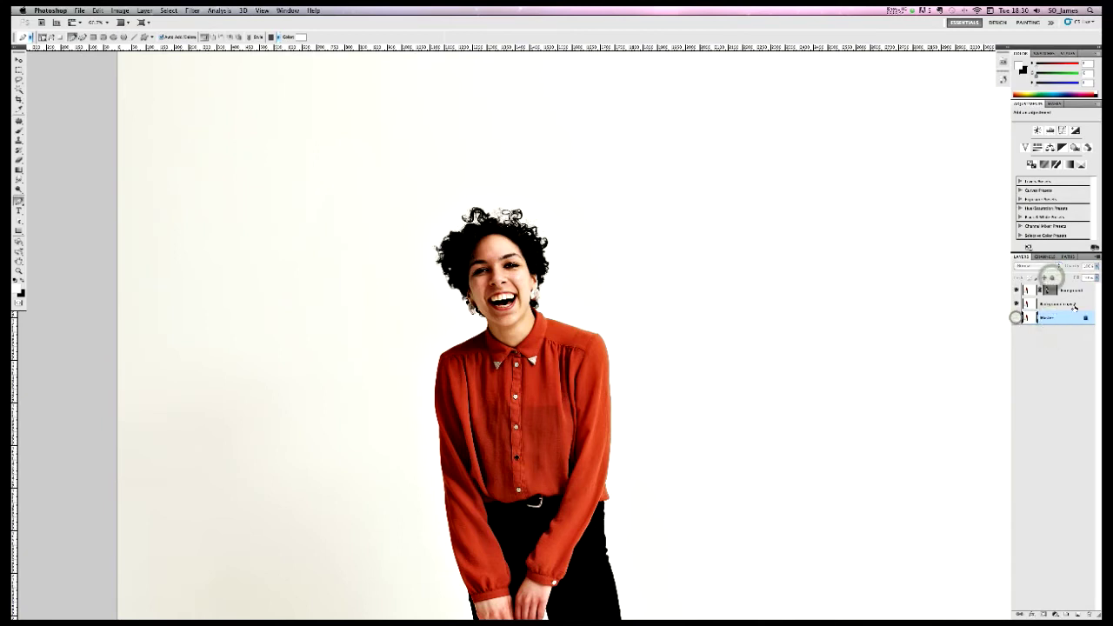
Isolate the masked Background layer to examine the woman's cutout around the head and hair
drag(622, 294, 610, 284)
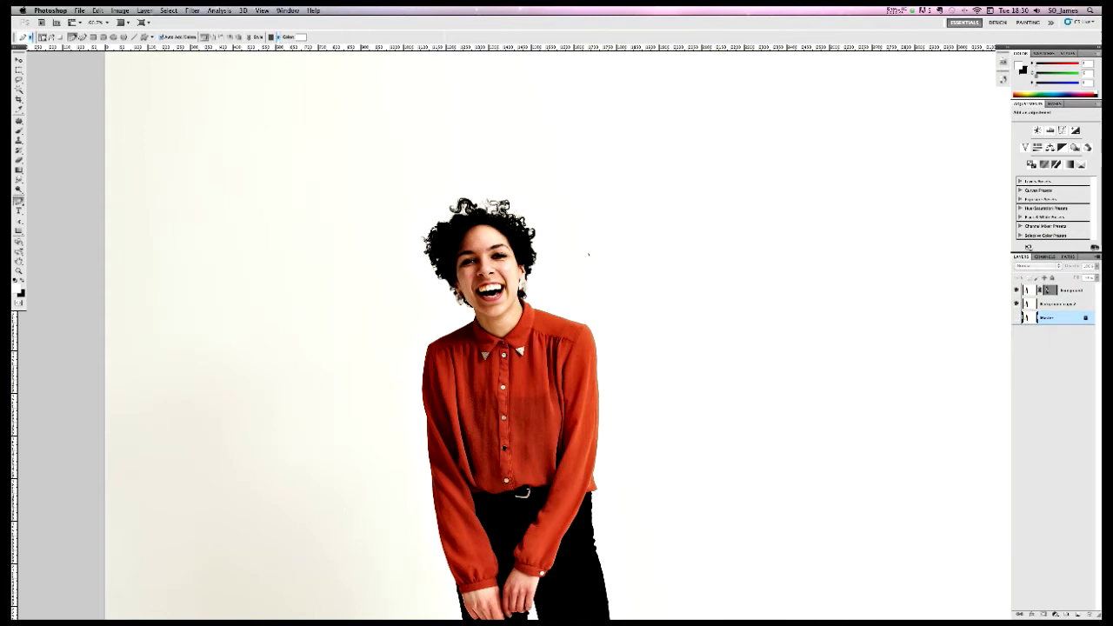
key(super+plus)
key(super+plus)
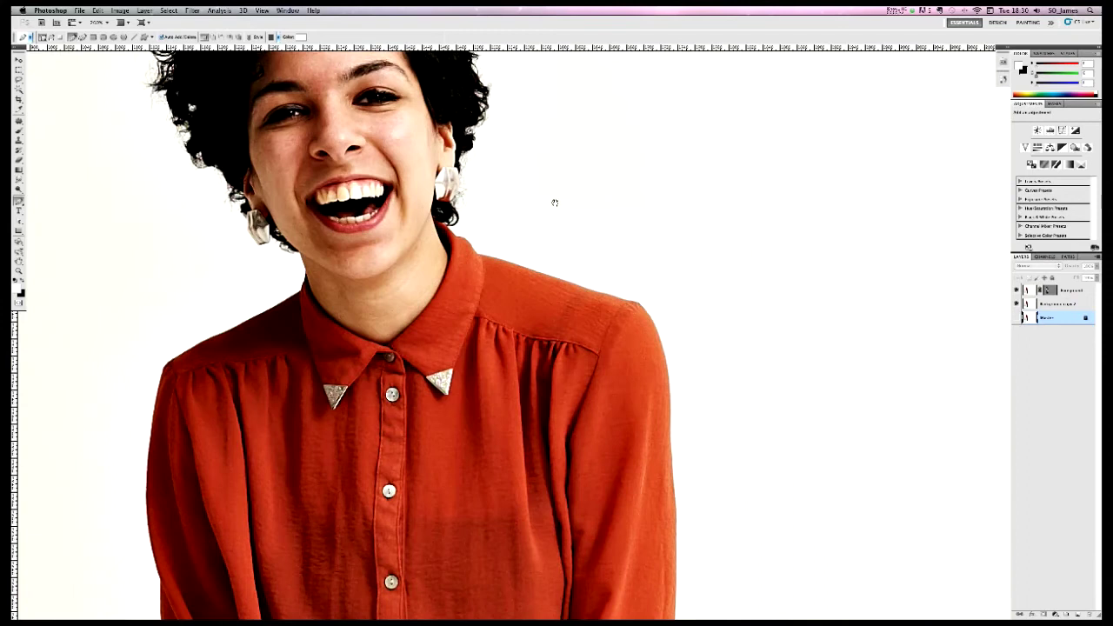
drag(554, 202, 650, 324)
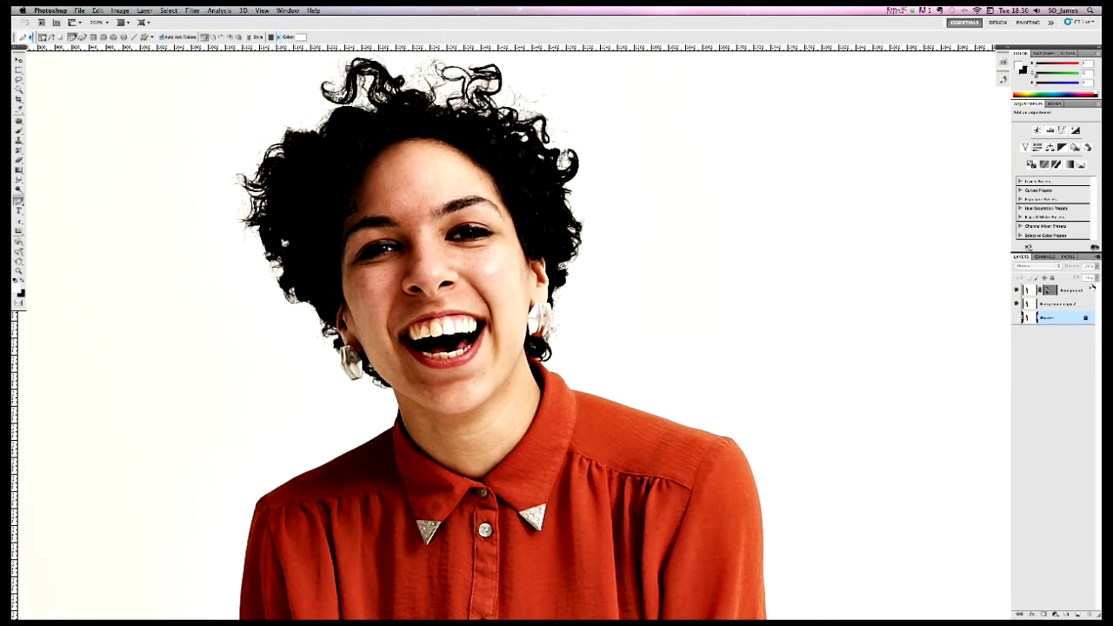
click(1070, 291)
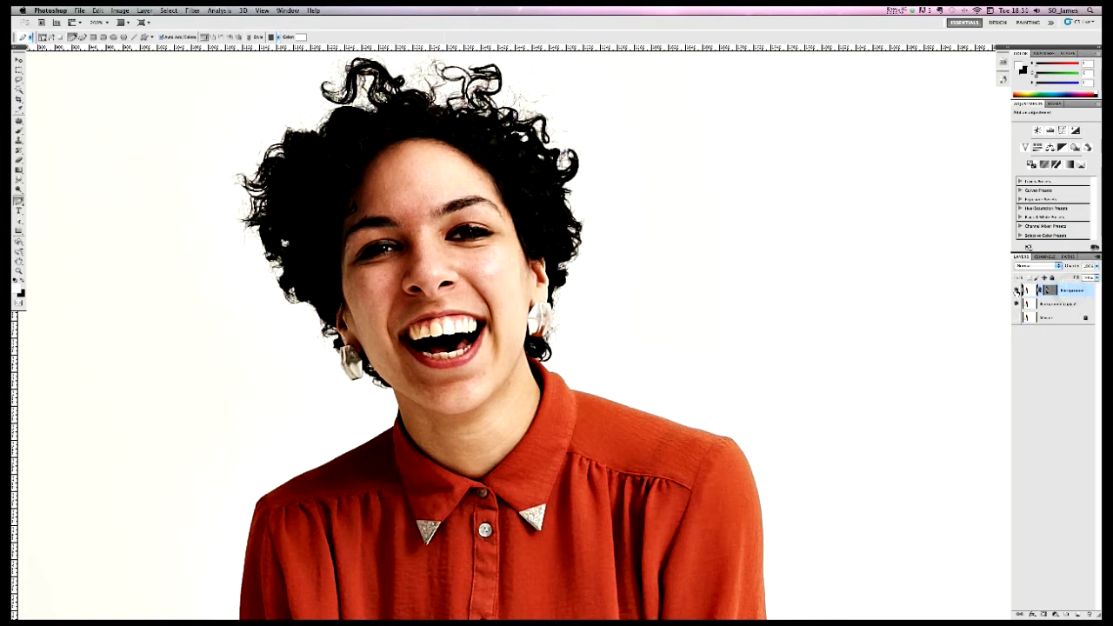
click(1017, 290)
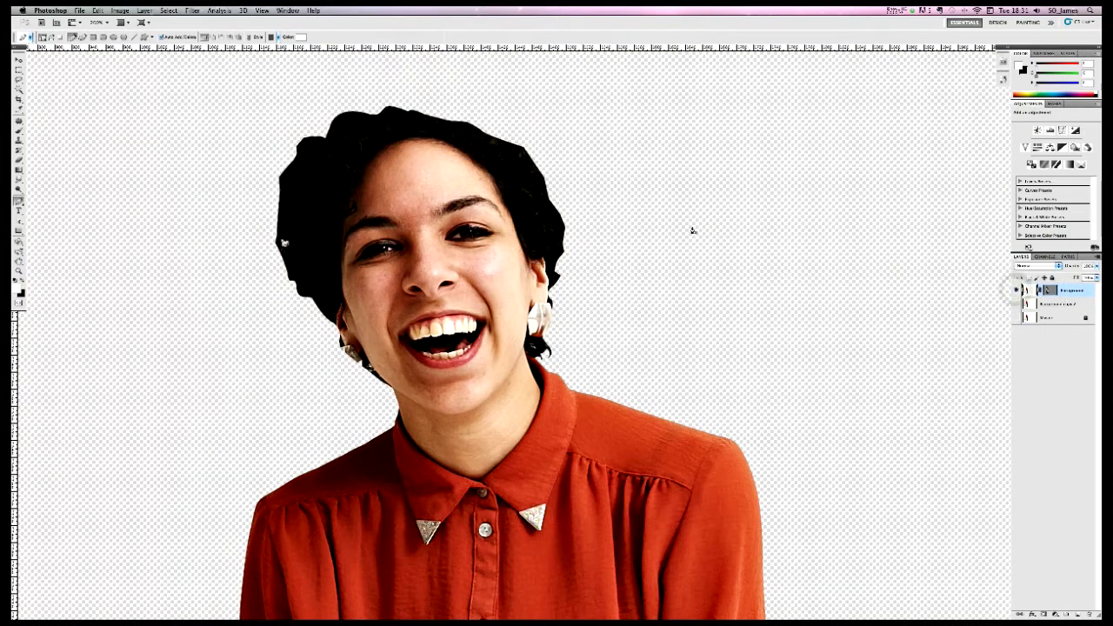
Display the vector mask path around the woman on the Background layer and examine its outline
key(super+minus)
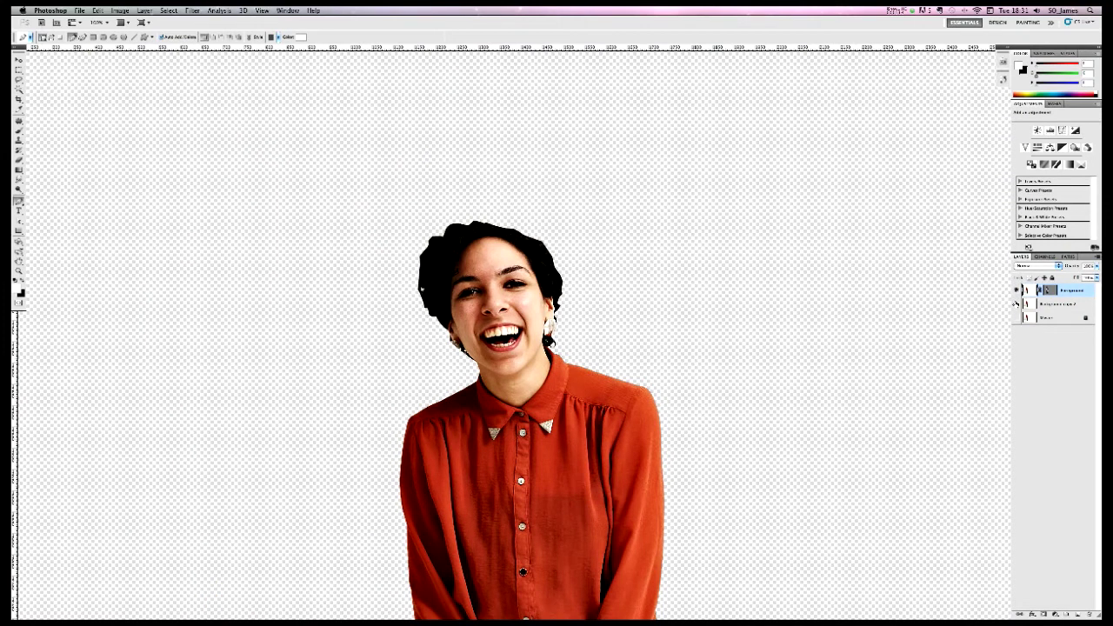
key(a)
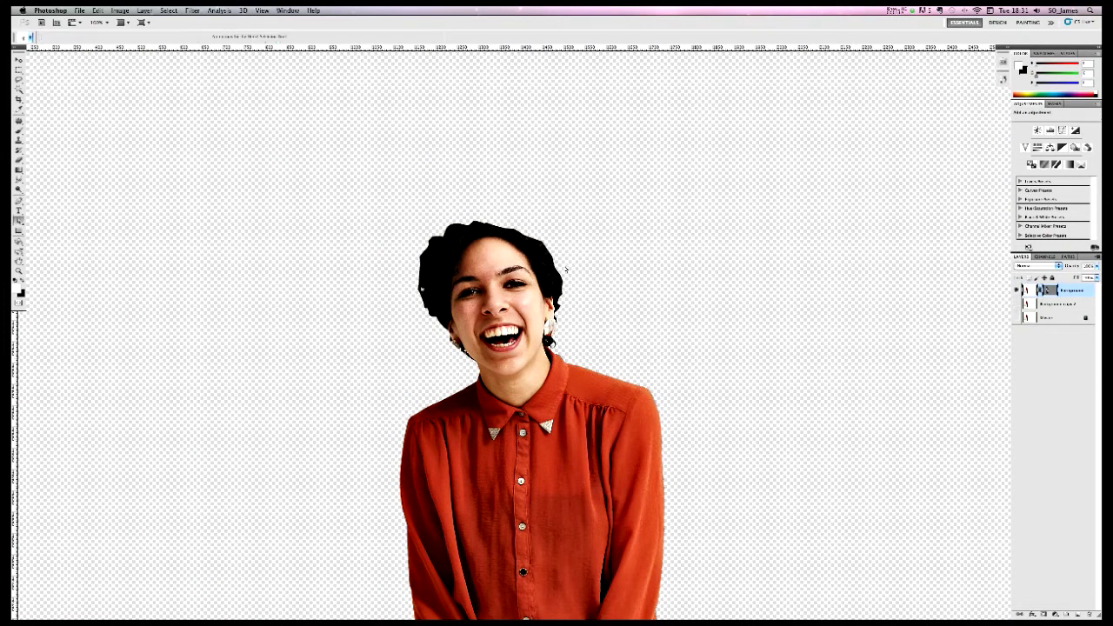
click(561, 272)
drag(639, 457, 612, 438)
key(super+r)
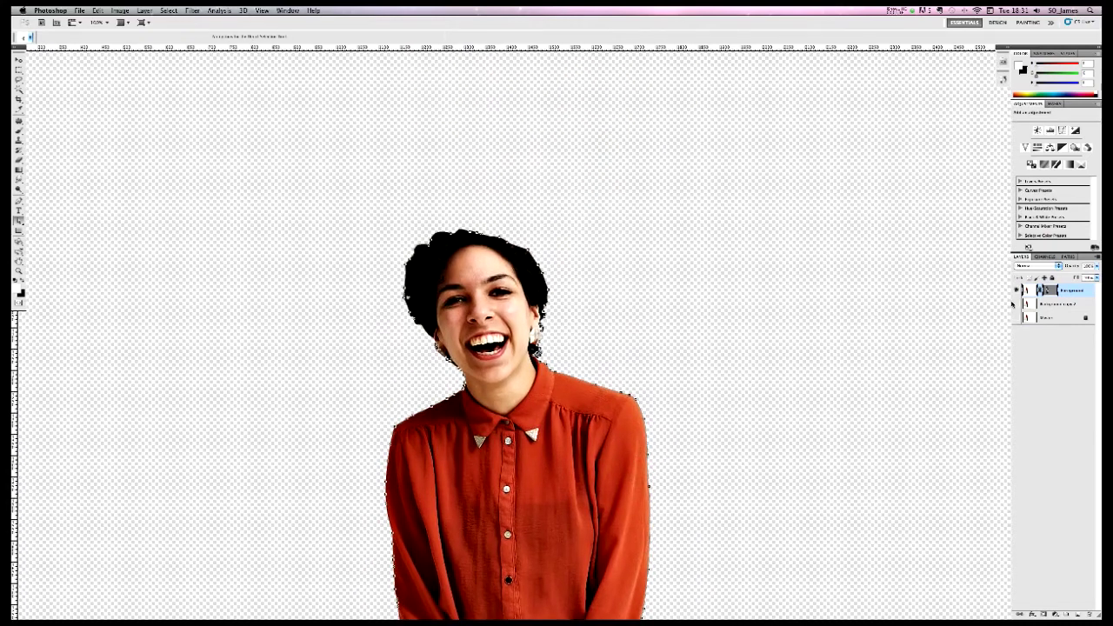
Show only the unmasked Background copy 2 layer and select it
click(1016, 304)
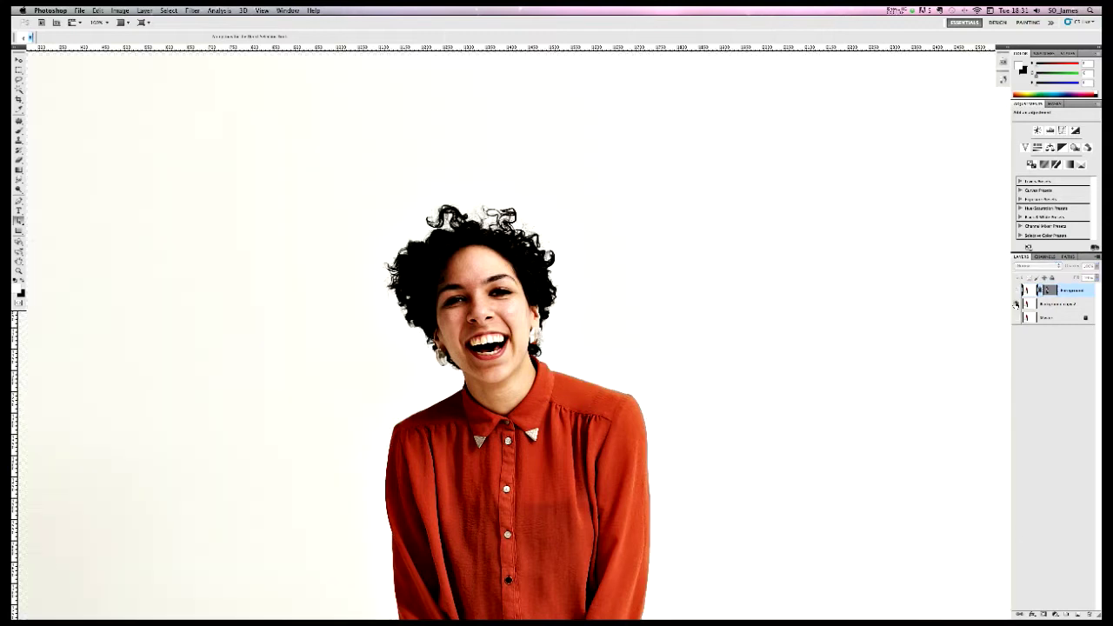
drag(549, 233, 550, 257)
key(v)
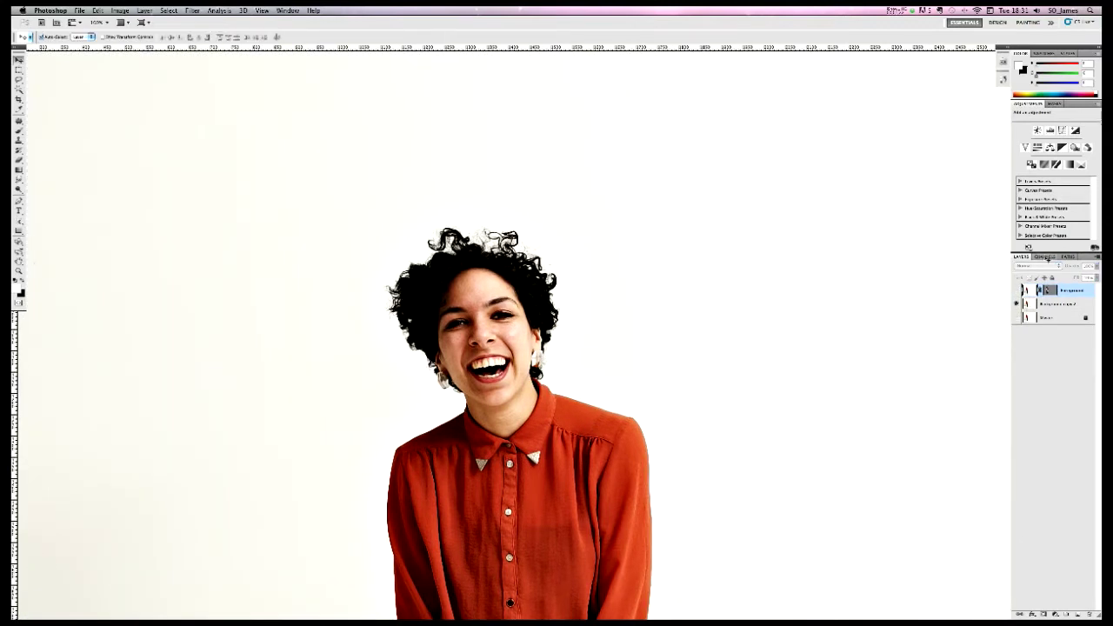
click(1062, 305)
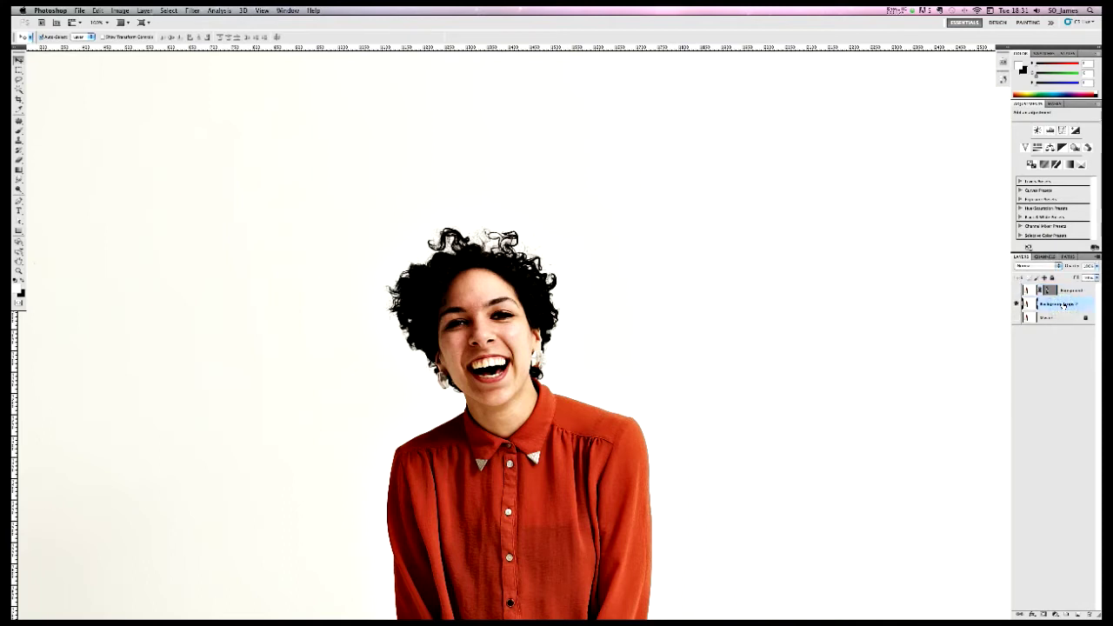
Compare the Red, Green and Blue channels one at a time for contrast between the hair and the backdrop
click(1046, 257)
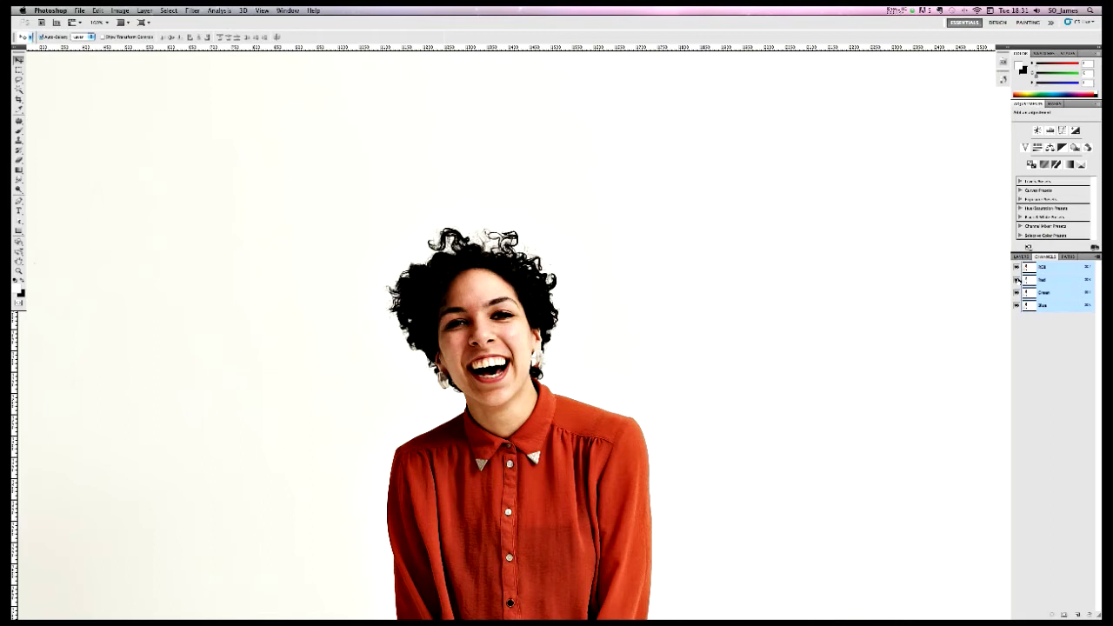
key(super+3)
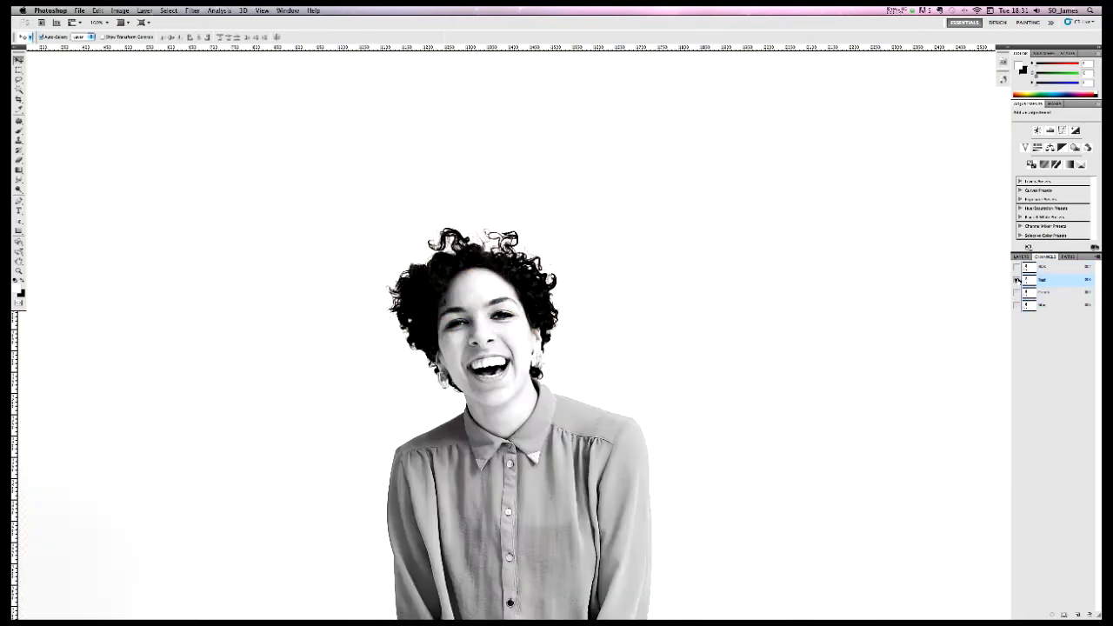
key(super+4)
key(super+5)
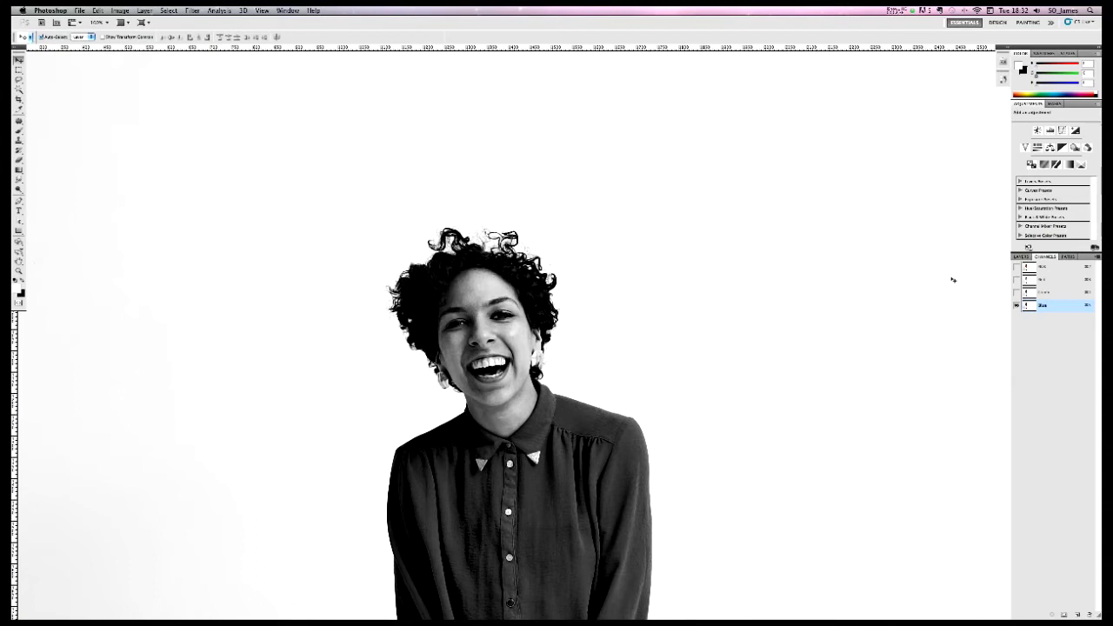
click(1016, 304)
key(super+2)
key(super+3)
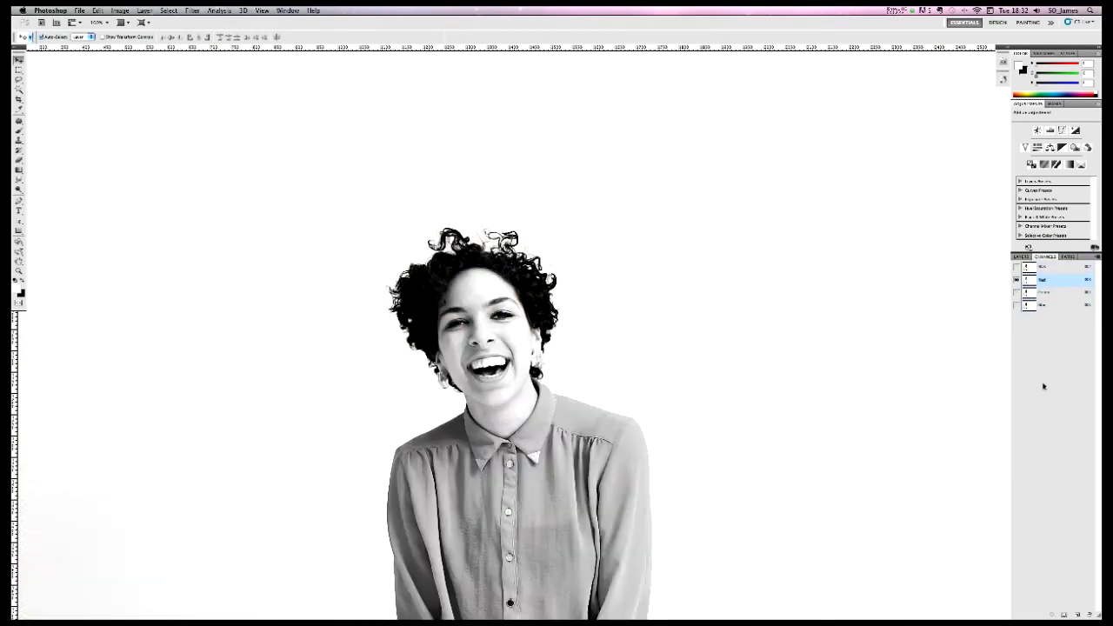
key(super+4)
key(super+5)
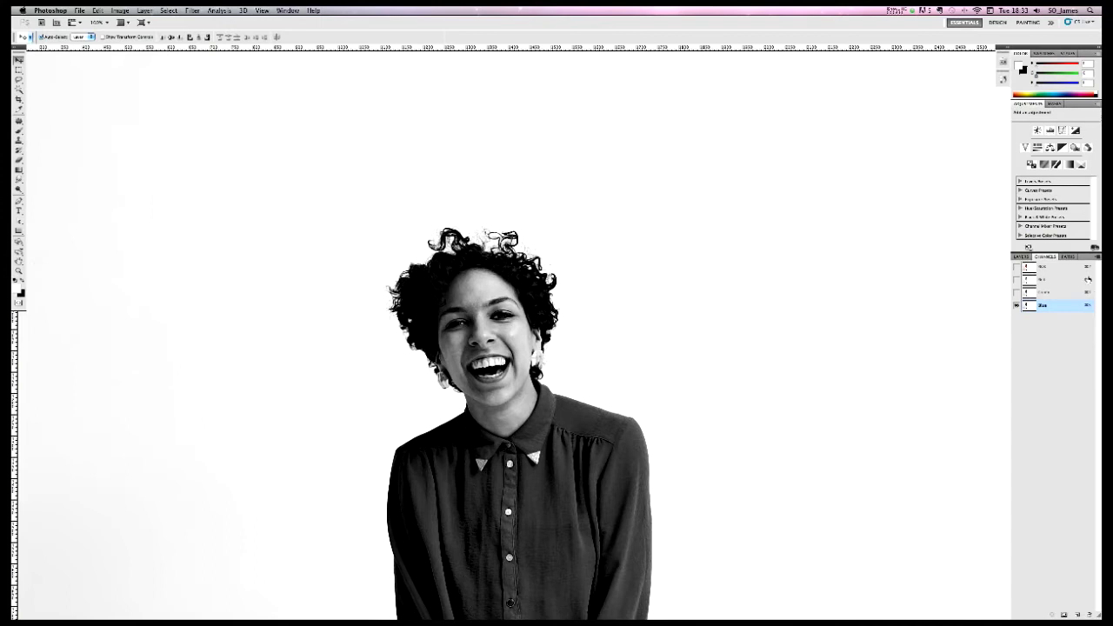
Create a new layer above Background copy 2 and paste the copied Blue channel image into it
click(1021, 256)
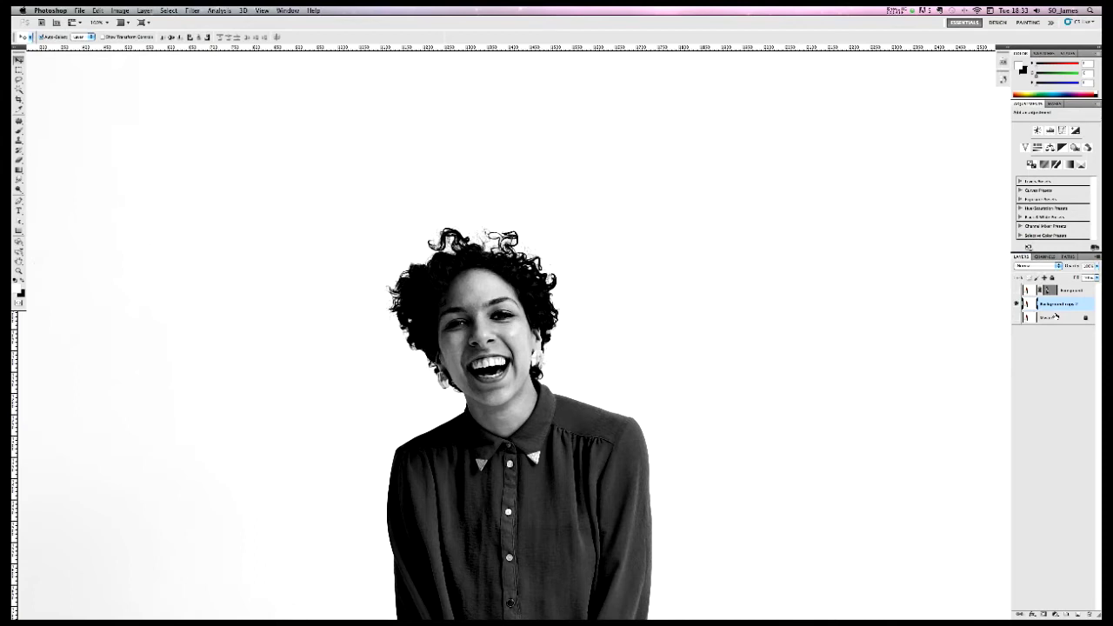
key(super+shift+n)
key(Return)
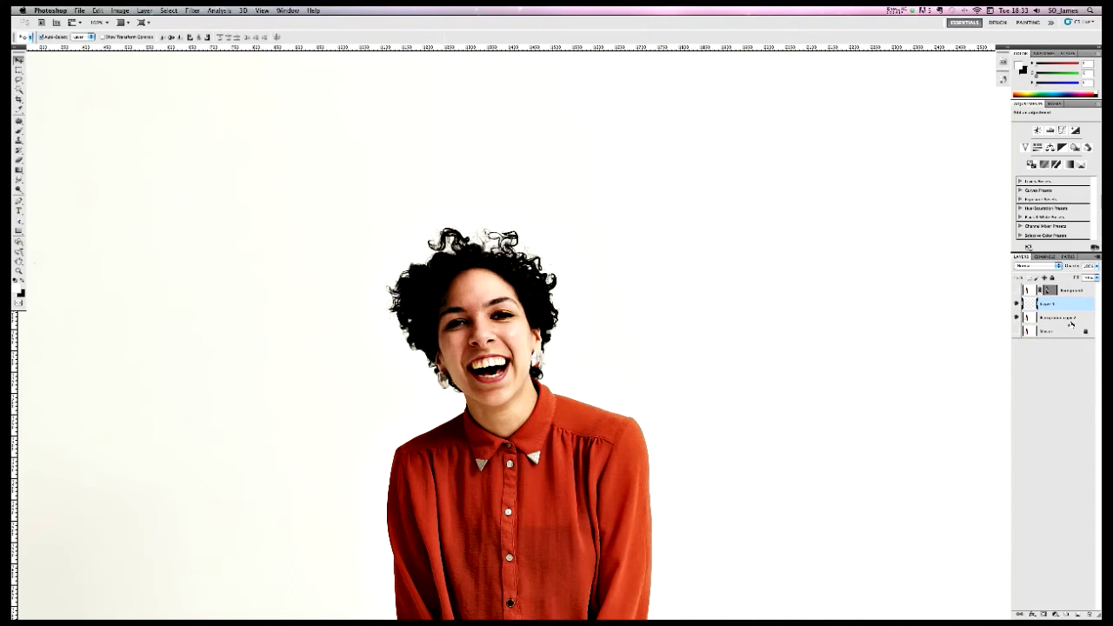
key(shift+super+u)
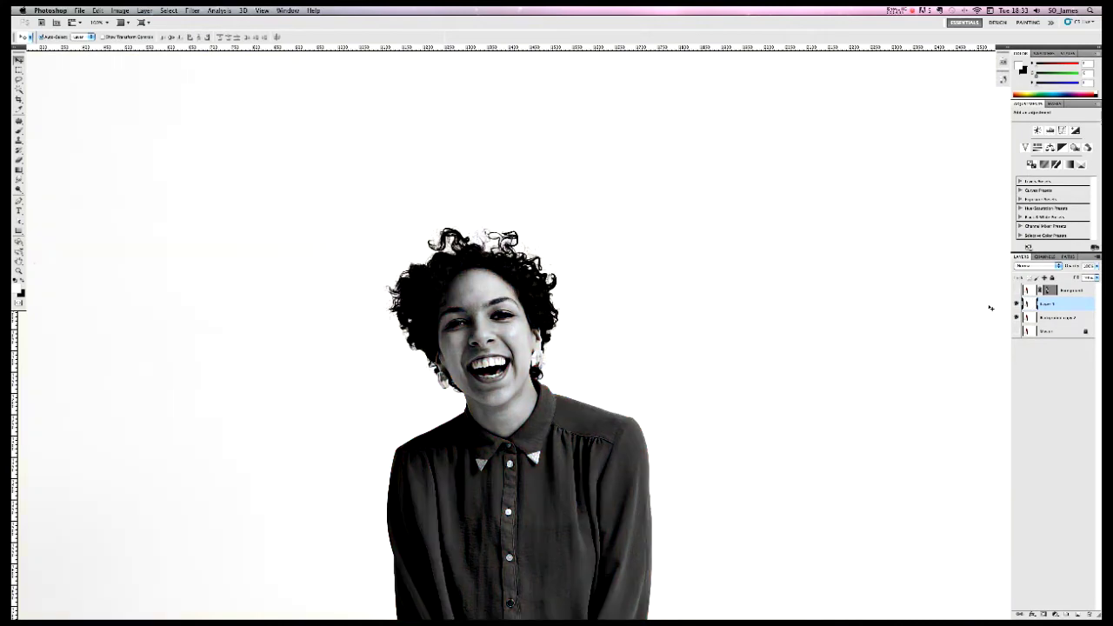
click(1044, 256)
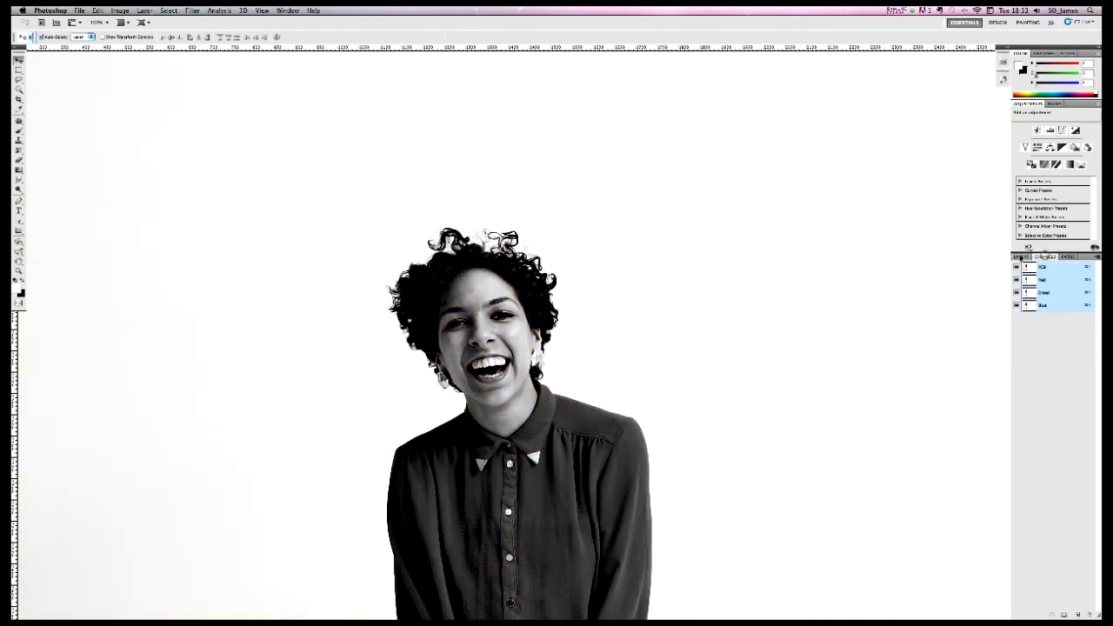
click(1021, 256)
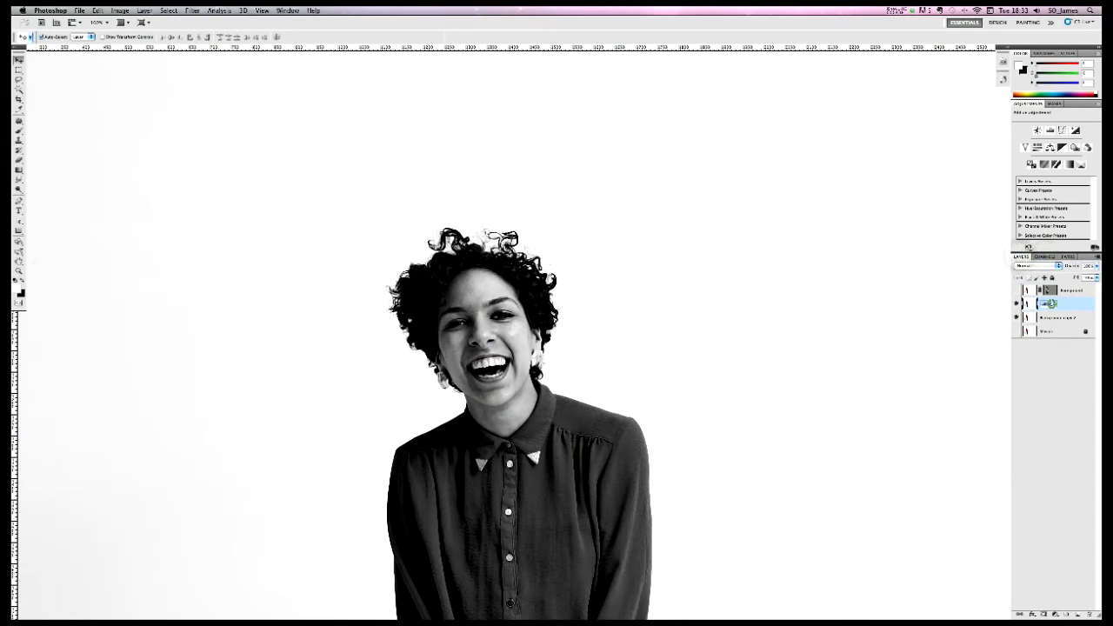
Rename the pasted grayscale layer as Blue Channel
double_click(1048, 303)
text(Blue Channel)
key(Return)
Add a Levels adjustment layer above the Blue Channel layer, keeping the curly hair in close view
drag(749, 344, 748, 313)
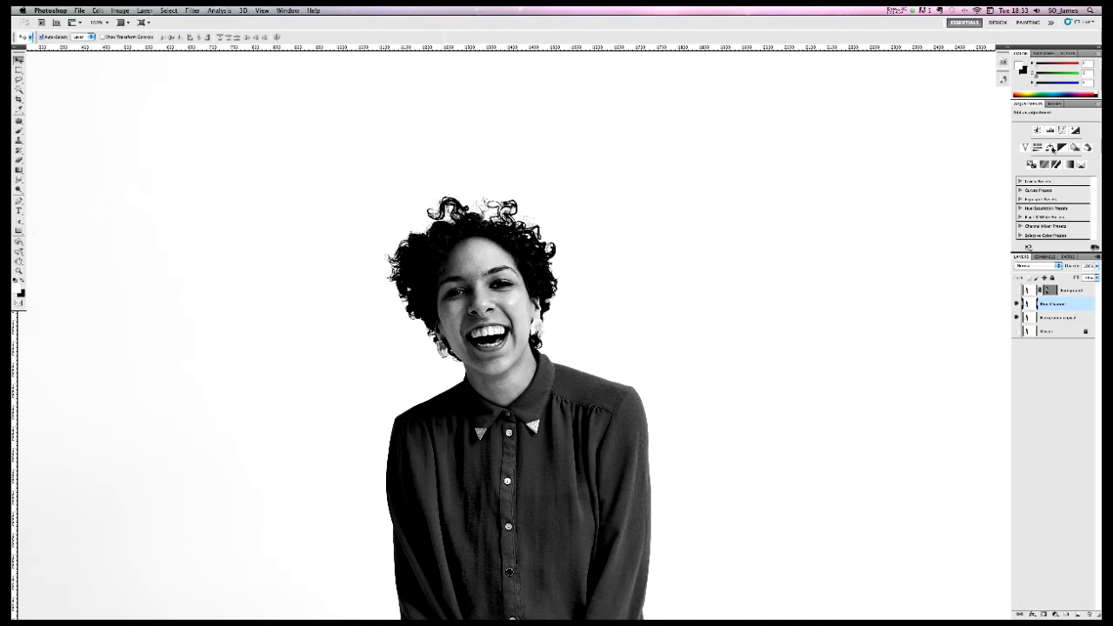
click(1050, 131)
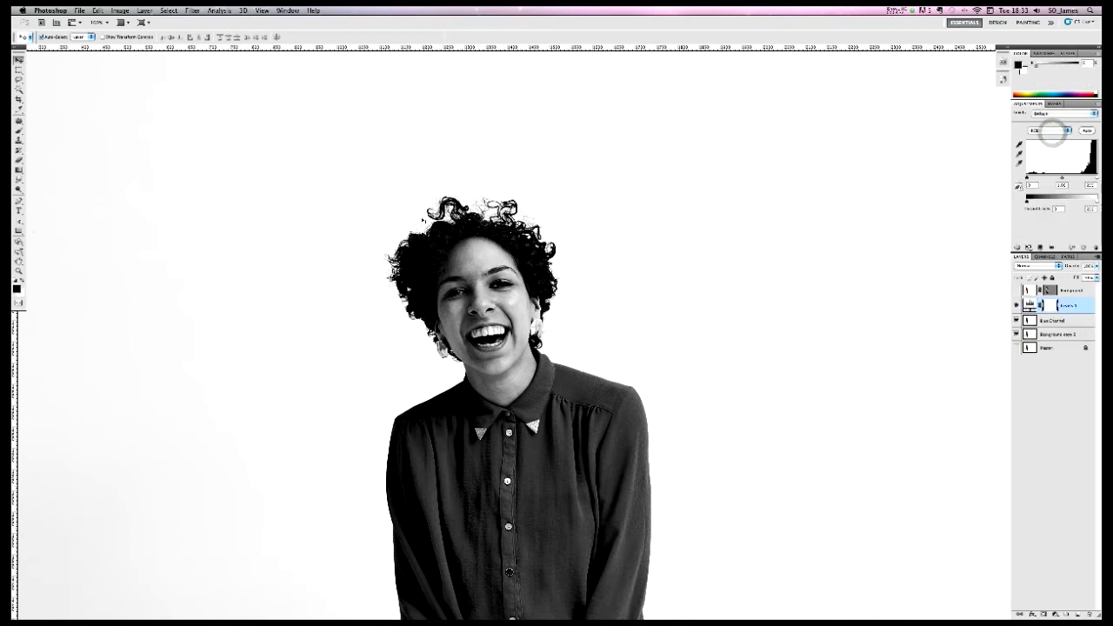
key(super+plus)
key(super+plus)
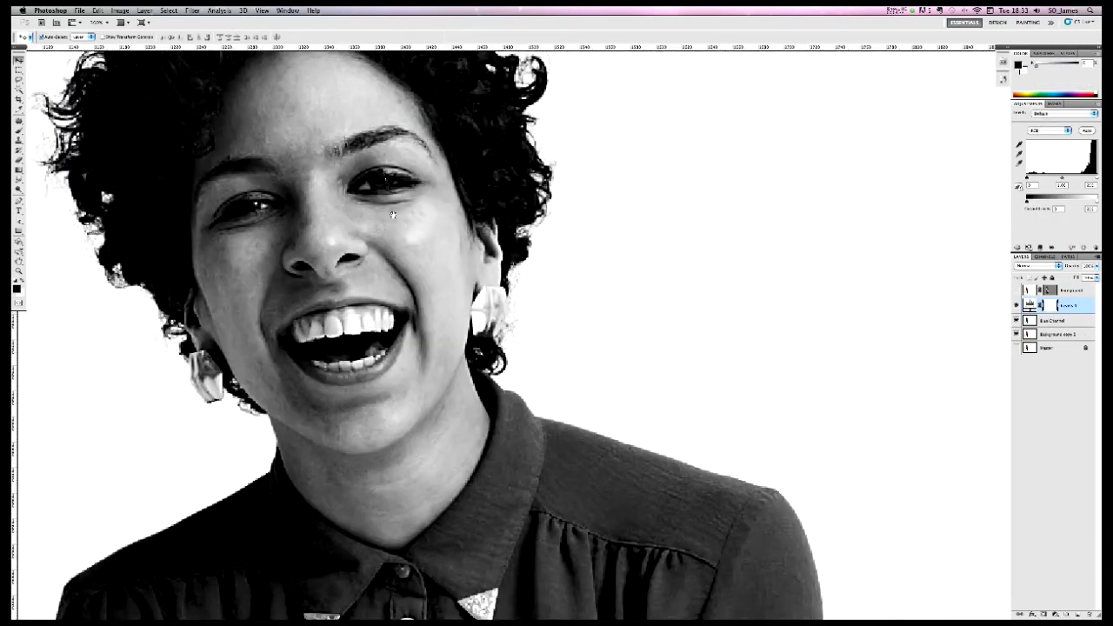
drag(341, 193, 664, 450)
drag(653, 348, 647, 345)
drag(425, 319, 436, 315)
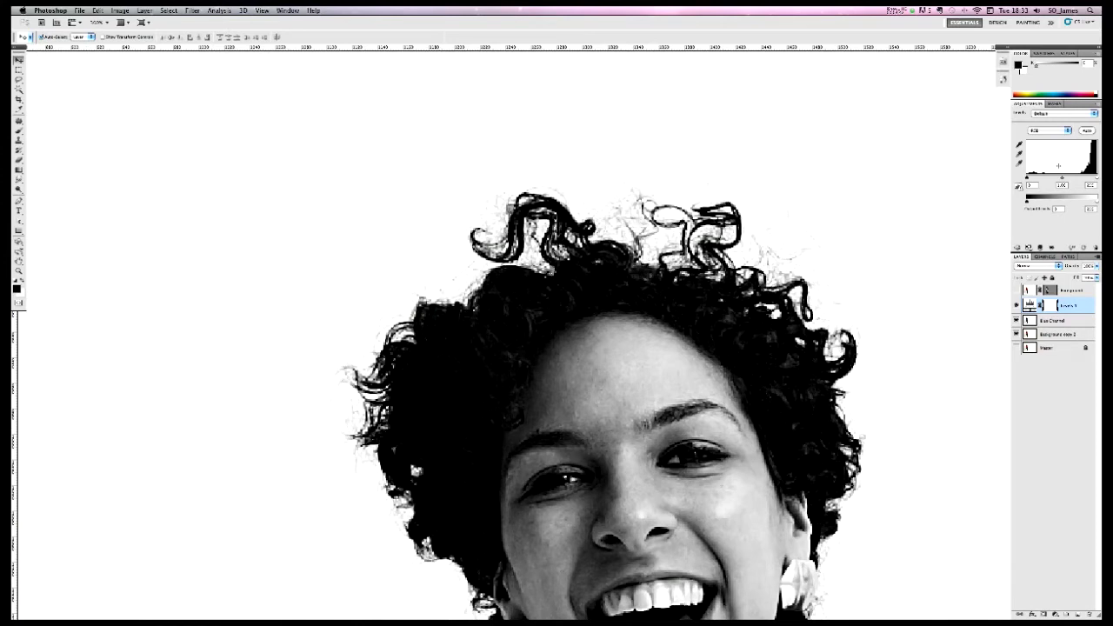
Clip the Levels adjustment to the Blue Channel layer and strengthen the hair's contrast by adjusting the black, midtone and white input levels
alt+click(1035, 312)
drag(1096, 178, 1067, 178)
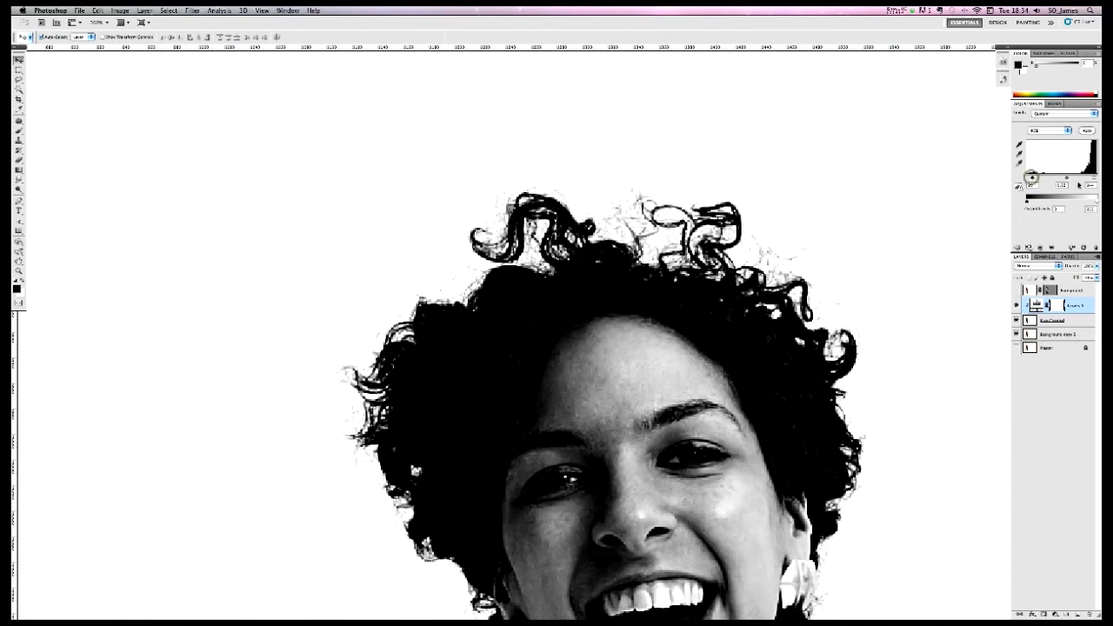
drag(1094, 178, 1068, 179)
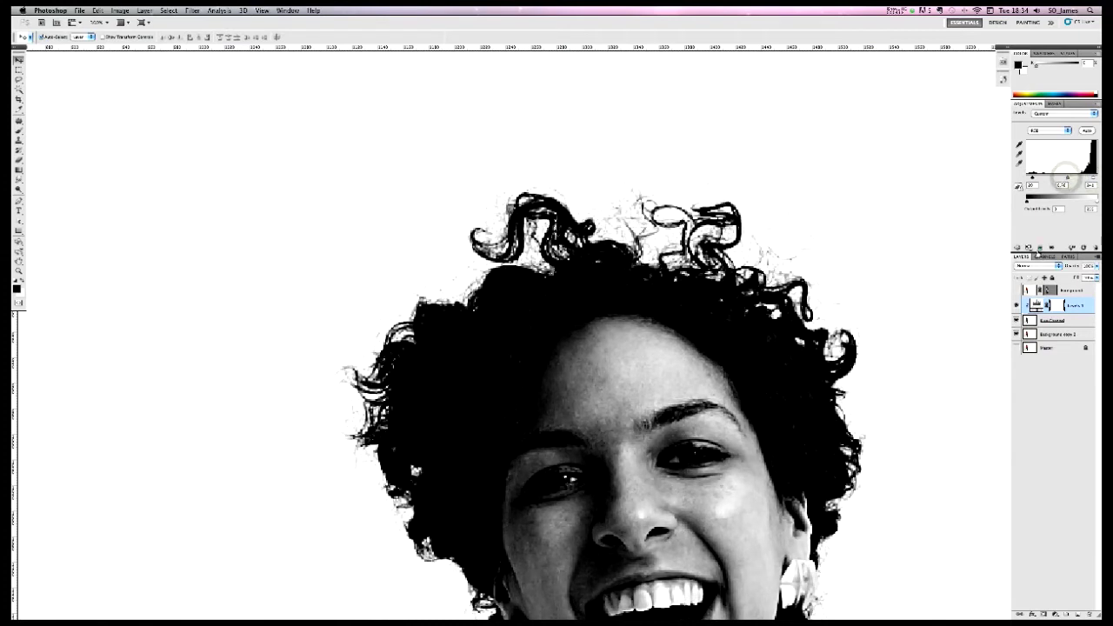
Hide the Background copy 2 layer and merge the Levels adjustment with the Blue Channel layer
click(1071, 320)
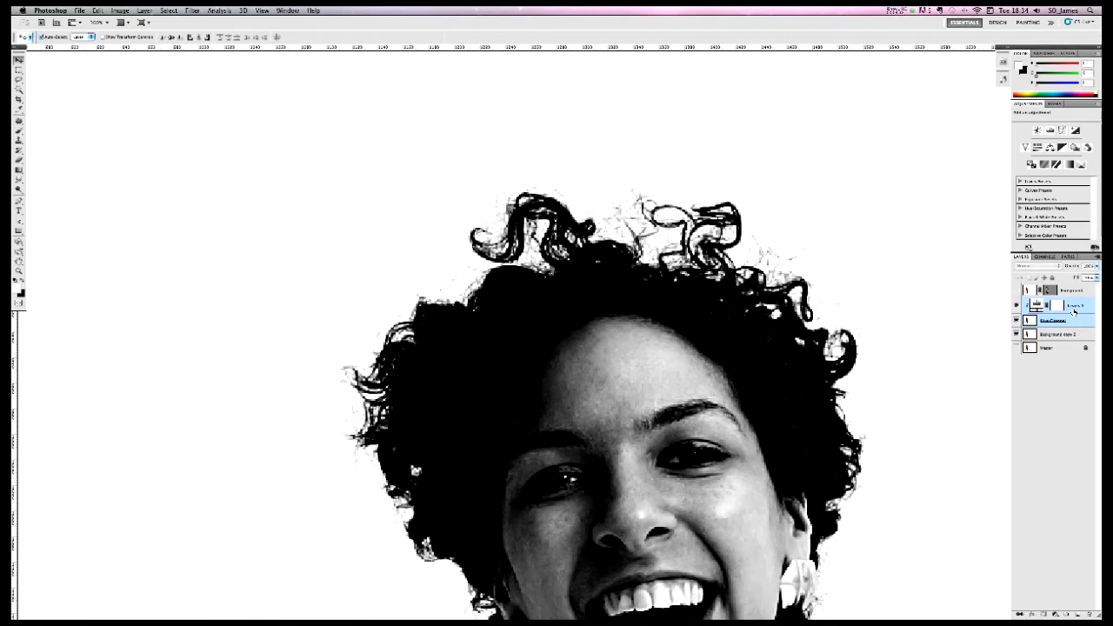
click(1015, 335)
right_click(1067, 324)
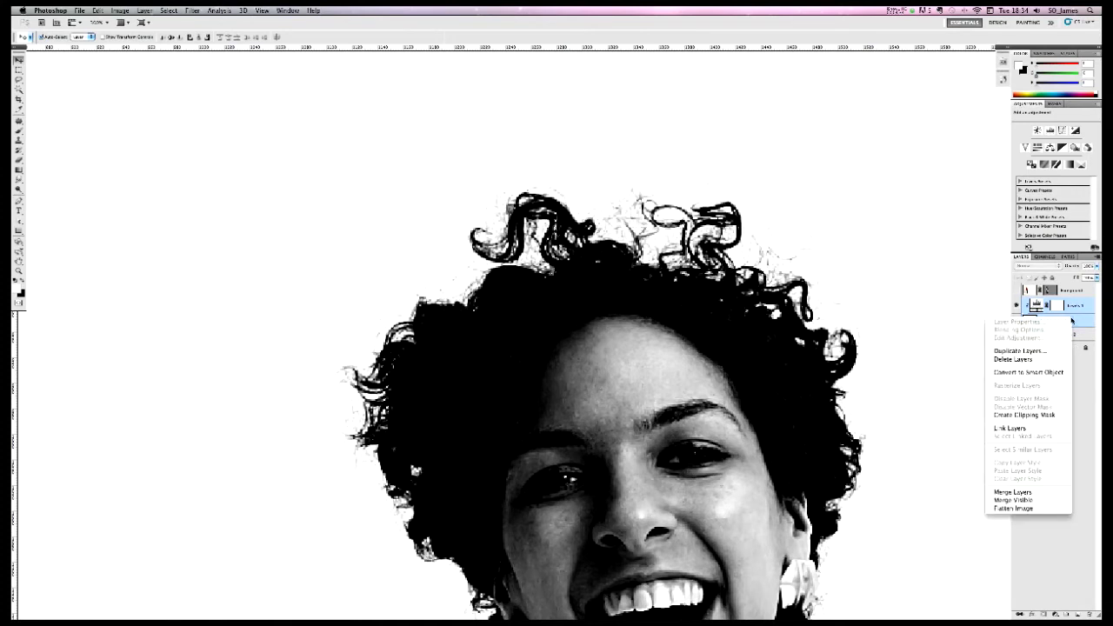
click(1029, 493)
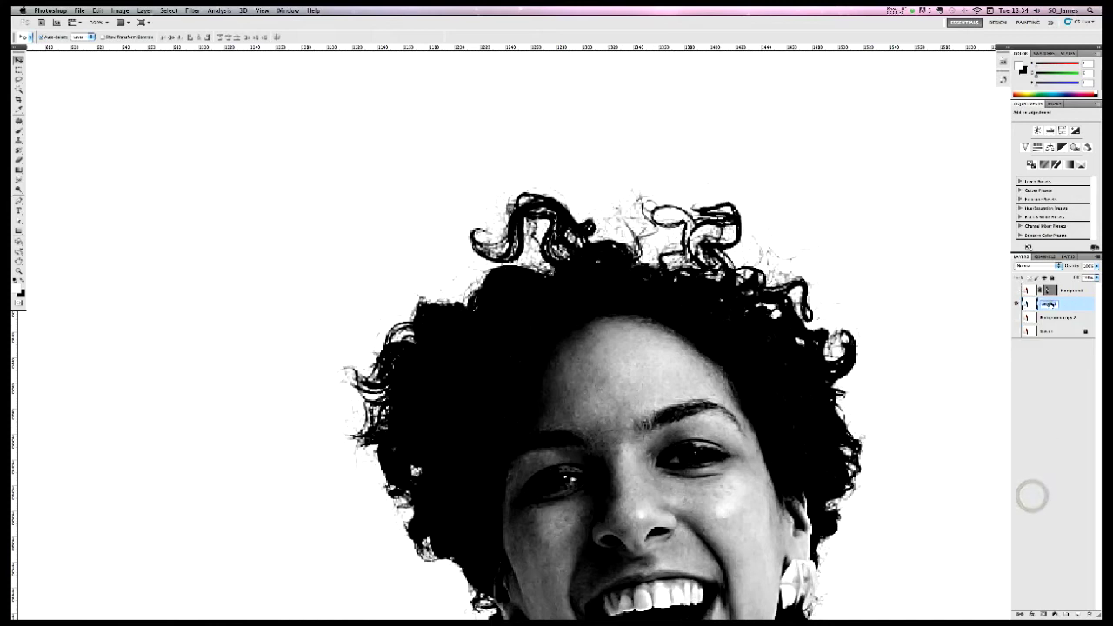
Rename the merged layer as Blue Channel and switch visibility from it to the Background copy 2 layer
double_click(1049, 302)
key(Return)
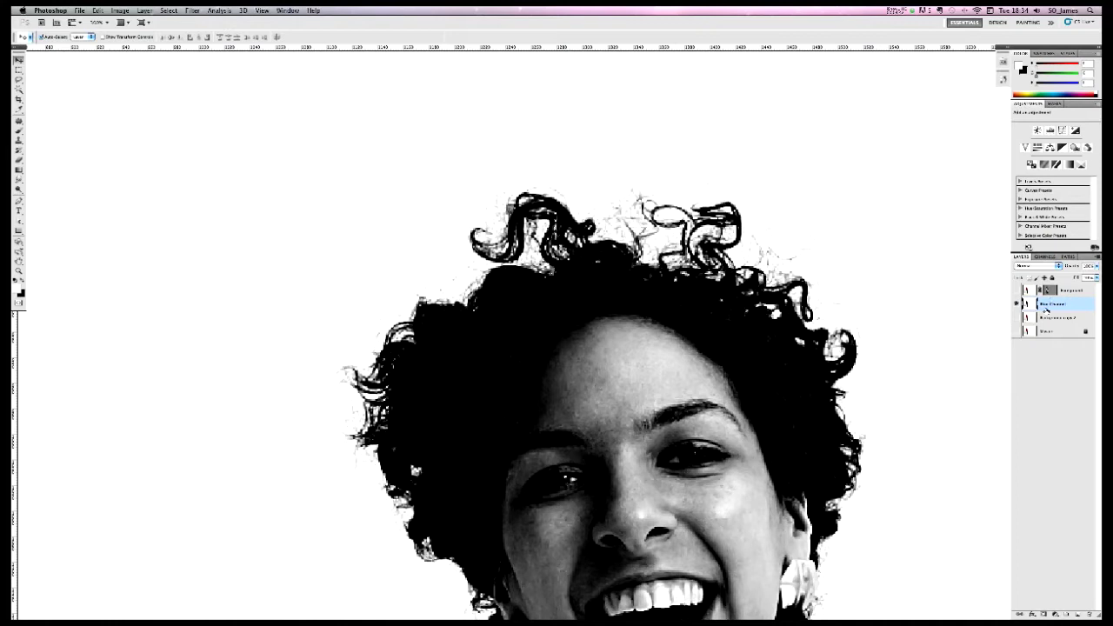
click(1016, 318)
click(1015, 304)
Add a blank white layer mask to the Background copy 2 layer
key(z)
drag(790, 327, 727, 303)
drag(765, 360, 743, 318)
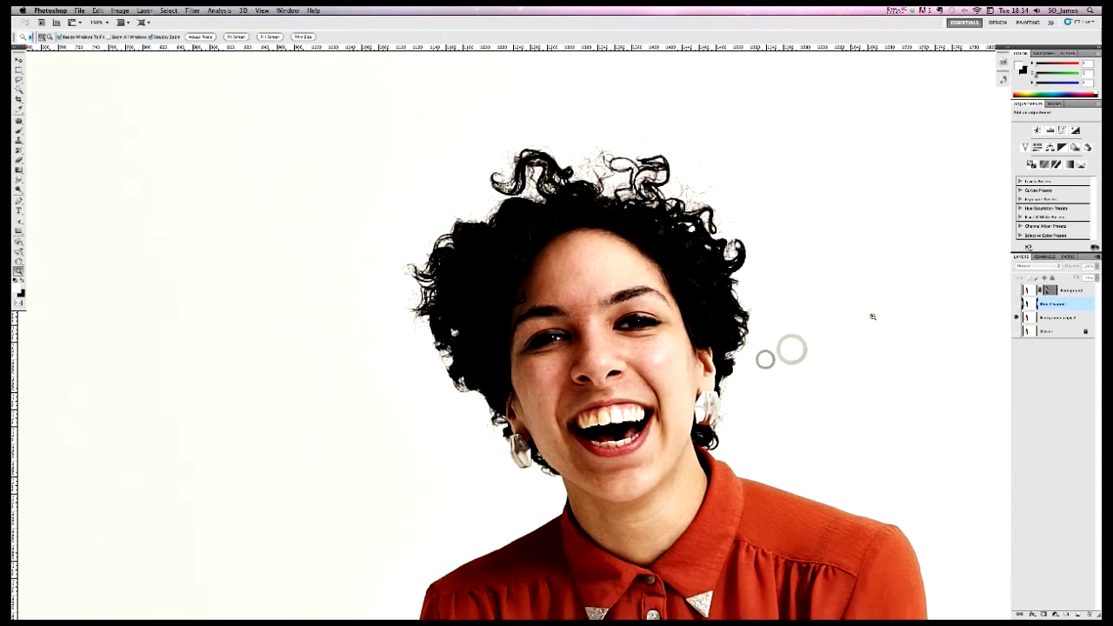
click(1068, 318)
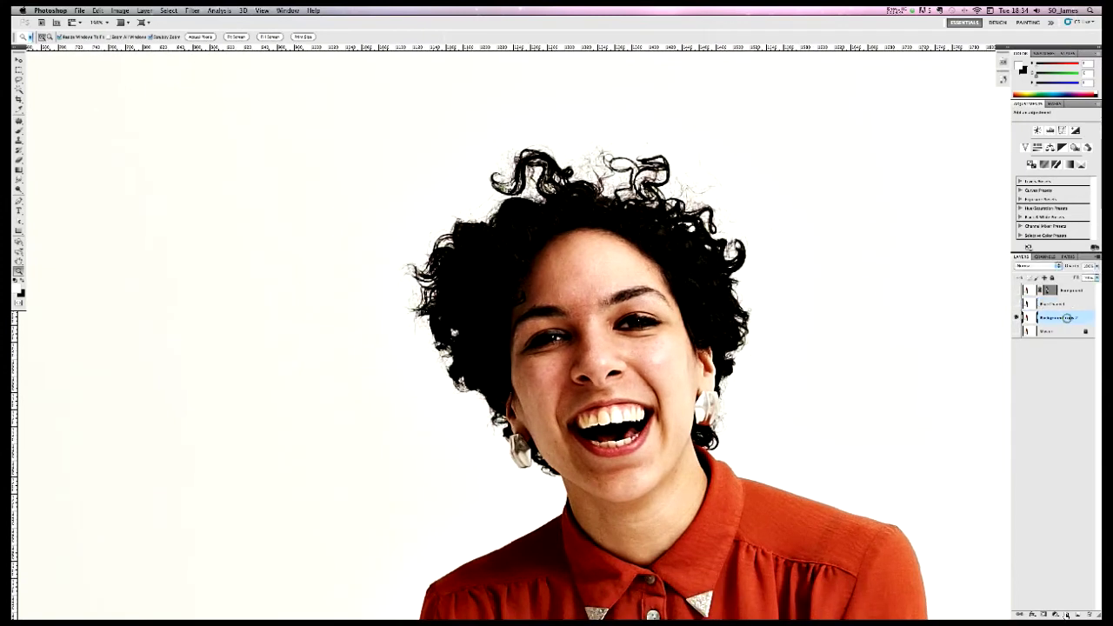
click(1049, 613)
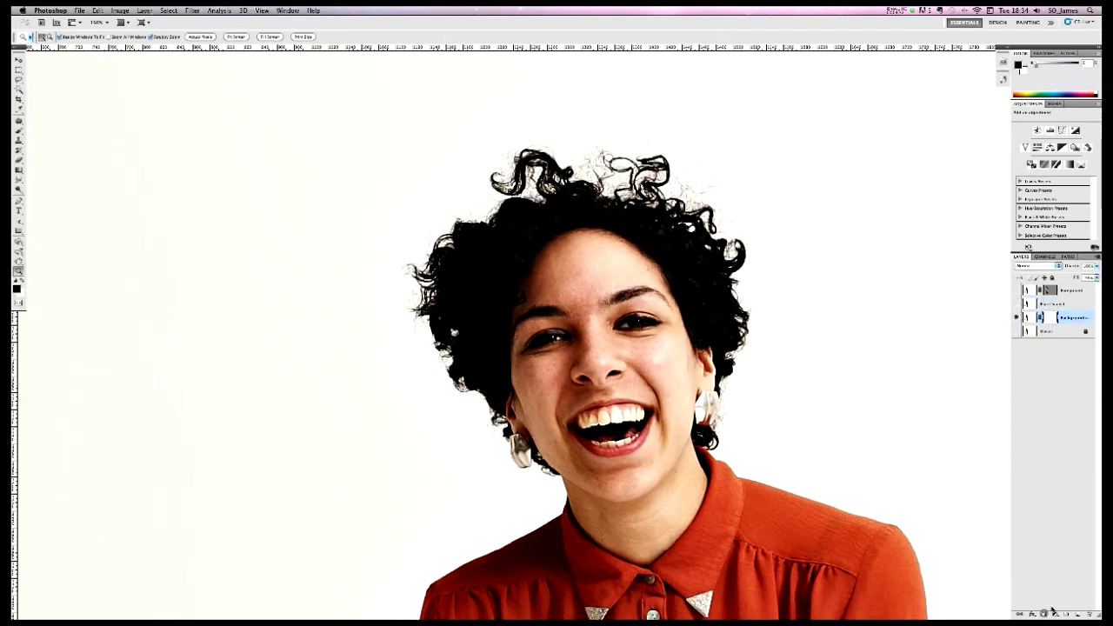
Copy the high-contrast Blue Channel layer image and paste it into the layer mask of Background copy 2
alt+click(1017, 304)
click(1051, 303)
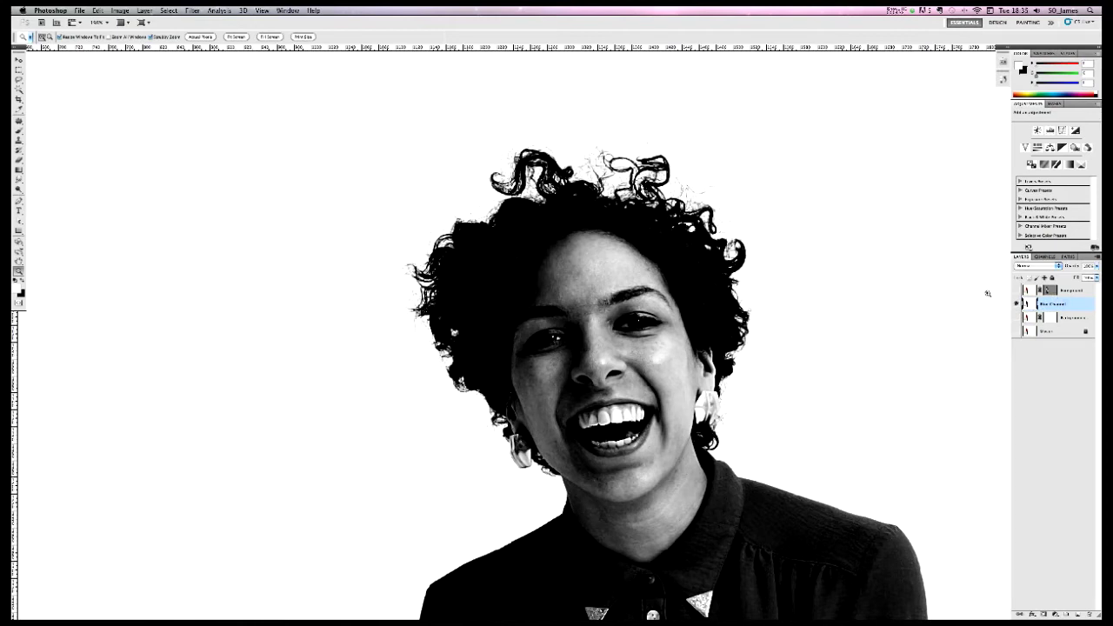
click(1055, 318)
right_click(1055, 318)
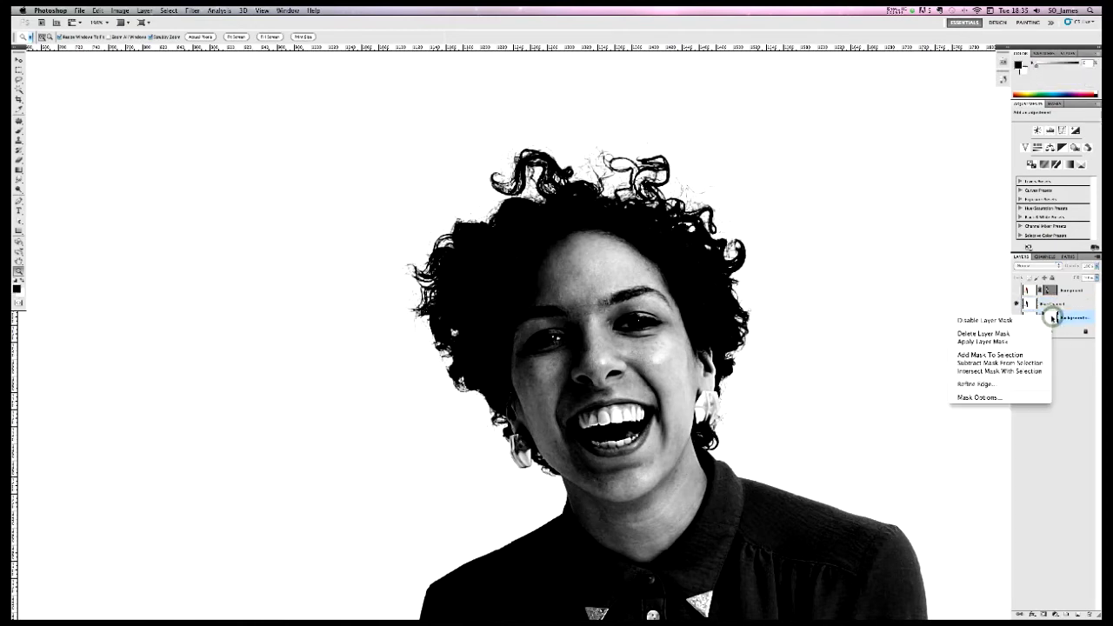
click(1063, 314)
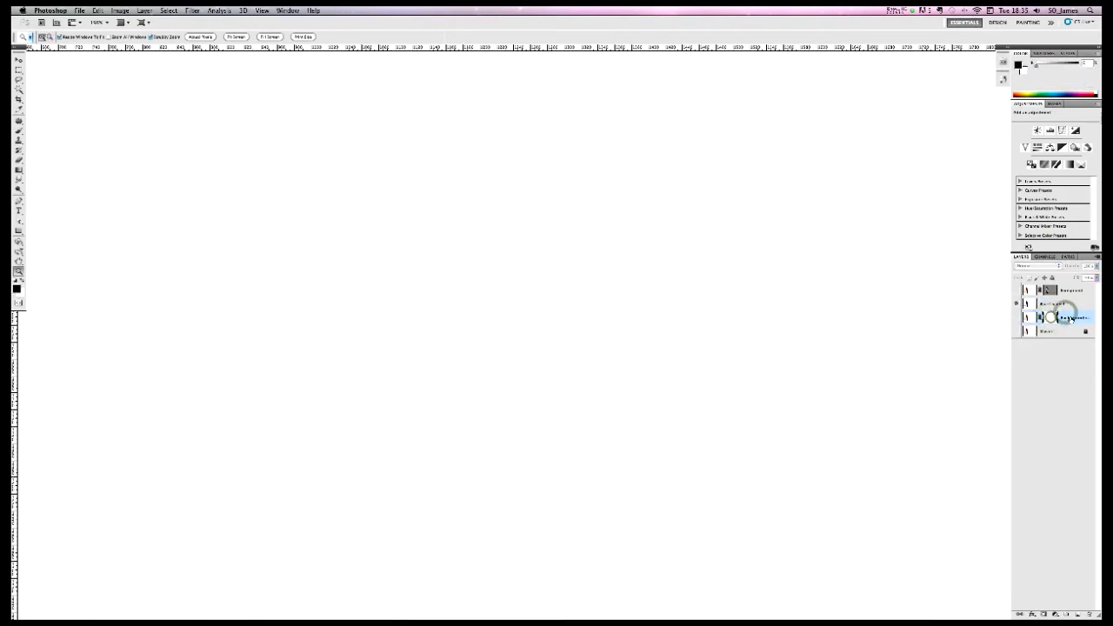
click(1015, 319)
click(1016, 304)
click(1016, 314)
alt+click(1050, 317)
key(super+v)
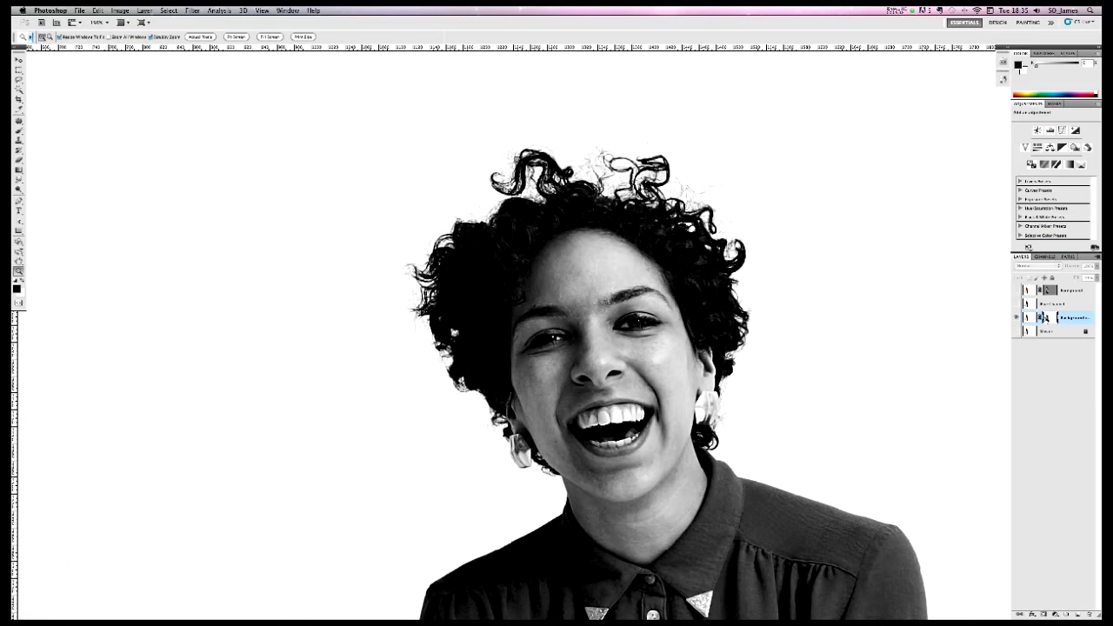
Leave the mask view of Background copy 2 and invert its layer mask so the woman shows instead of the backdrop
click(1016, 318)
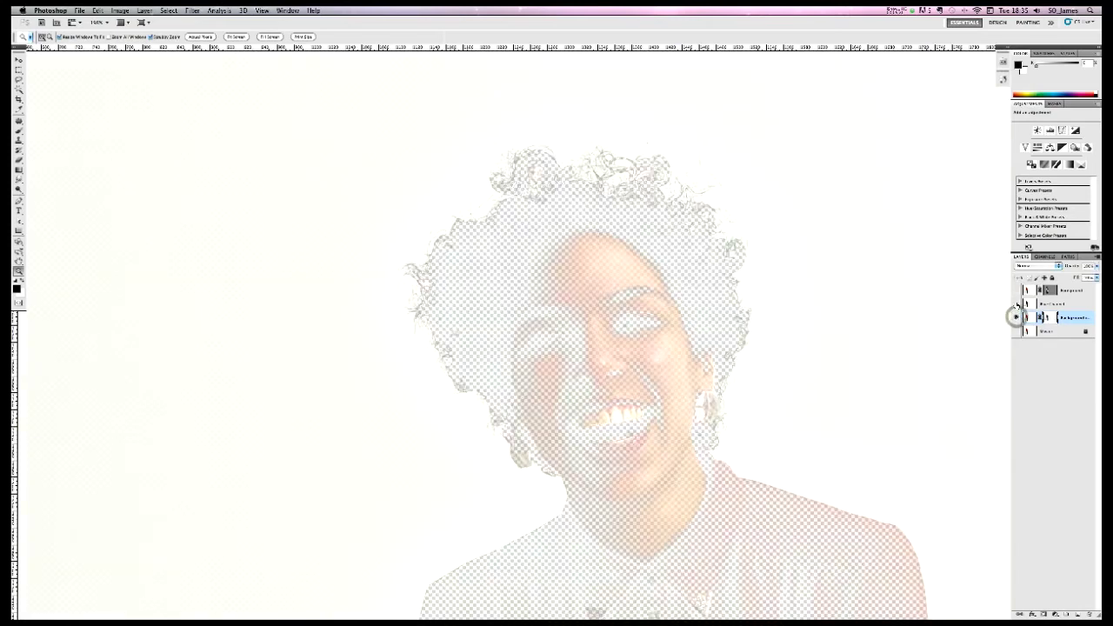
click(1050, 319)
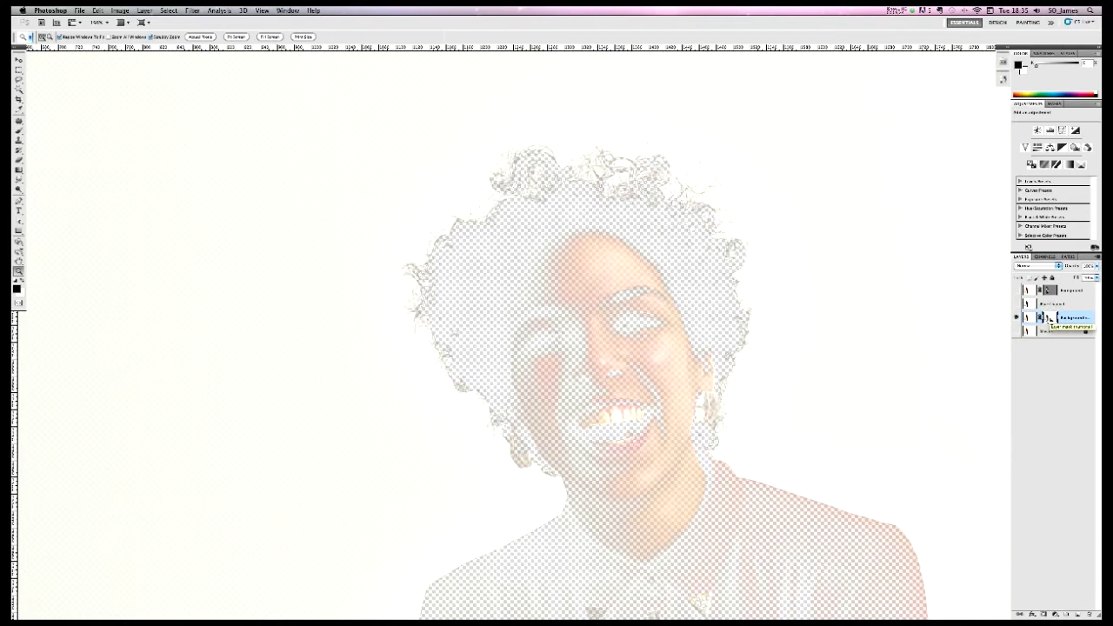
click(1049, 319)
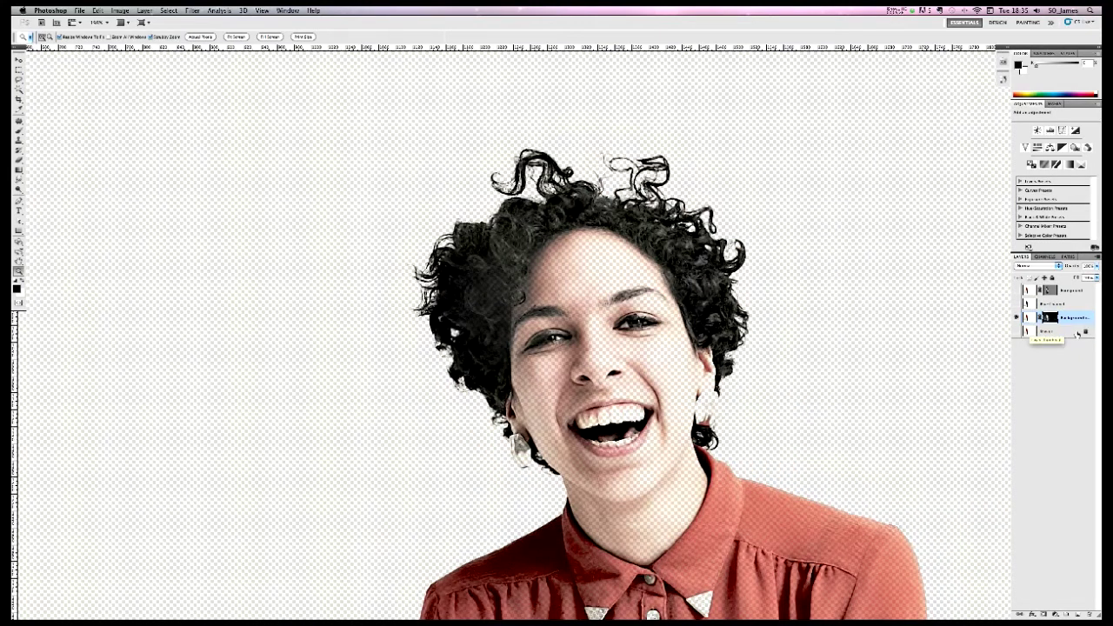
Create a new layer at the very bottom of the layer stack and fill it with white
alt+click(819, 294)
drag(849, 447, 803, 279)
alt+click(852, 295)
drag(850, 383, 803, 450)
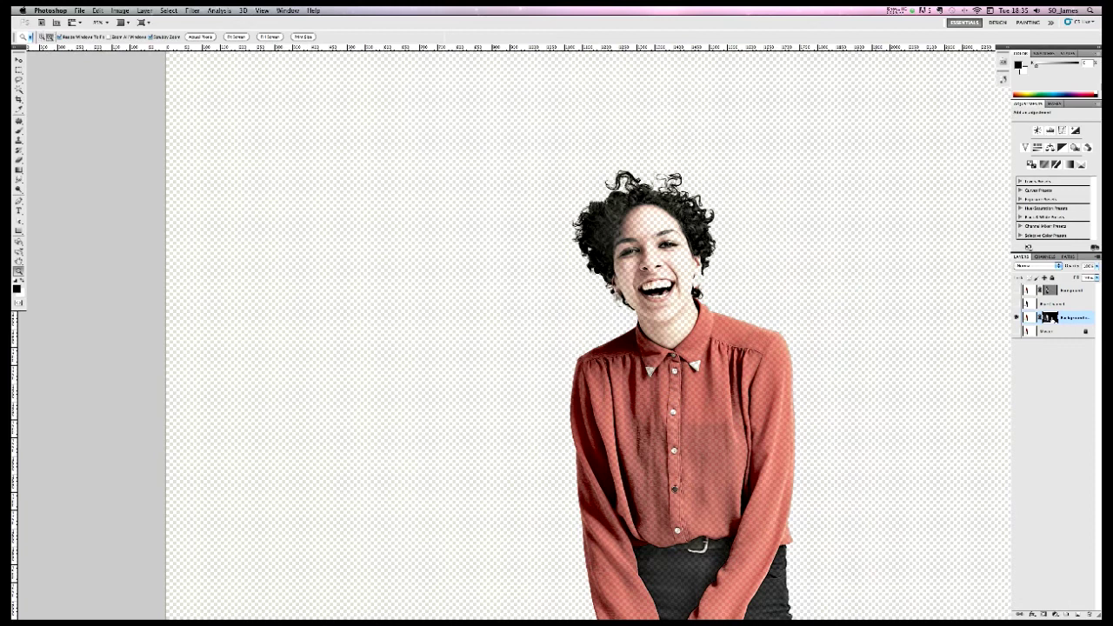
click(774, 226)
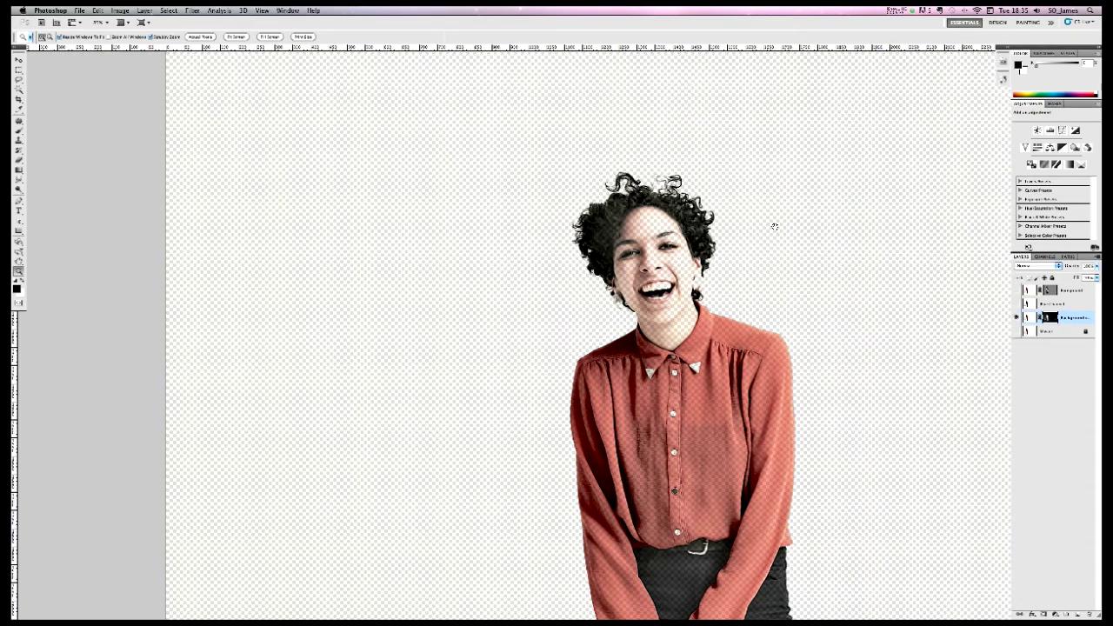
click(1059, 333)
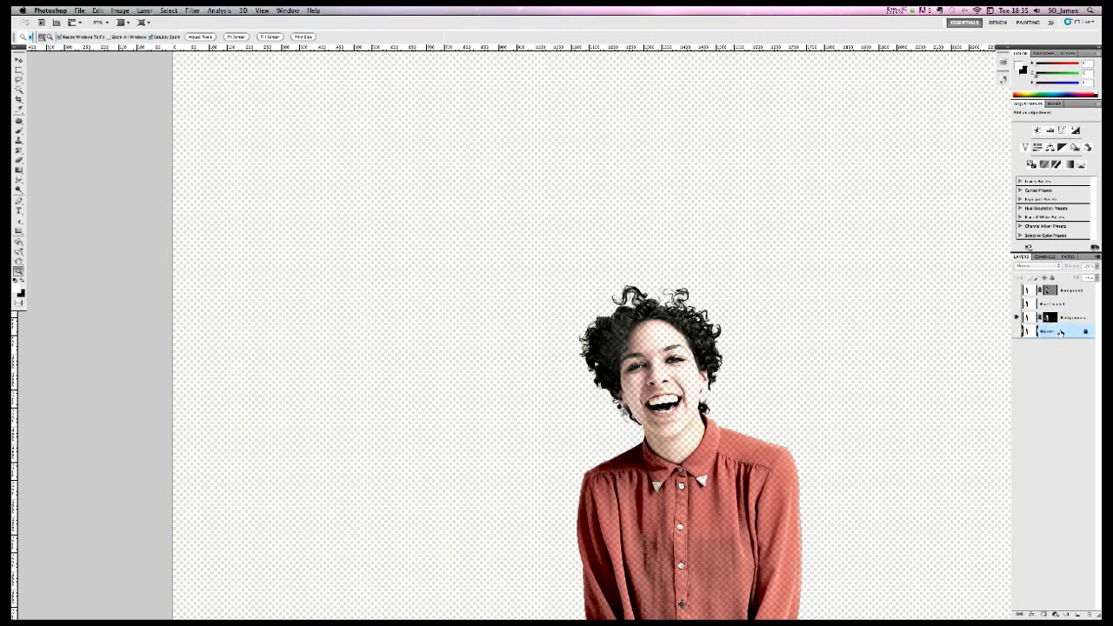
key(alt+shift+super+n)
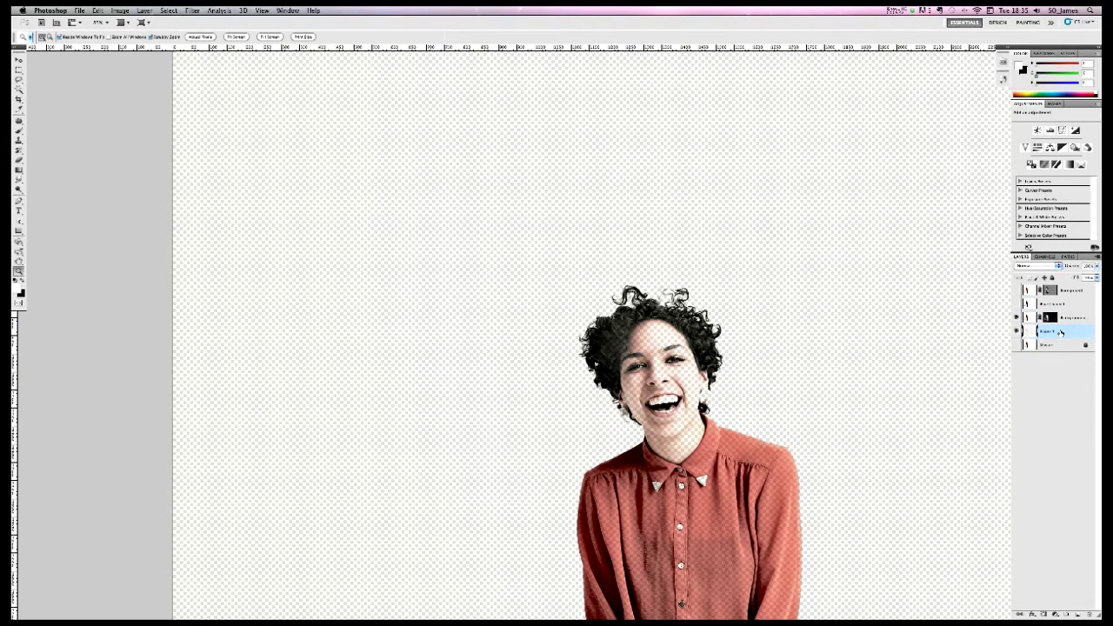
key(super+bracketleft)
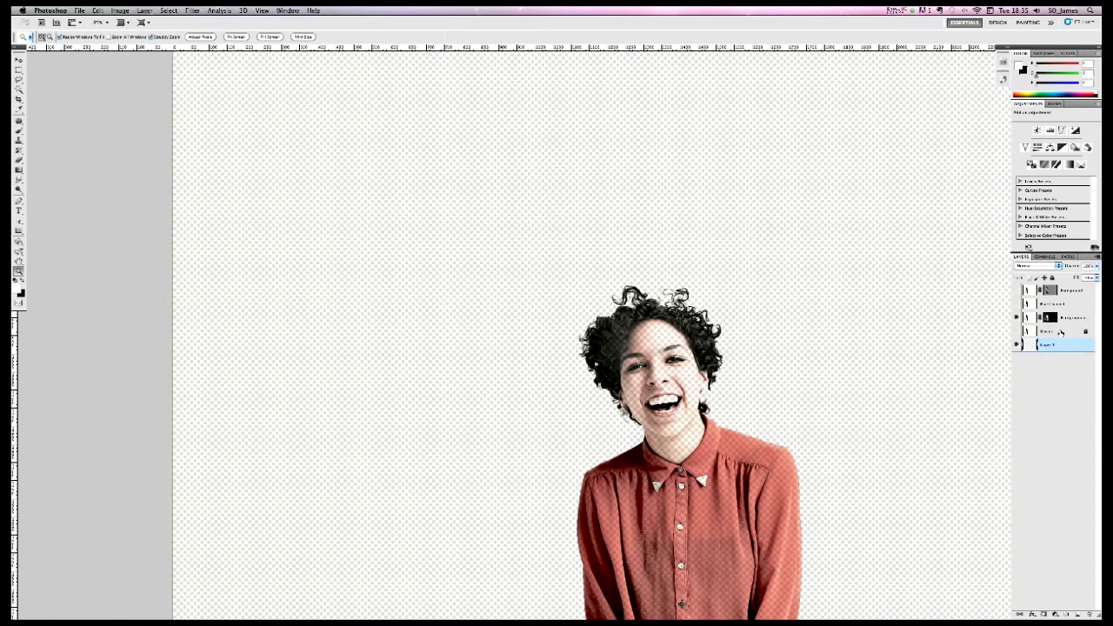
key(x)
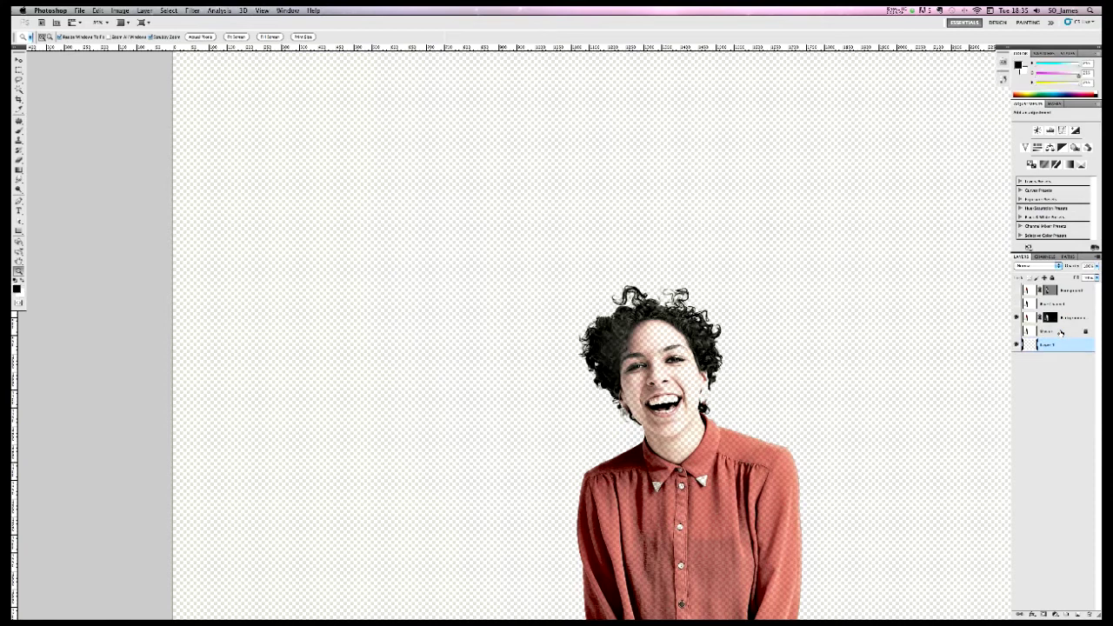
key(super+BackSpace)
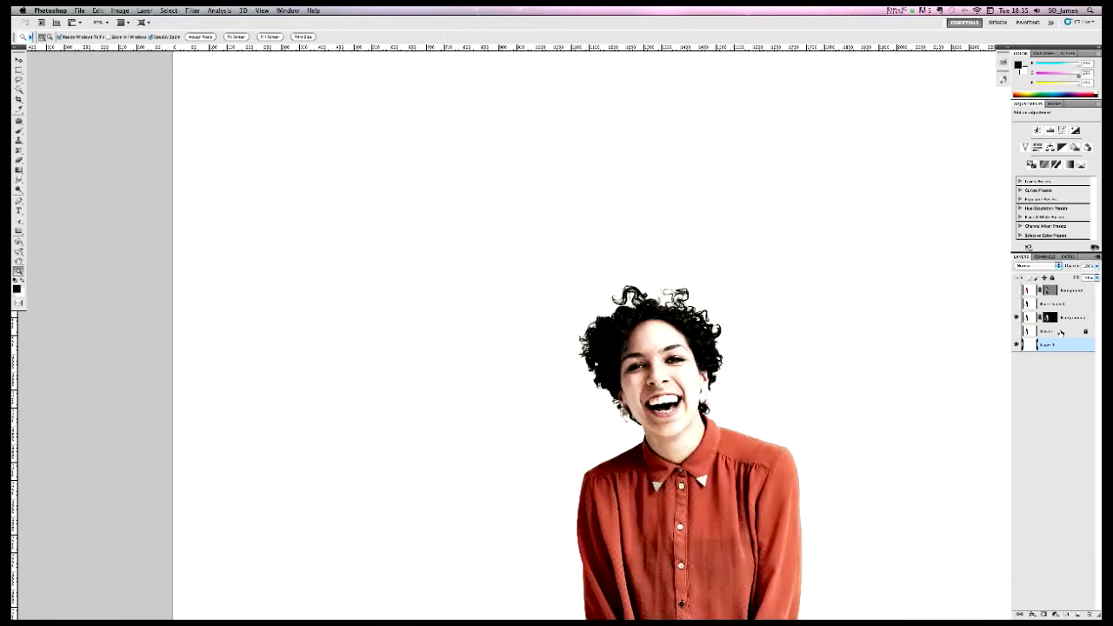
Try a black fill on the bottom layer and invert it back to white
drag(974, 402, 953, 381)
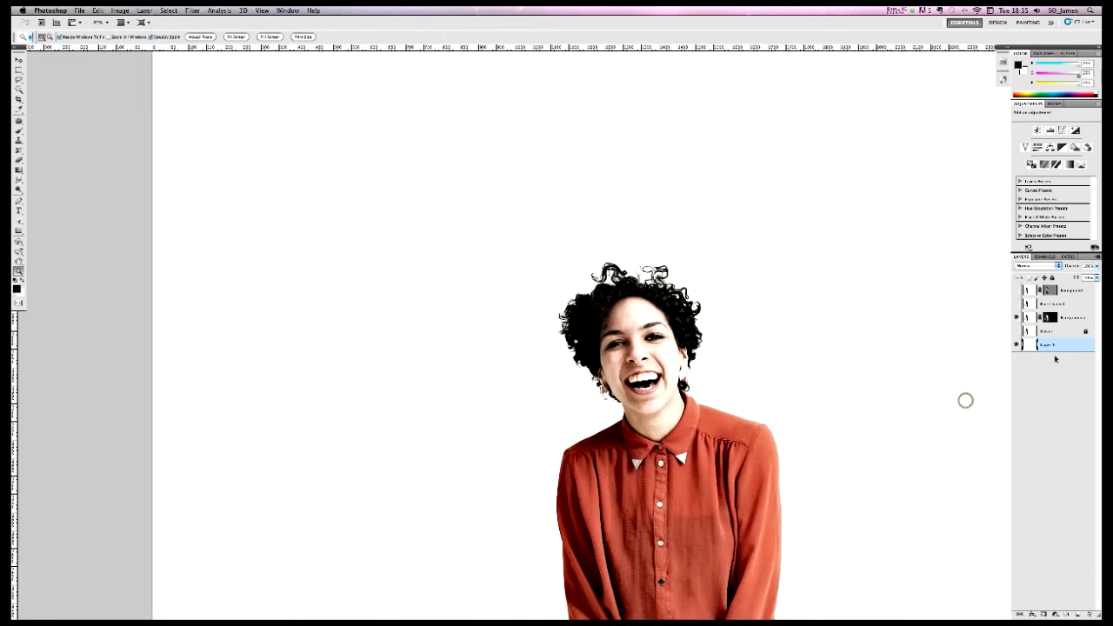
key(alt+BackSpace)
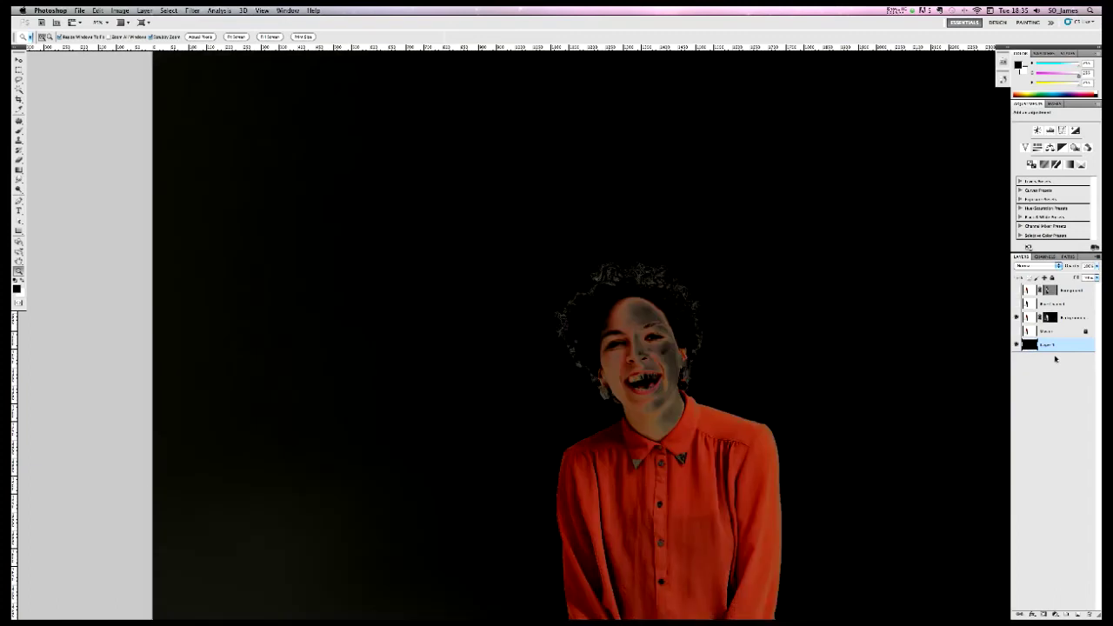
key(super+i)
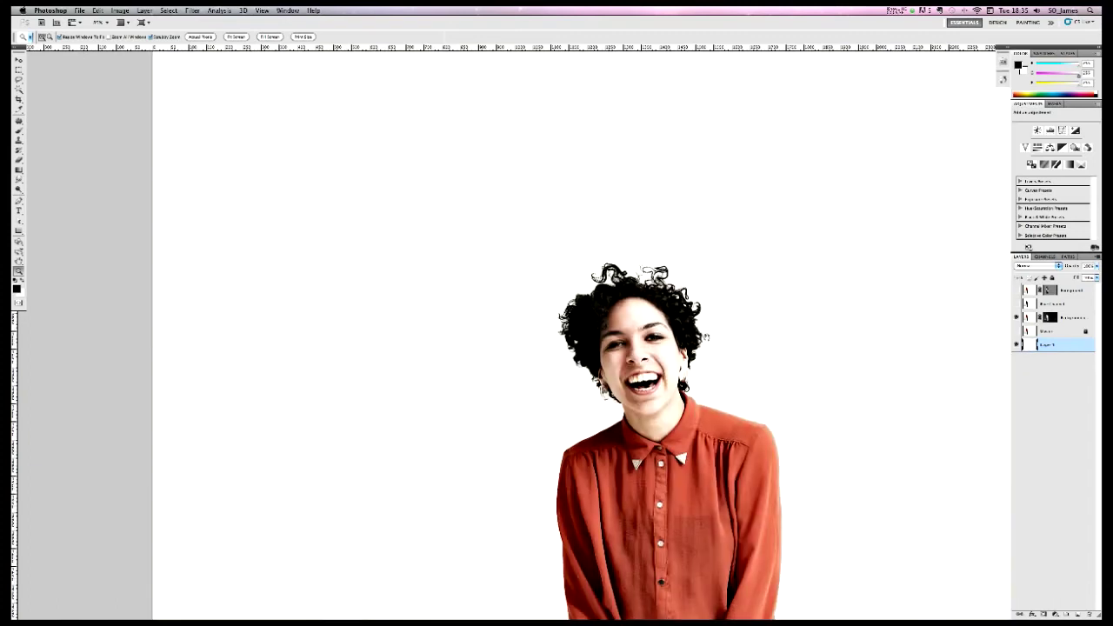
Place the vector-masked cutout layer directly beneath Background copy 2 and make it visible to fill in the face and body
drag(571, 290, 632, 300)
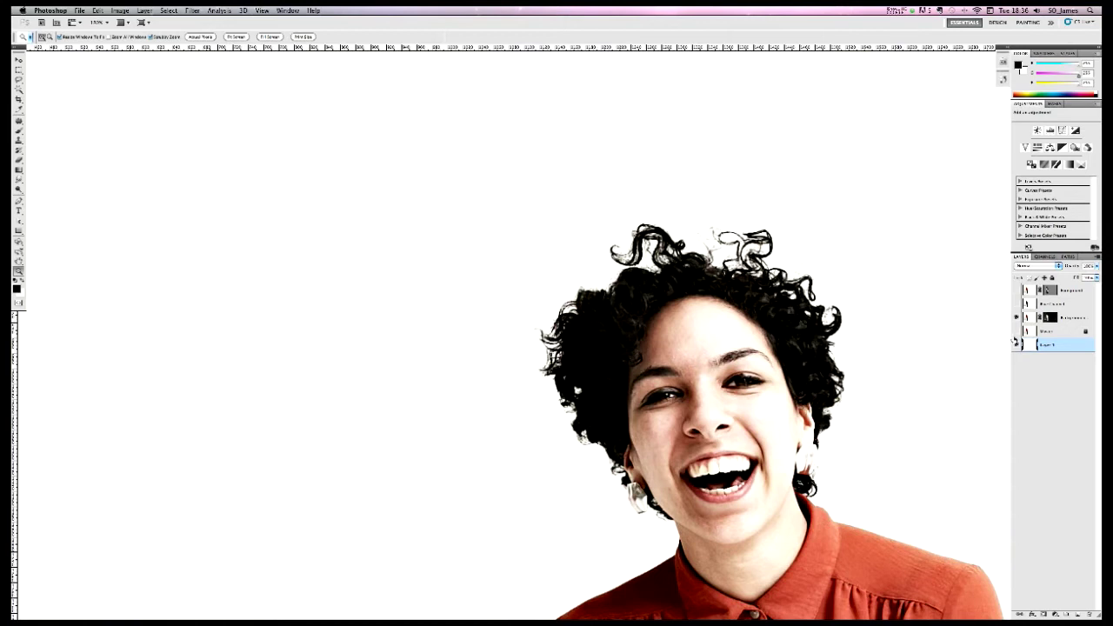
key(alt)
drag(1072, 289, 1072, 326)
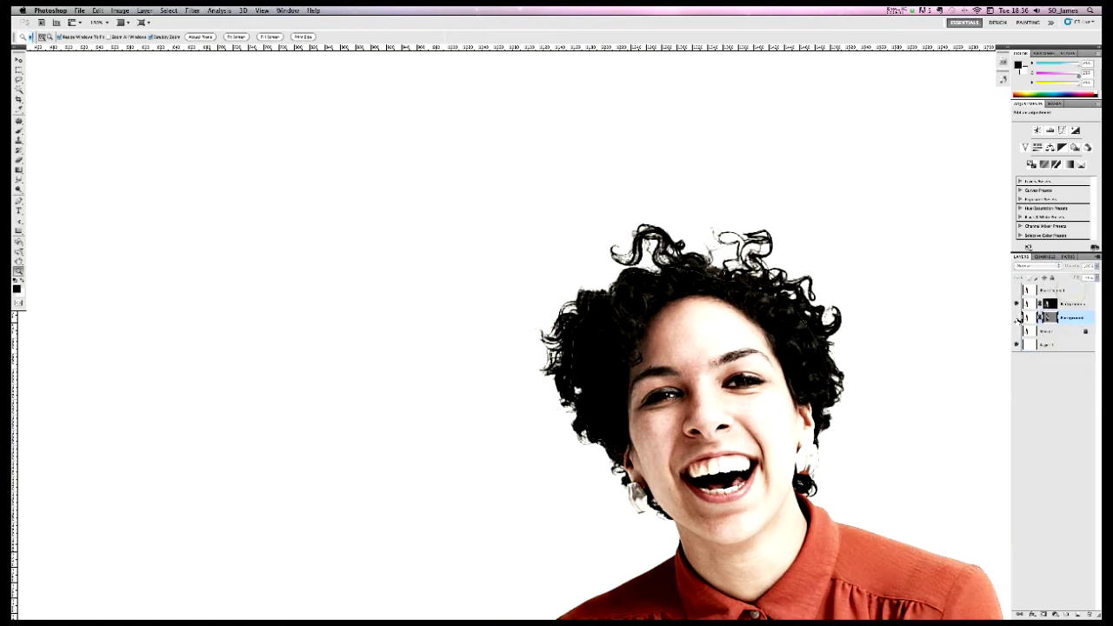
click(1016, 318)
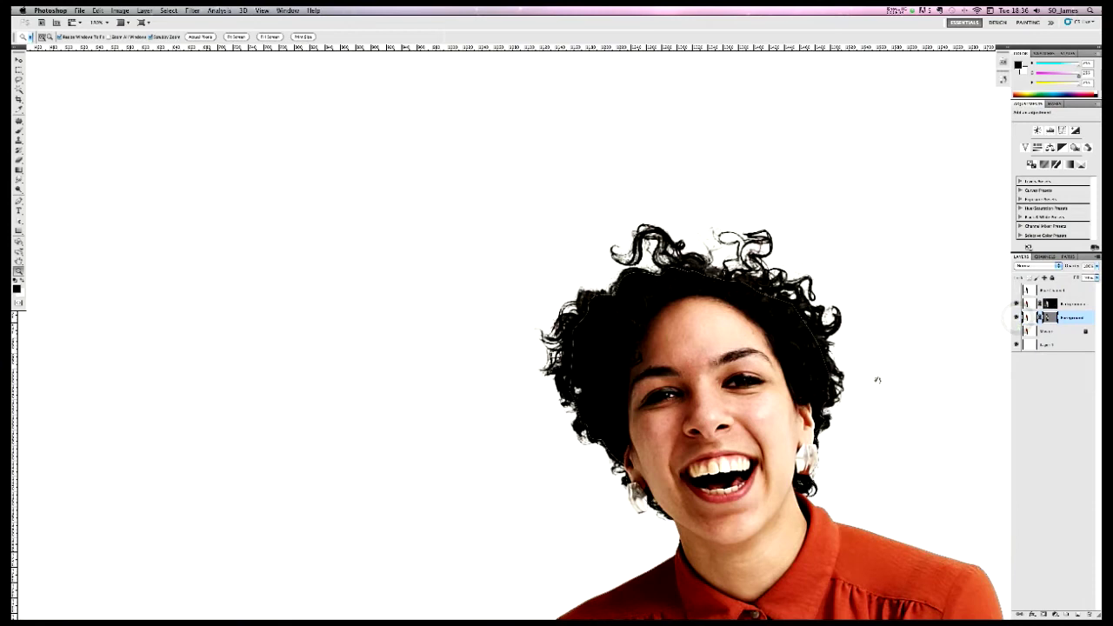
drag(874, 378, 855, 351)
drag(892, 436, 842, 383)
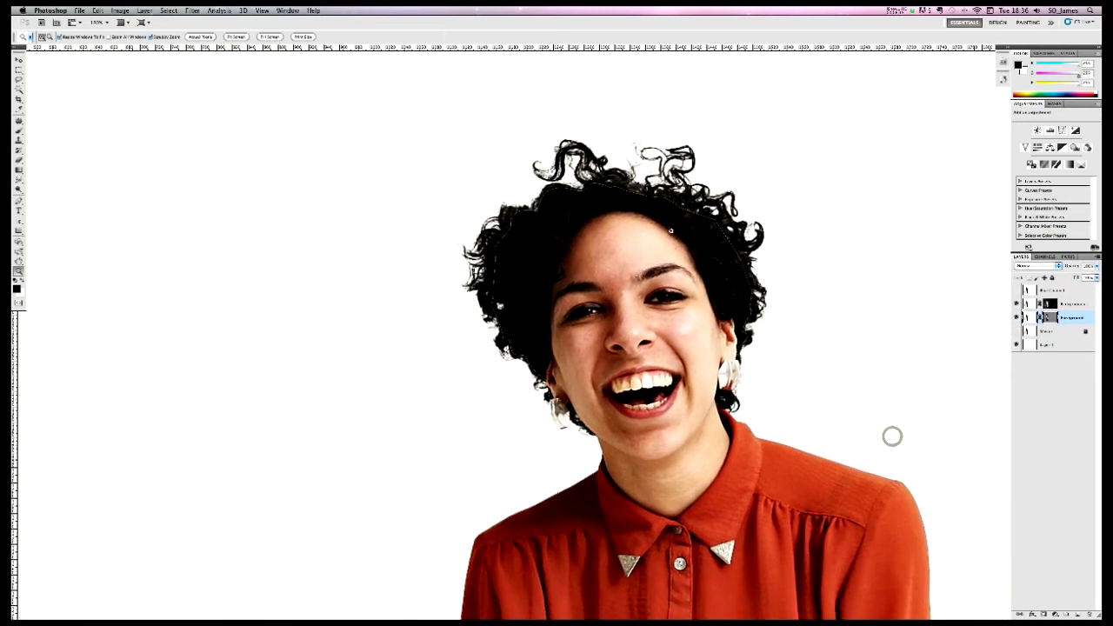
Fill the bottom backdrop layer with black to check the edges of the hair cutout
key(a)
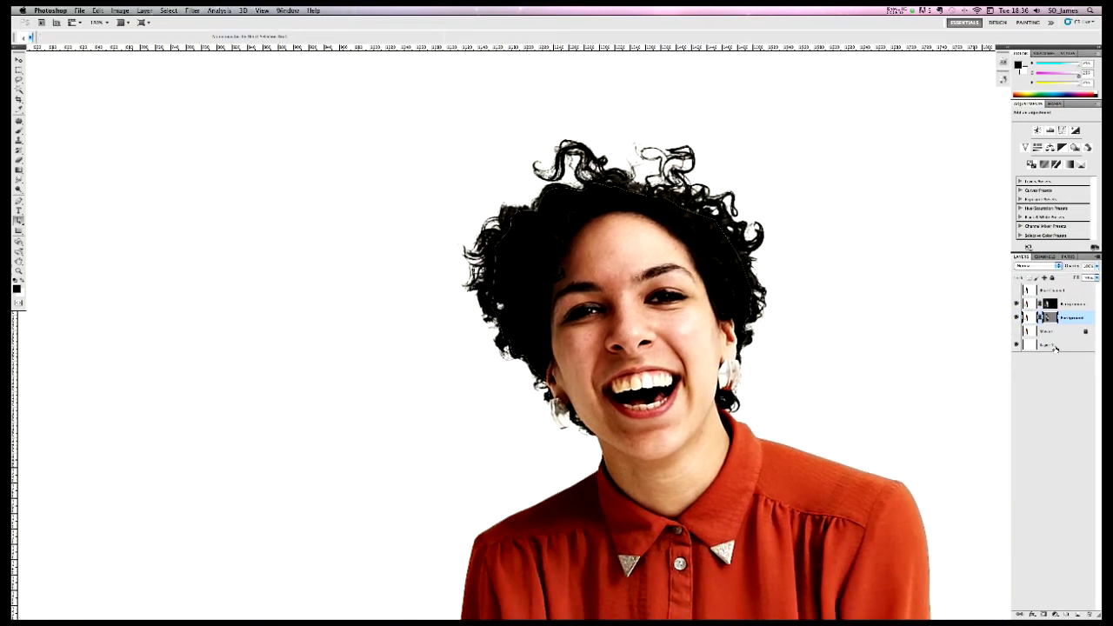
click(1055, 346)
drag(791, 350, 783, 374)
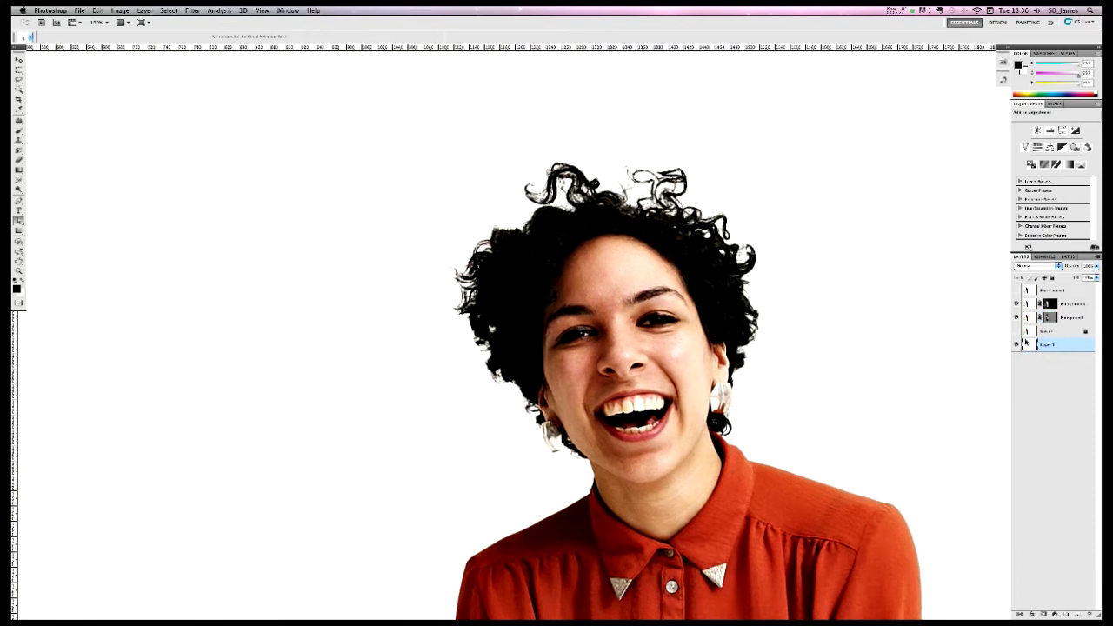
key(alt+BackSpace)
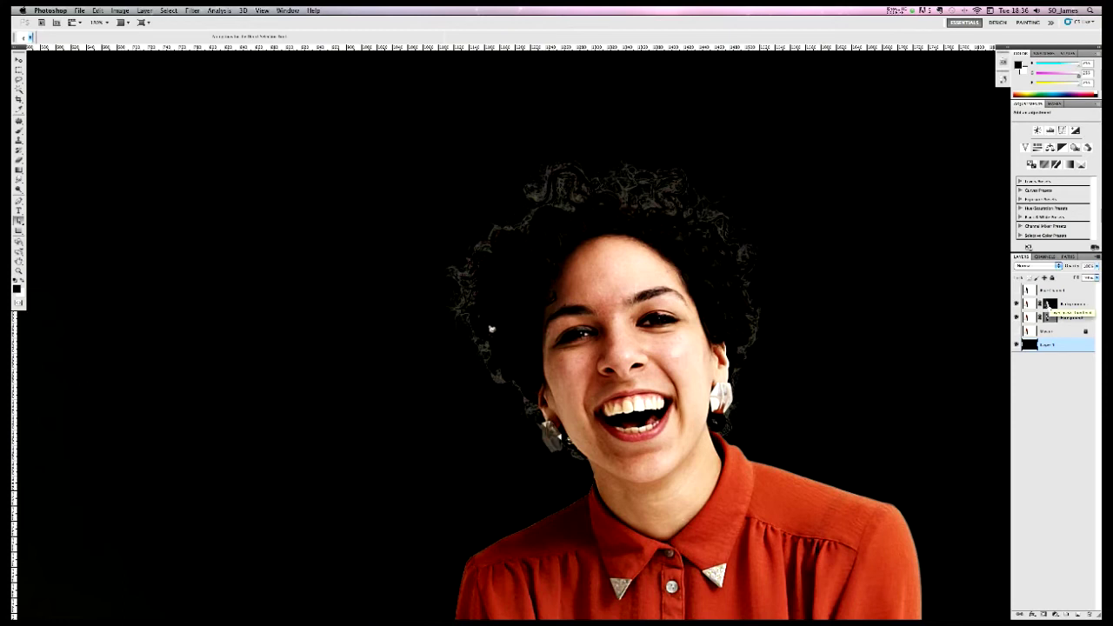
Strengthen the contrast of the Background copy 2 layer mask with Levels, making its background solid black, and hide that layer
alt+click(1050, 304)
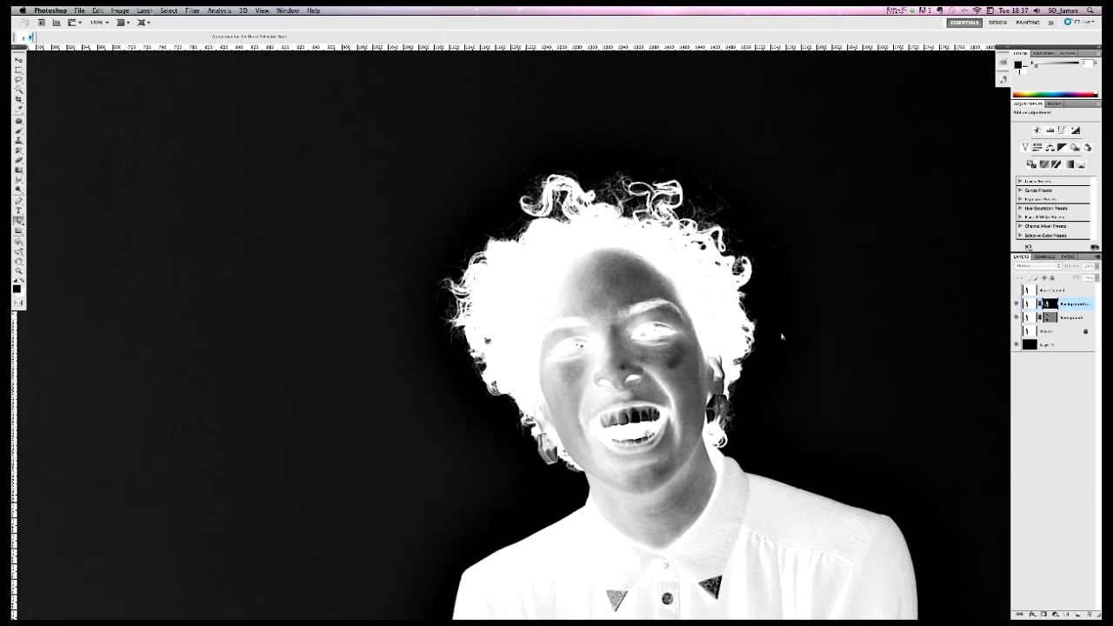
key(super+l)
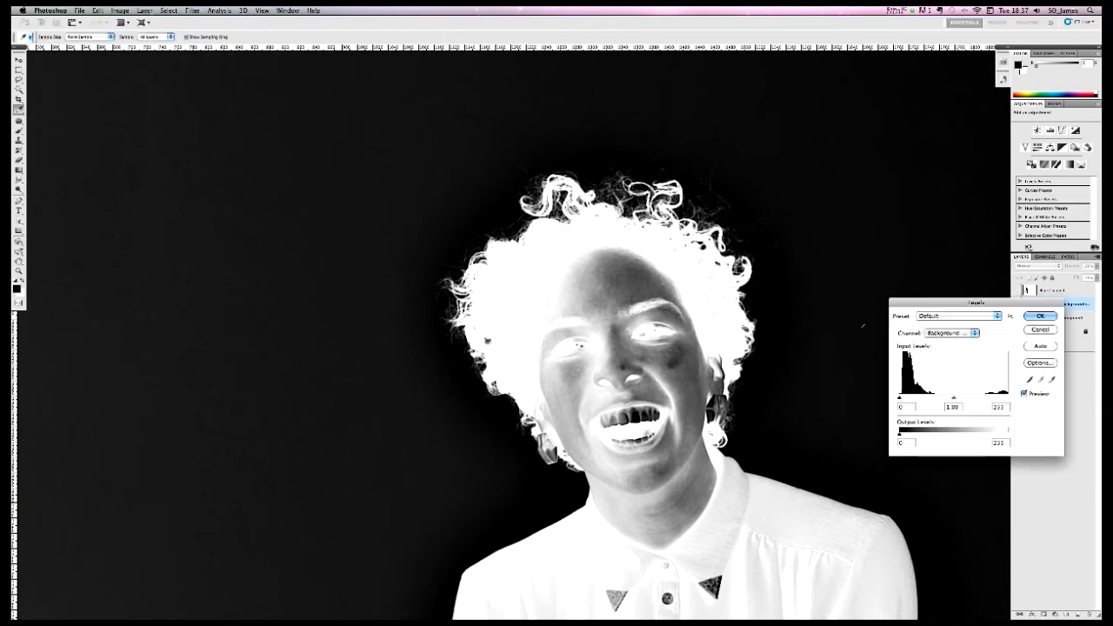
drag(991, 299, 920, 193)
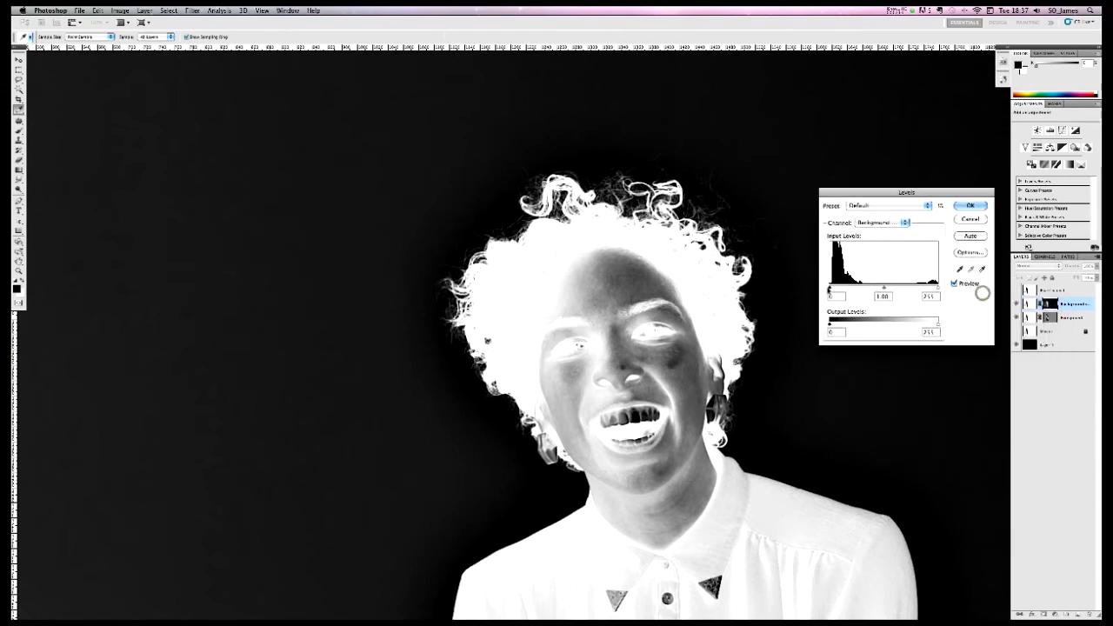
drag(830, 288, 833, 288)
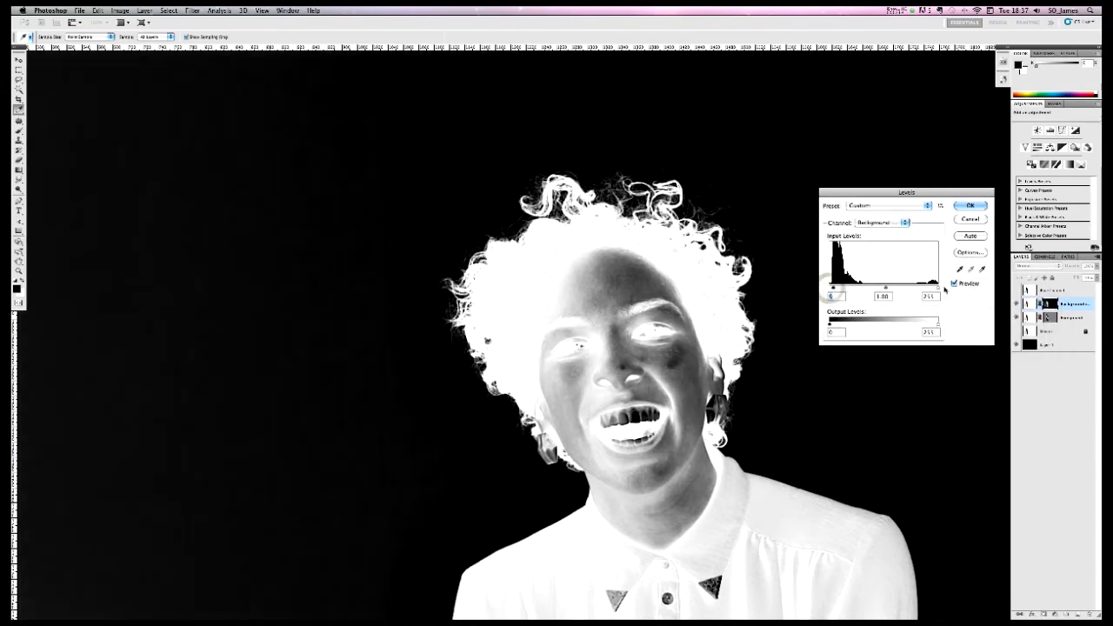
drag(937, 288, 898, 288)
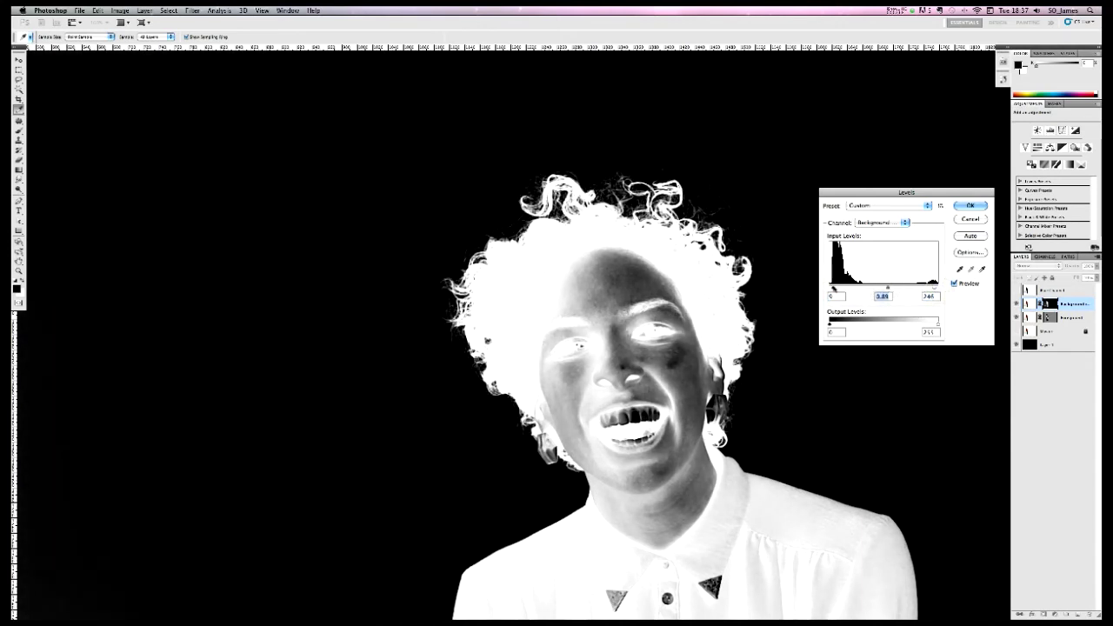
key(Return)
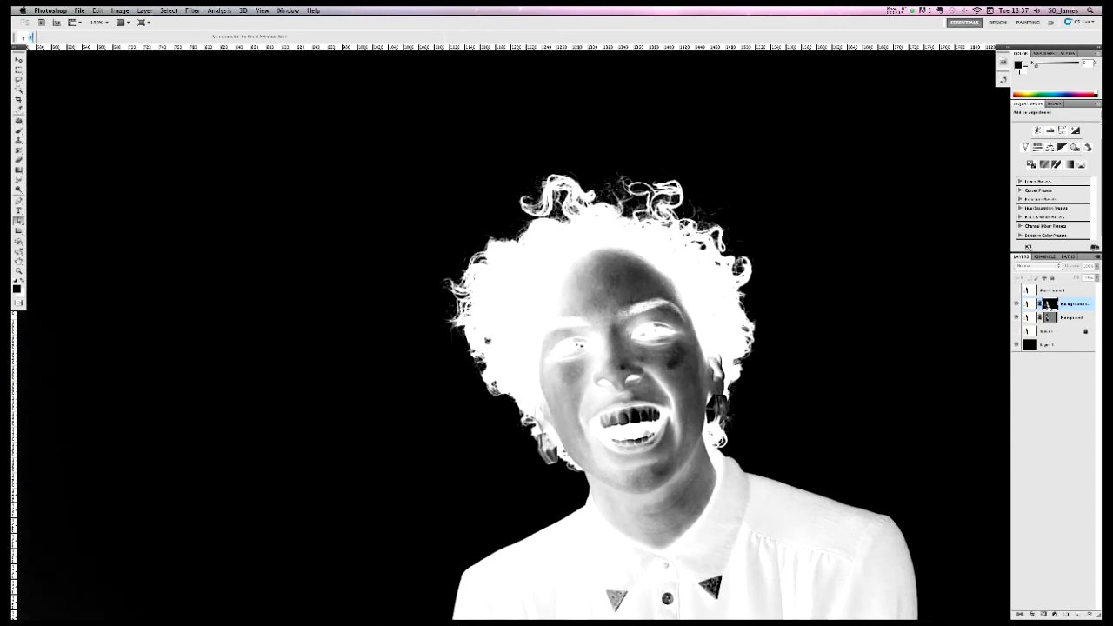
click(1016, 304)
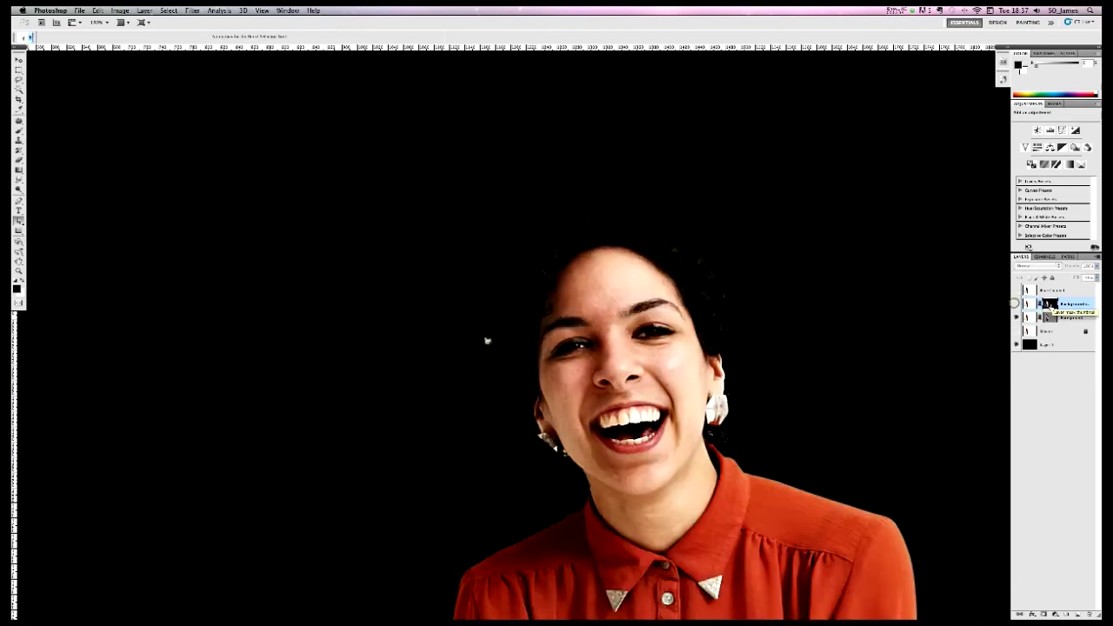
In the Background copy 2 layer mask, fill the figure's interior with white using the selection from the vector-masked layer beneath, and deselect
click(1015, 303)
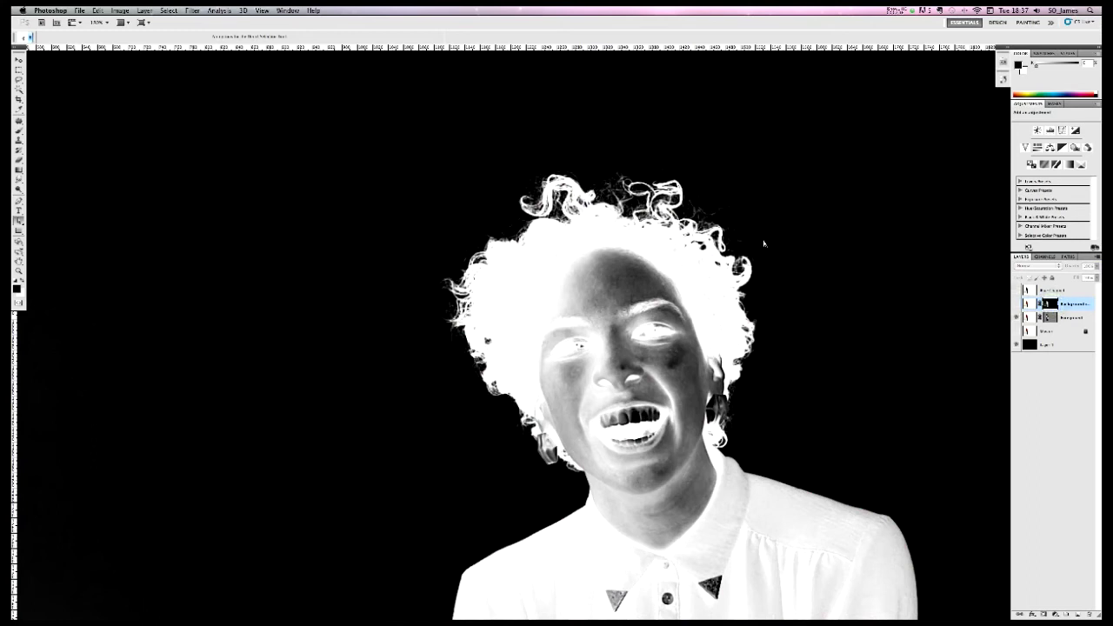
key(z)
click(511, 227)
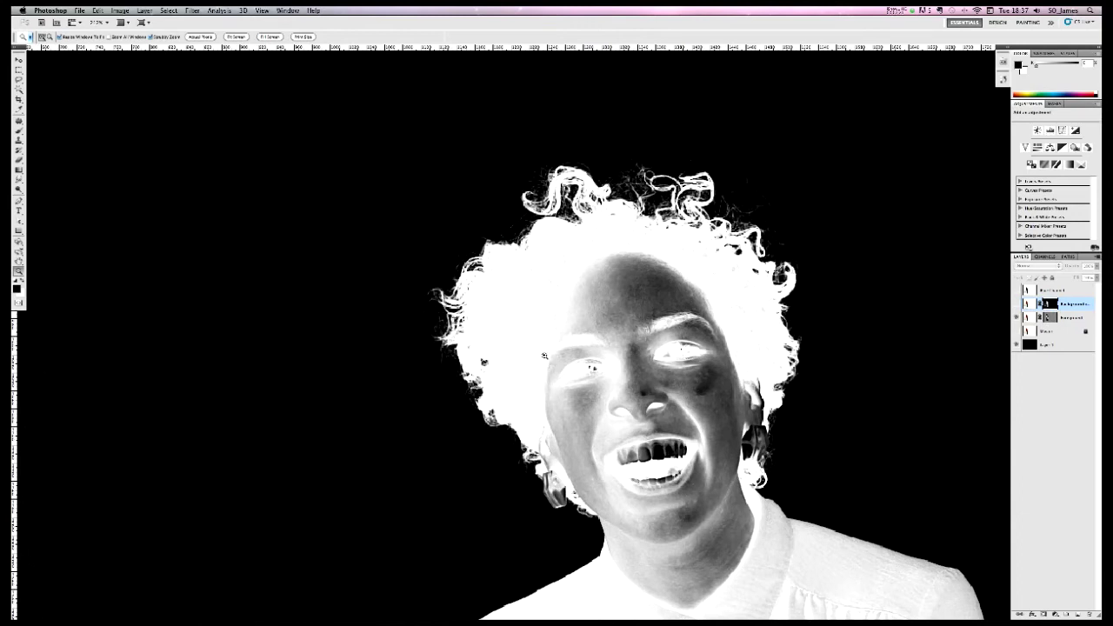
drag(544, 356, 537, 340)
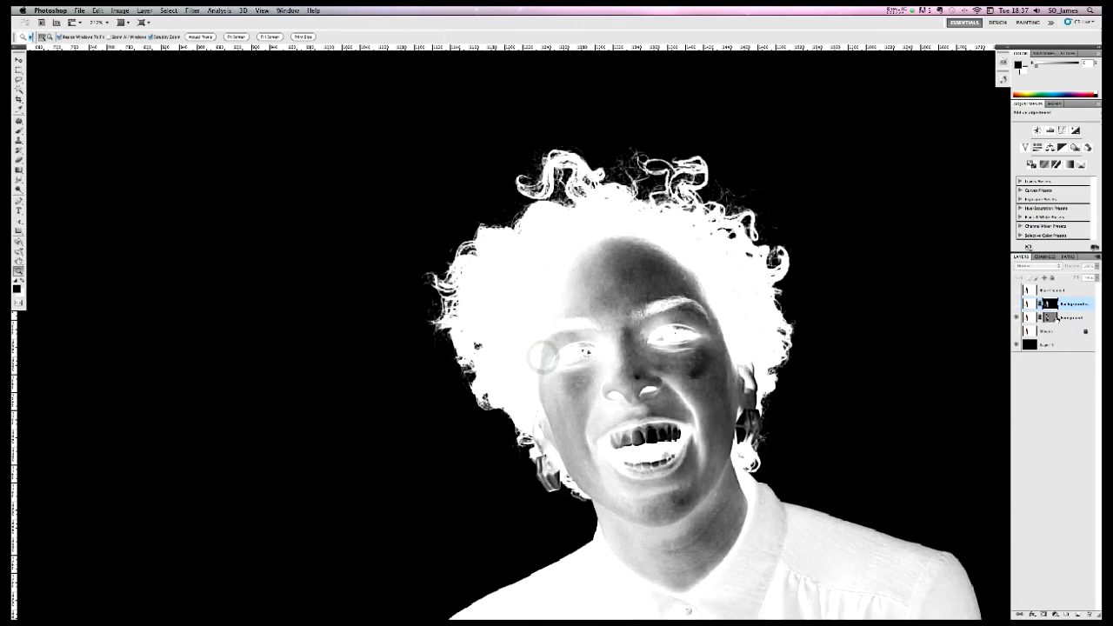
super+click(1050, 317)
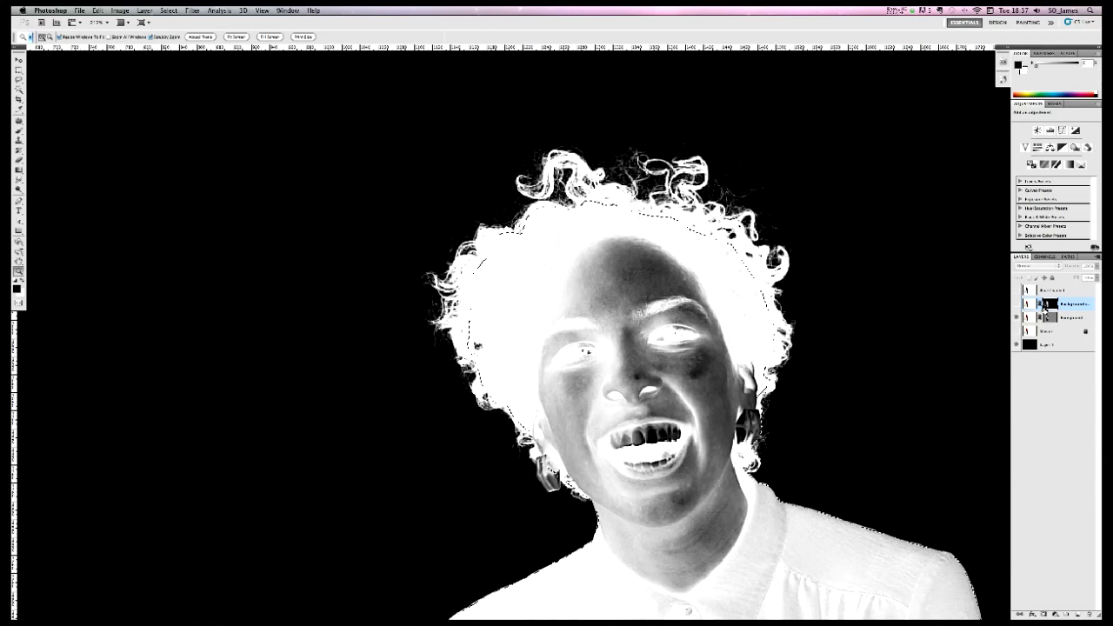
key(super+BackSpace)
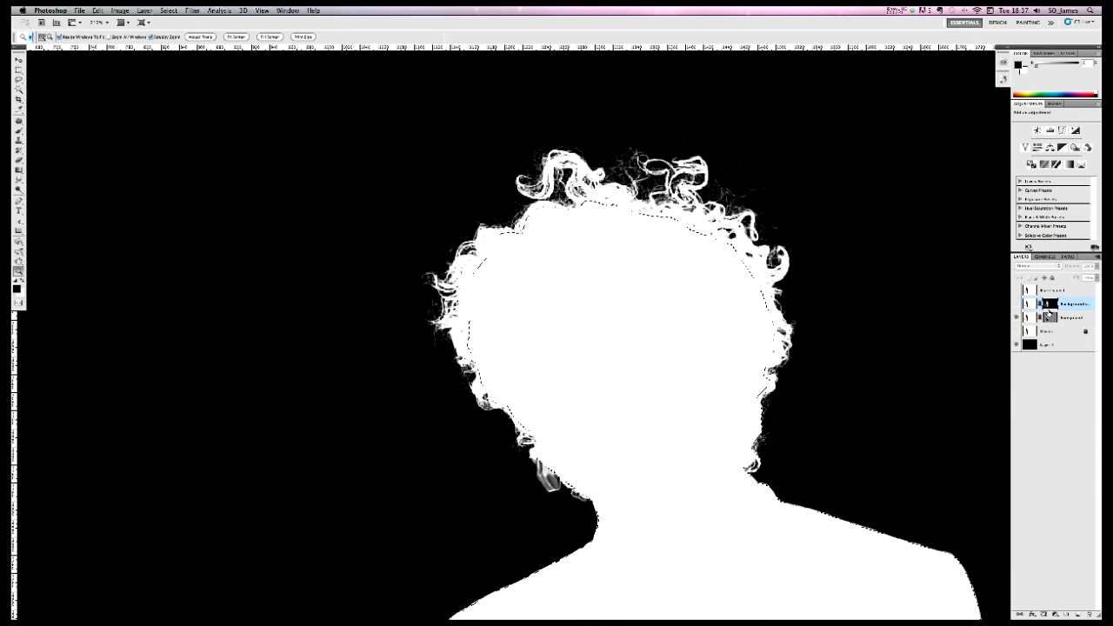
key(super+d)
Show the Background copy 2 cutout against the black backdrop with the vector-masked layer beneath it hidden
key(x)
key(x)
click(1017, 307)
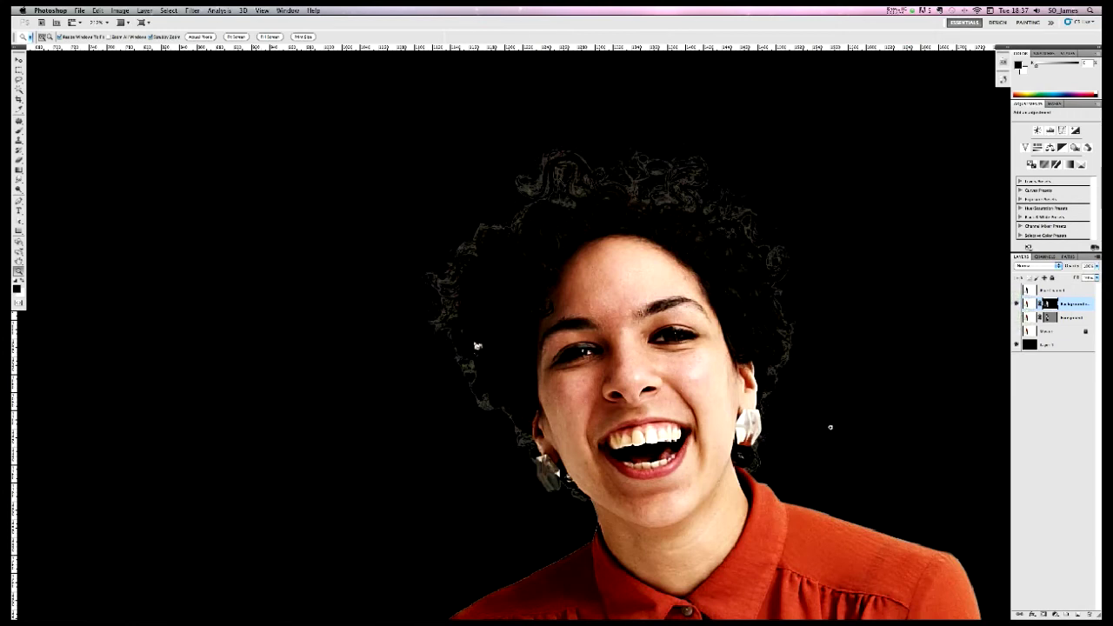
click(1079, 319)
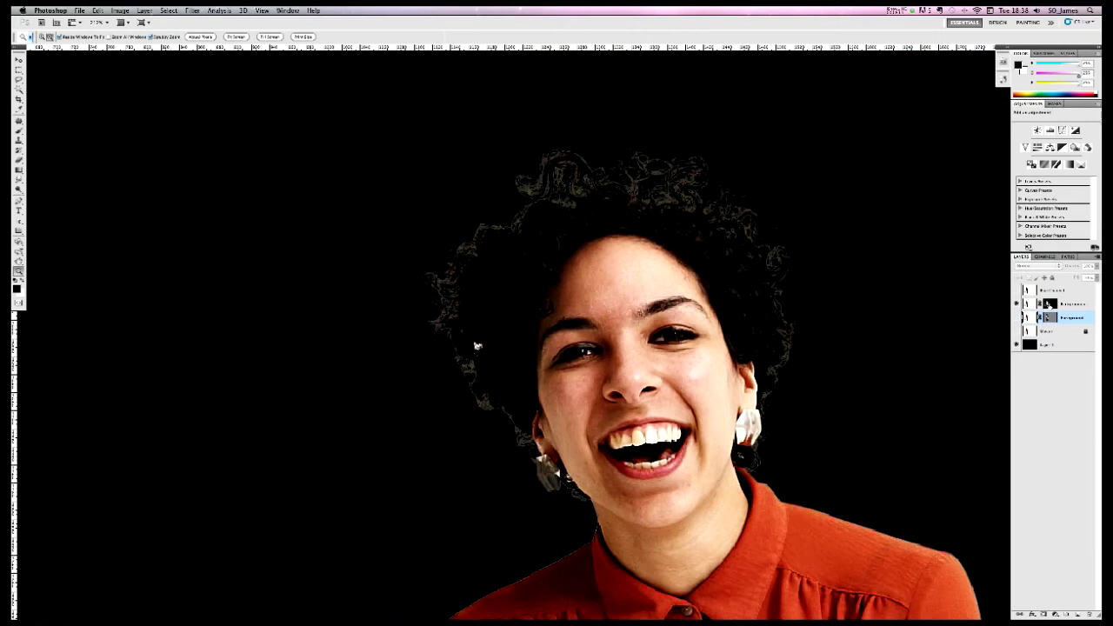
Try painting black in Overlay mode on the Background copy 2 mask to clean the fringe around the upper-left curls
alt+click(1049, 304)
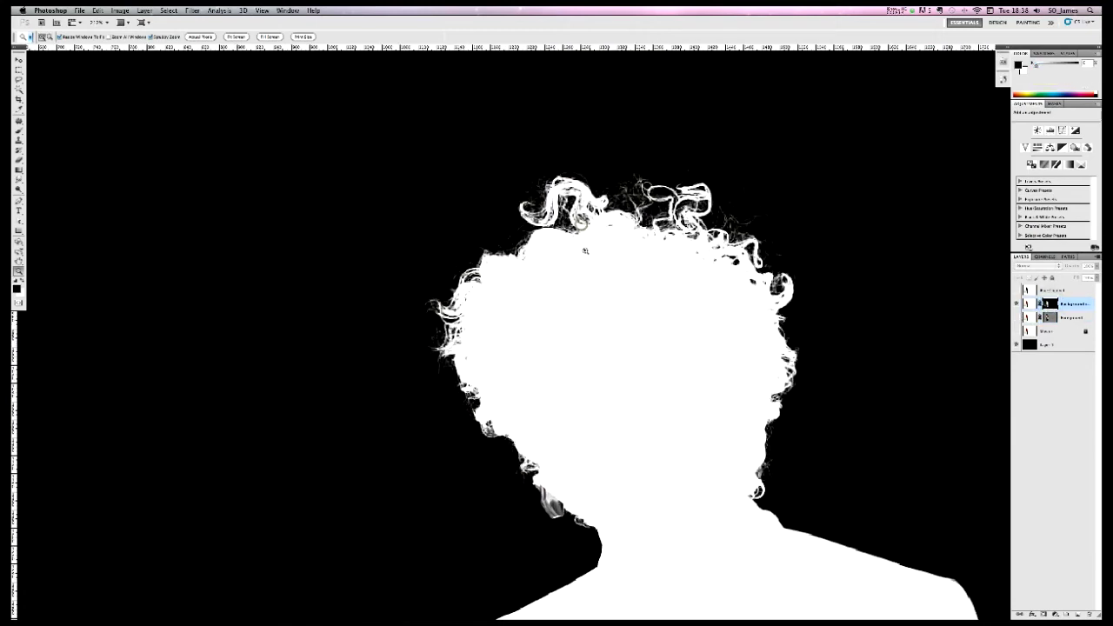
key(b)
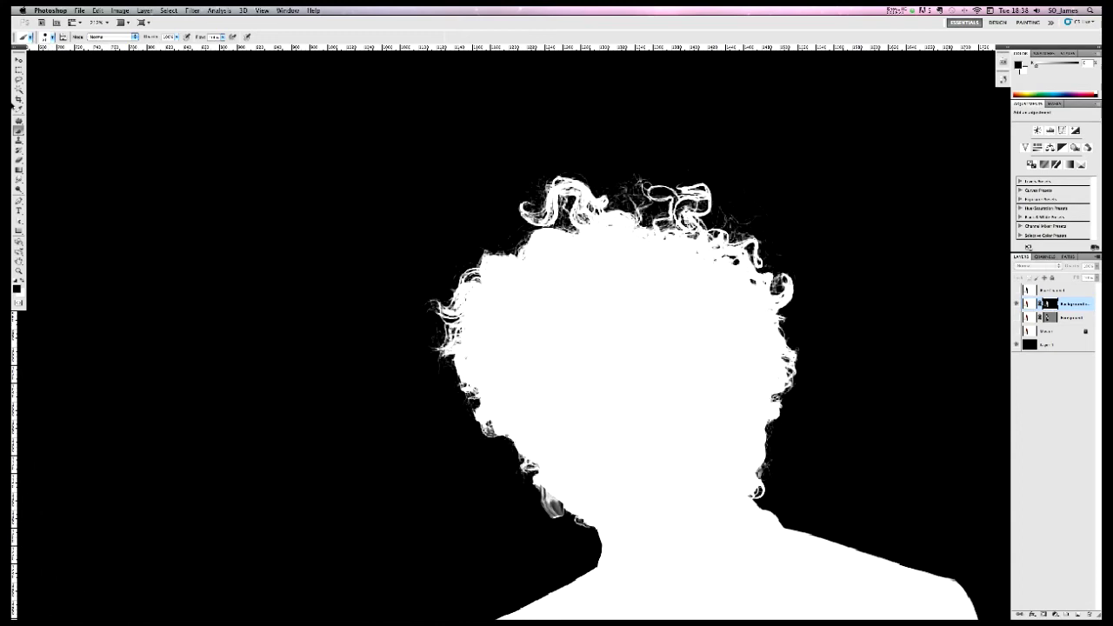
click(51, 37)
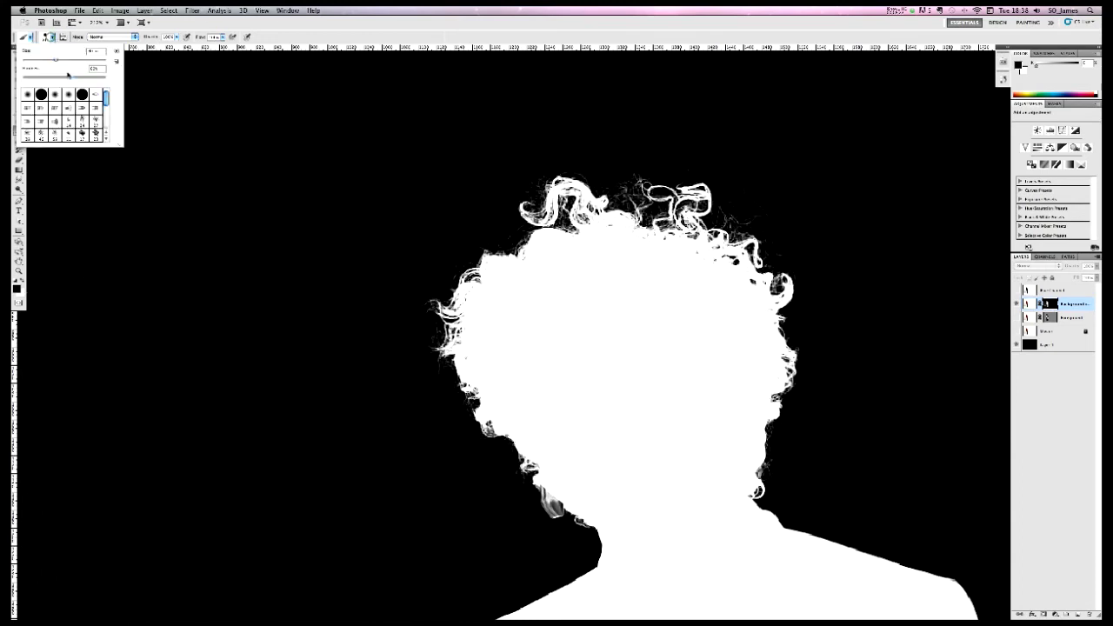
click(126, 38)
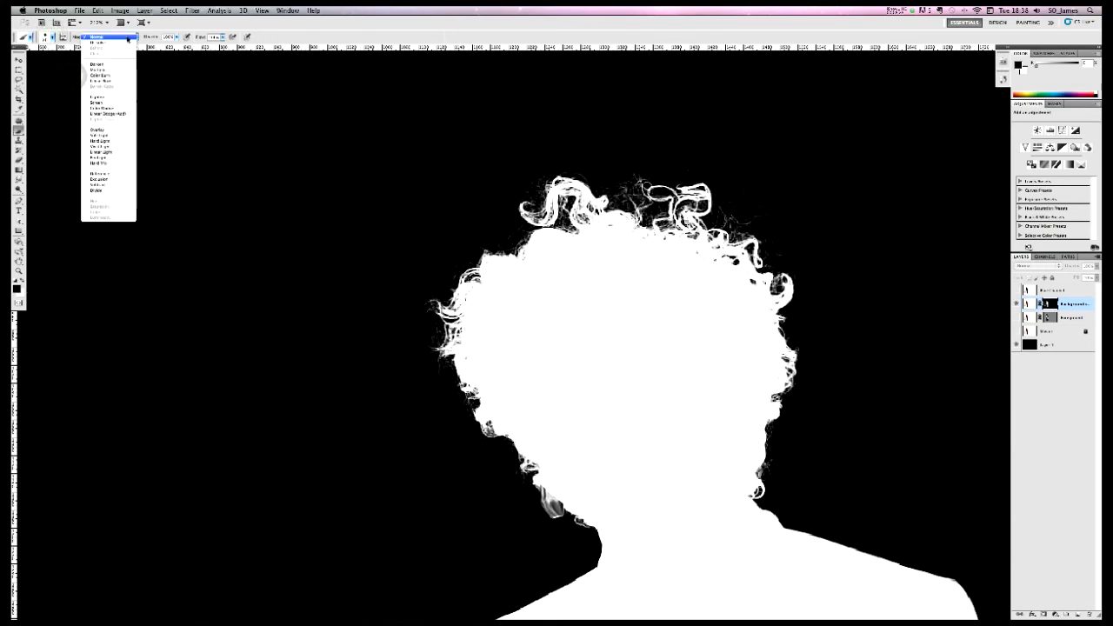
click(115, 130)
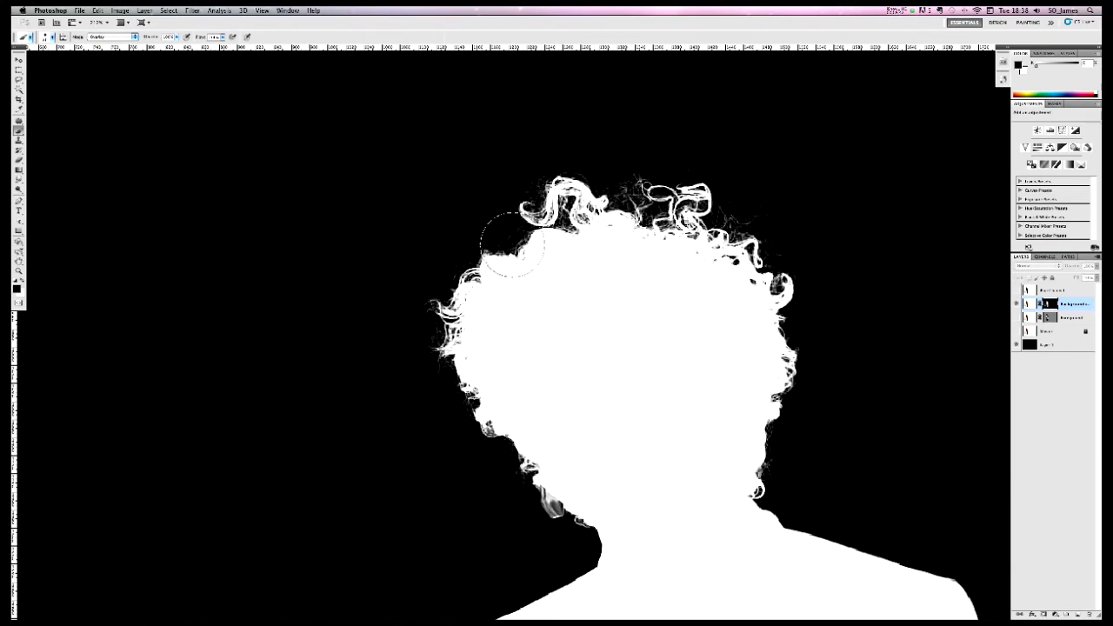
drag(508, 239, 498, 246)
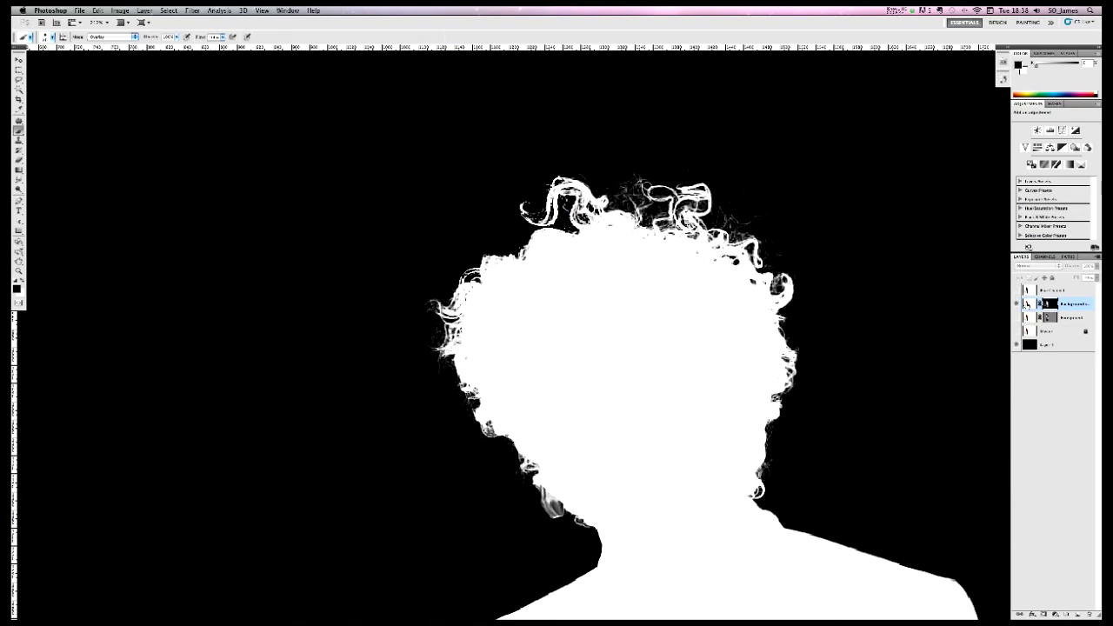
Check the cutout on a backdrop layer inverted to white, and return to the Background copy 2 mask view
click(1016, 304)
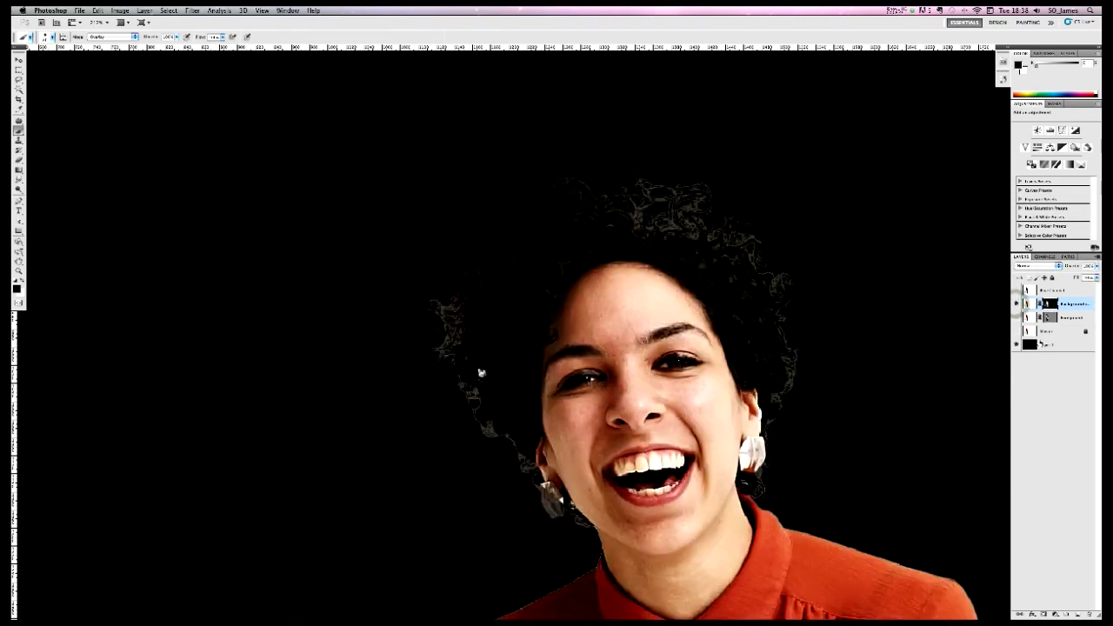
click(1033, 347)
key(super+i)
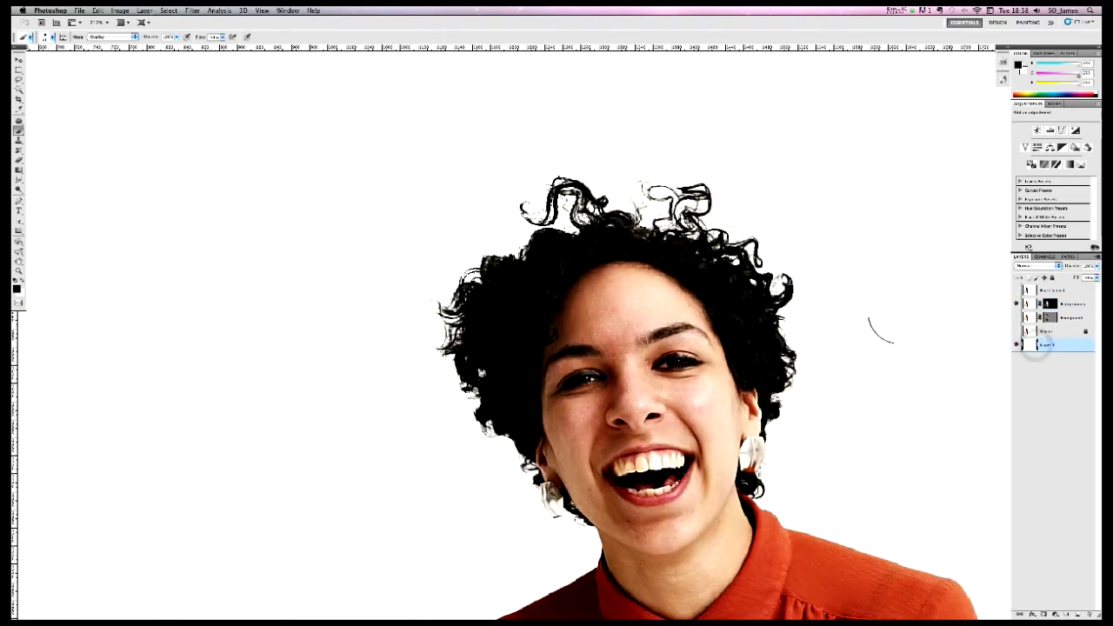
alt+click(1049, 304)
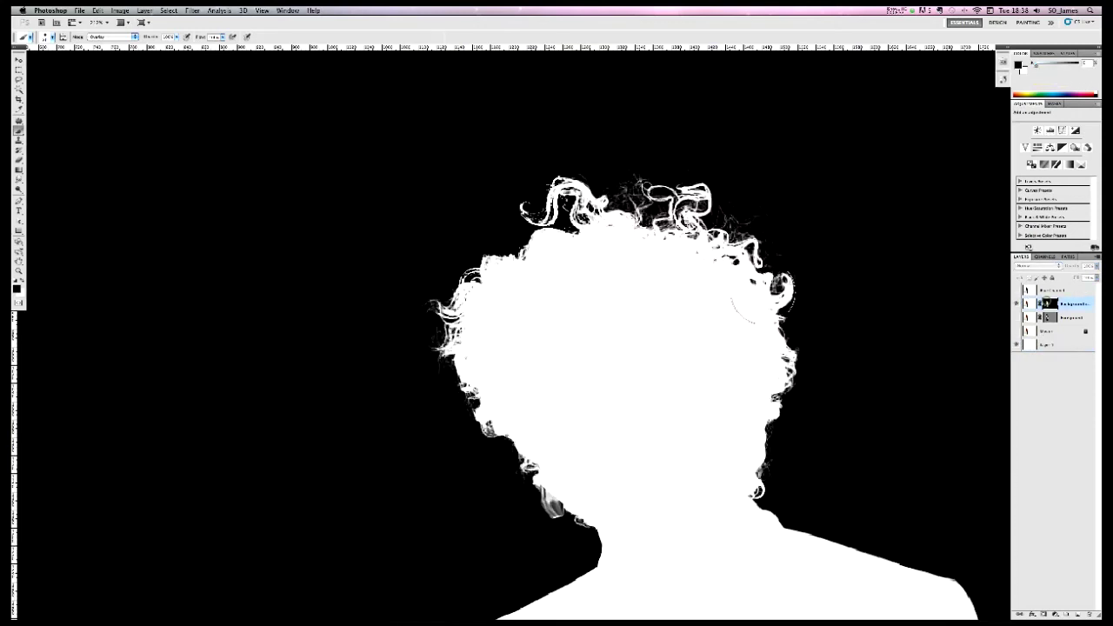
Undo the backdrop inversion and the Overlay brush strokes on the mask, and clear the restored selection
key(alt+super+z)
key(alt+super+z)
key(alt+super+z)
key(alt+super+z)
key(alt+super+z)
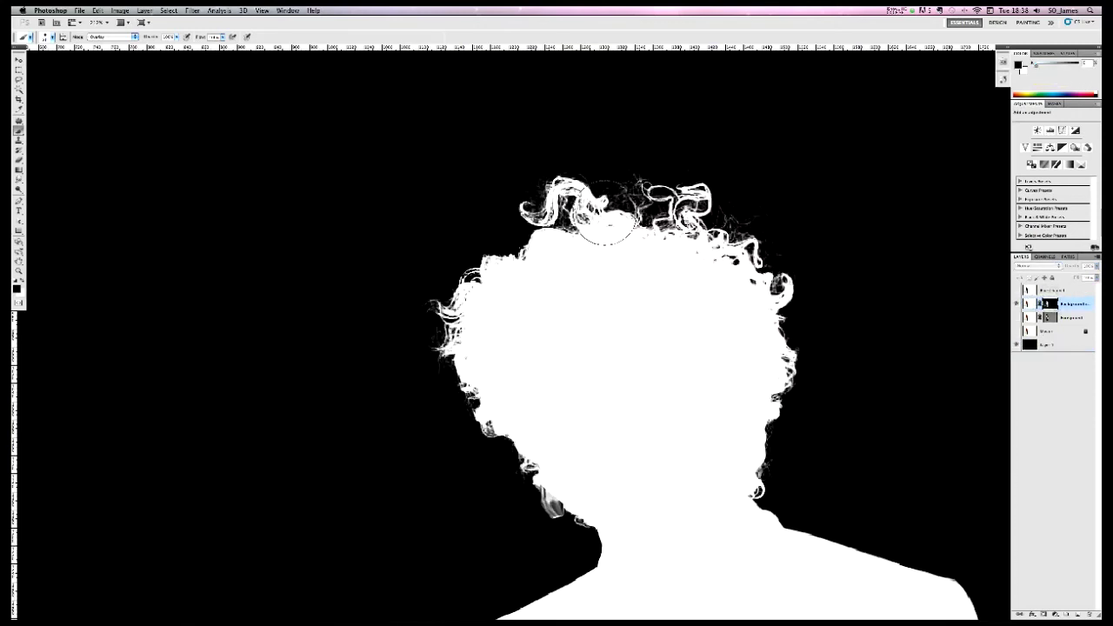
key(alt+super+z)
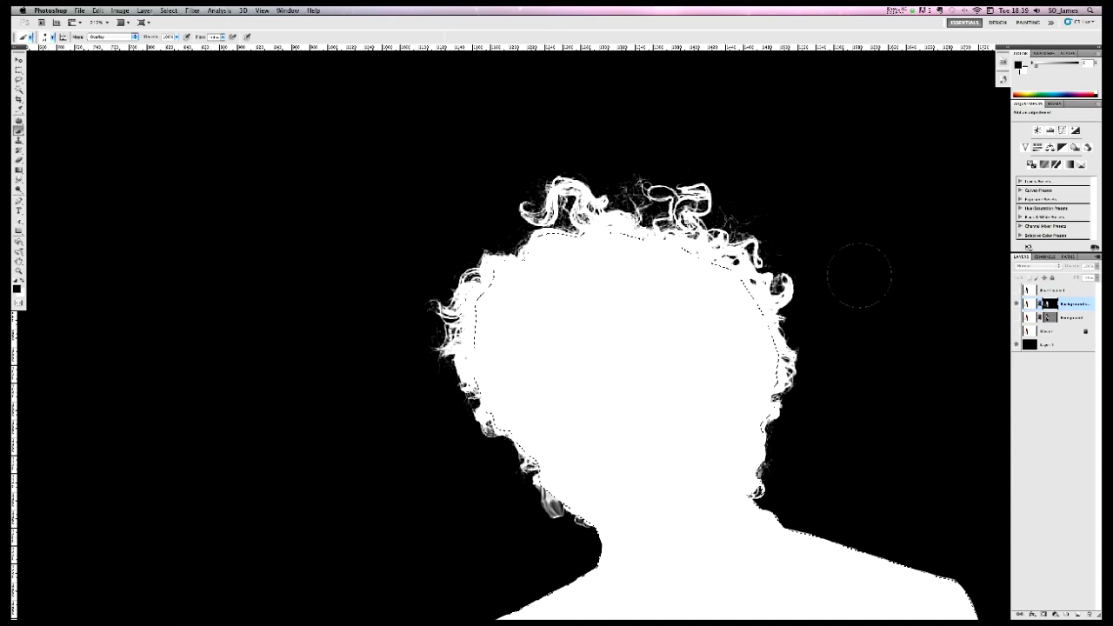
key(super+d)
alt+click(1048, 305)
alt+click(1048, 305)
Lighten the fine hairs around the mask's upper-left curls using the Dodge tool set to Shadows, and return to the image view
drag(521, 213, 515, 247)
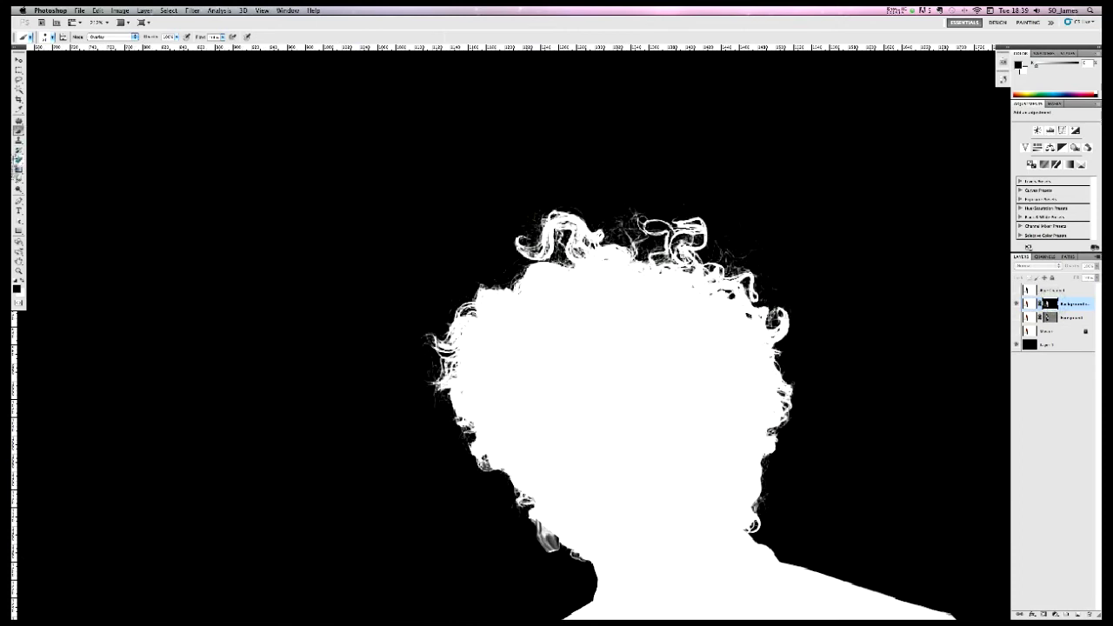
click(18, 181)
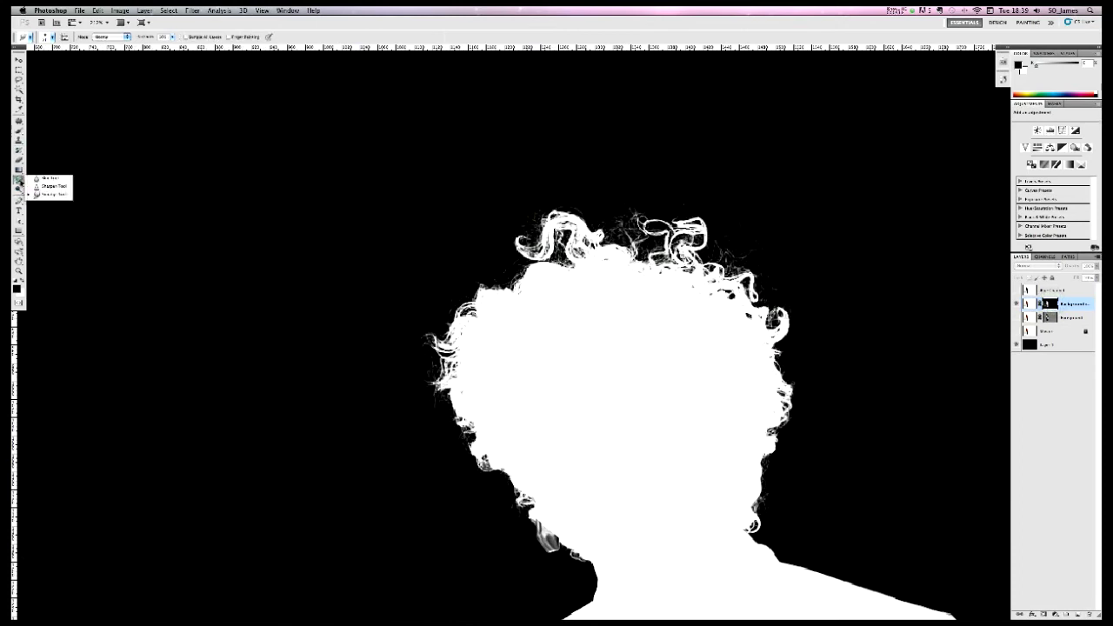
click(18, 189)
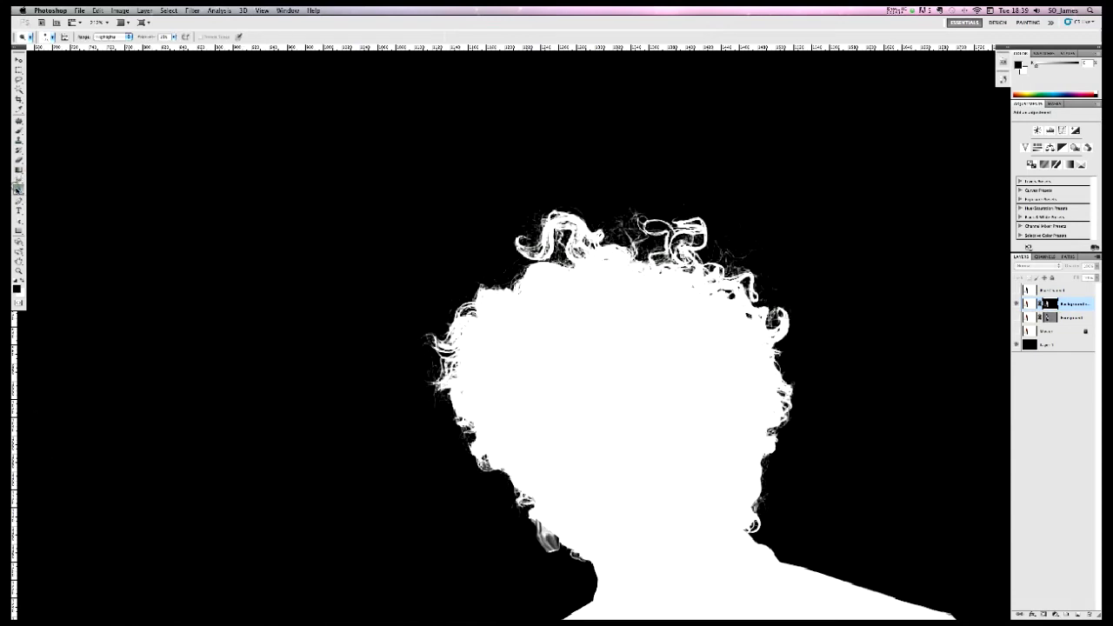
click(50, 190)
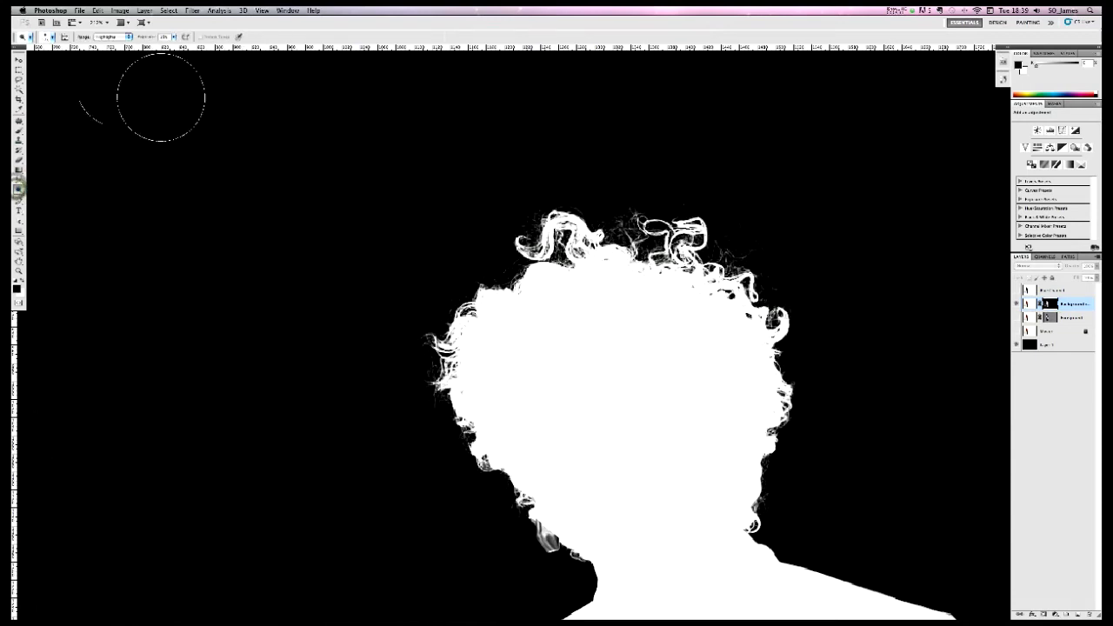
click(112, 37)
click(111, 27)
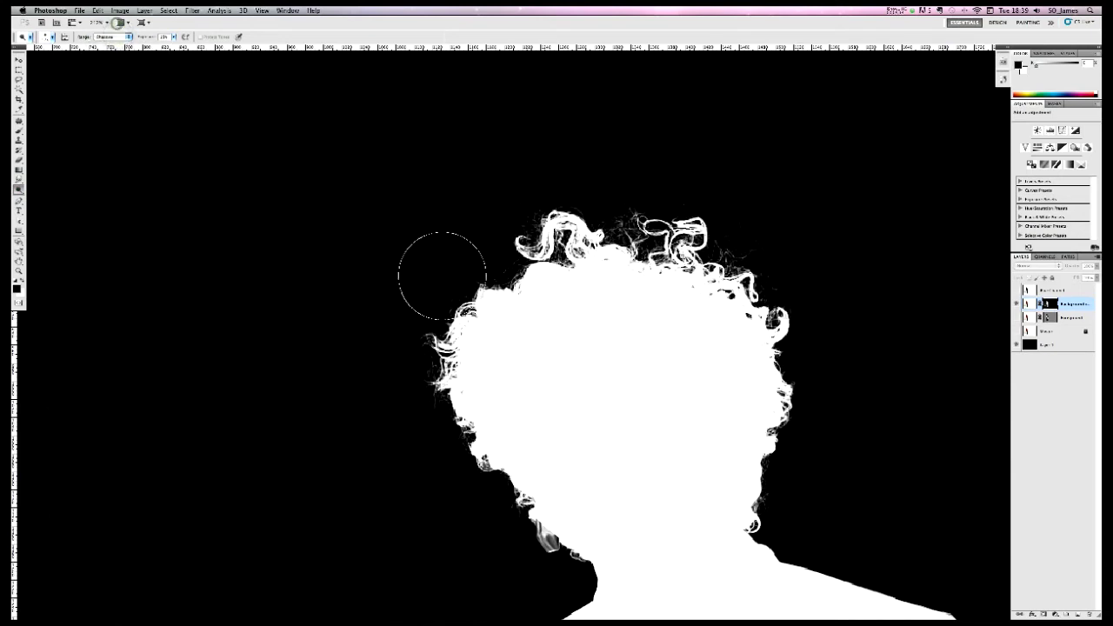
mouse_move(495, 291)
mouse_down()
mouse_move(492, 316)
mouse_move(538, 213)
mouse_up()
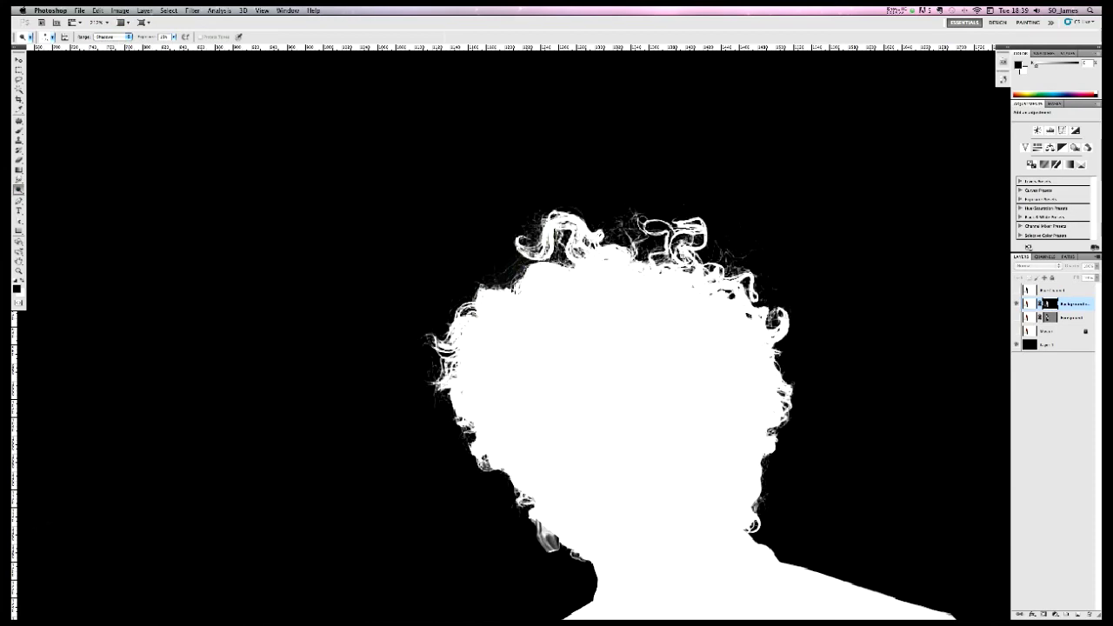
key(super+plus)
click(512, 288)
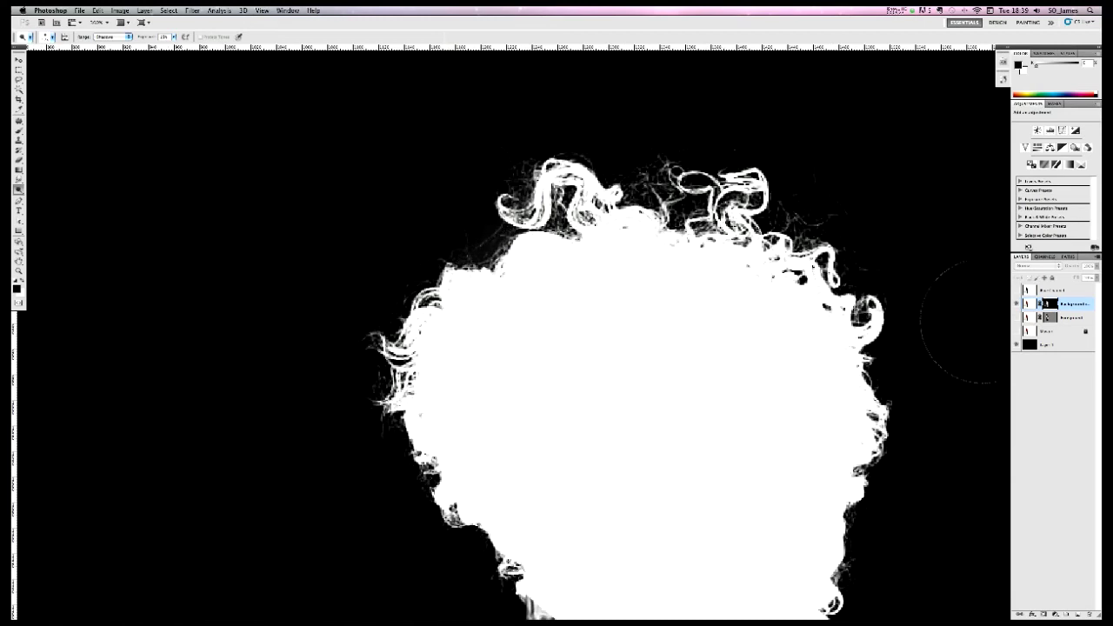
click(1017, 303)
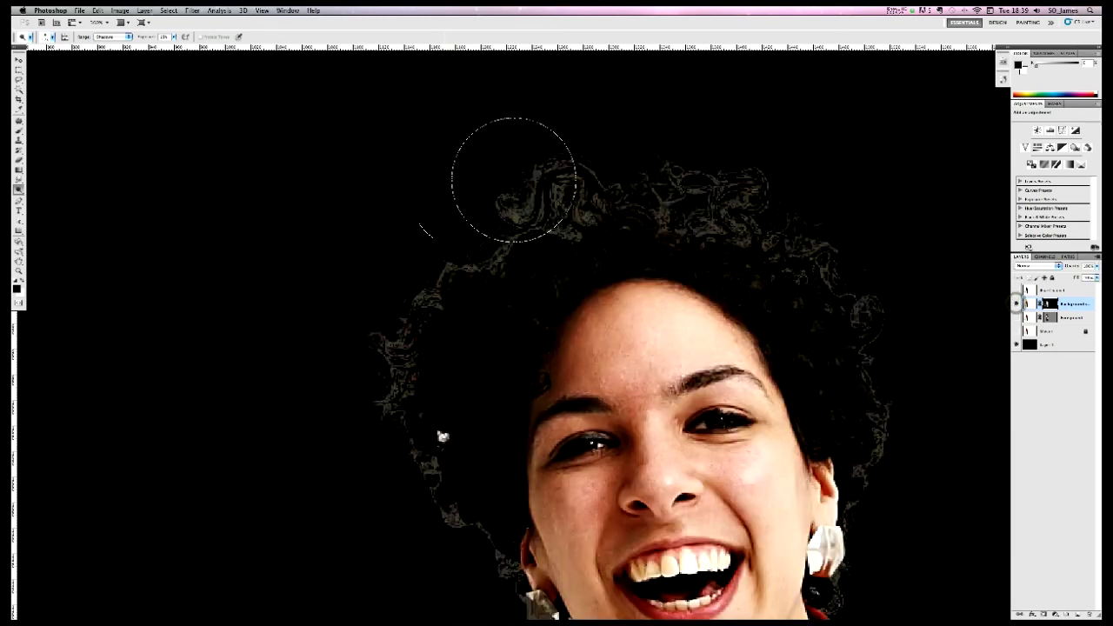
drag(729, 159, 746, 172)
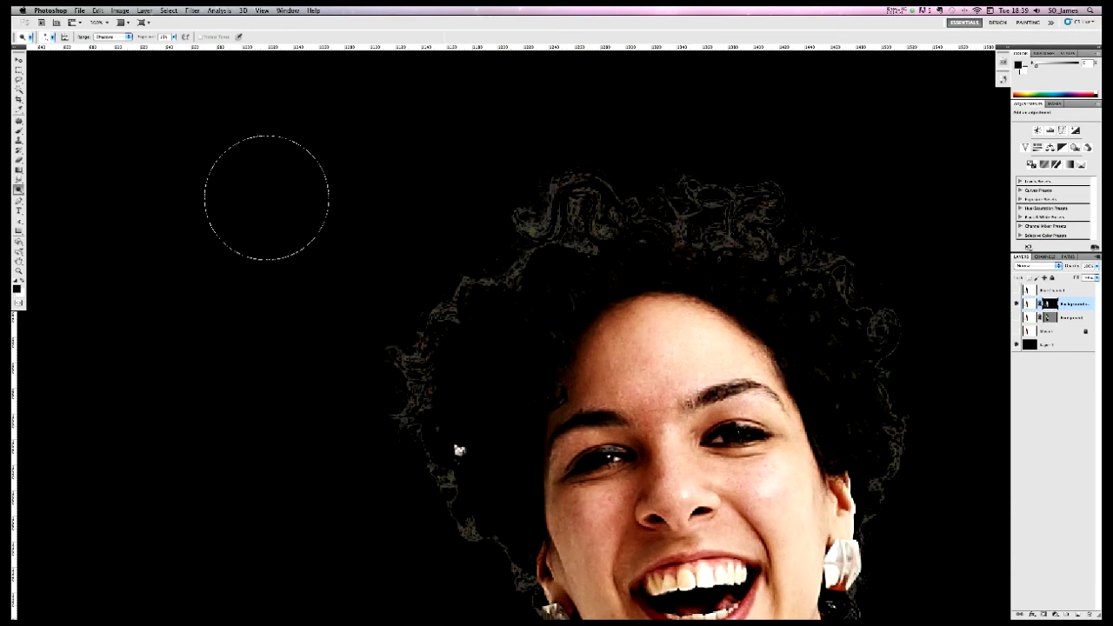
Darken the mask's fringe around the upper-left curls using the Burn tool set to Midtones
click(19, 190)
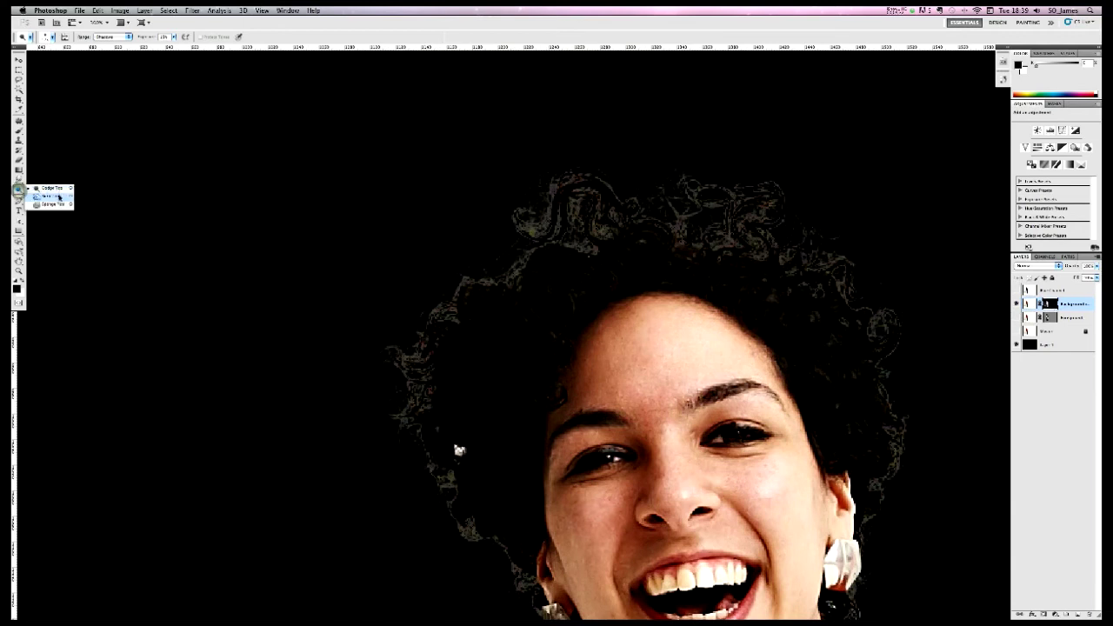
click(57, 197)
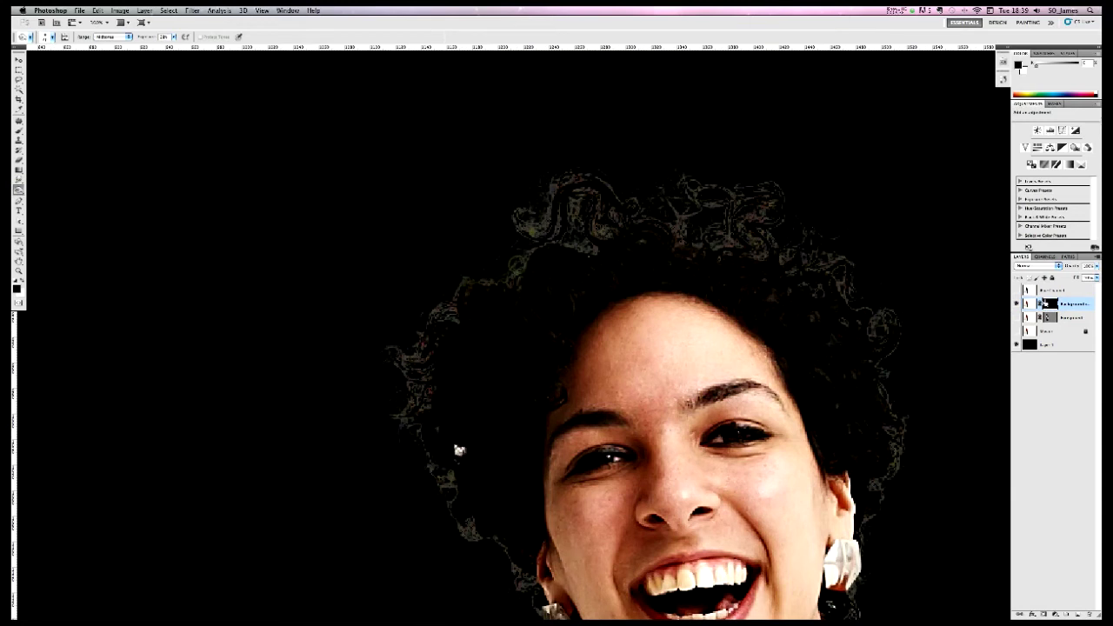
alt+click(1048, 303)
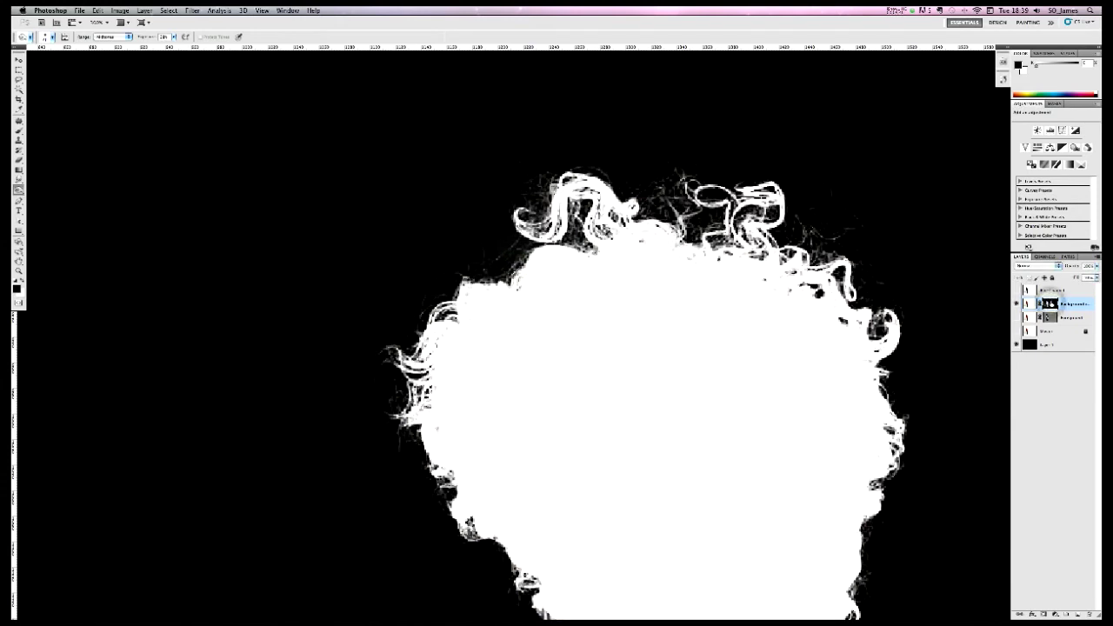
alt+click(1050, 302)
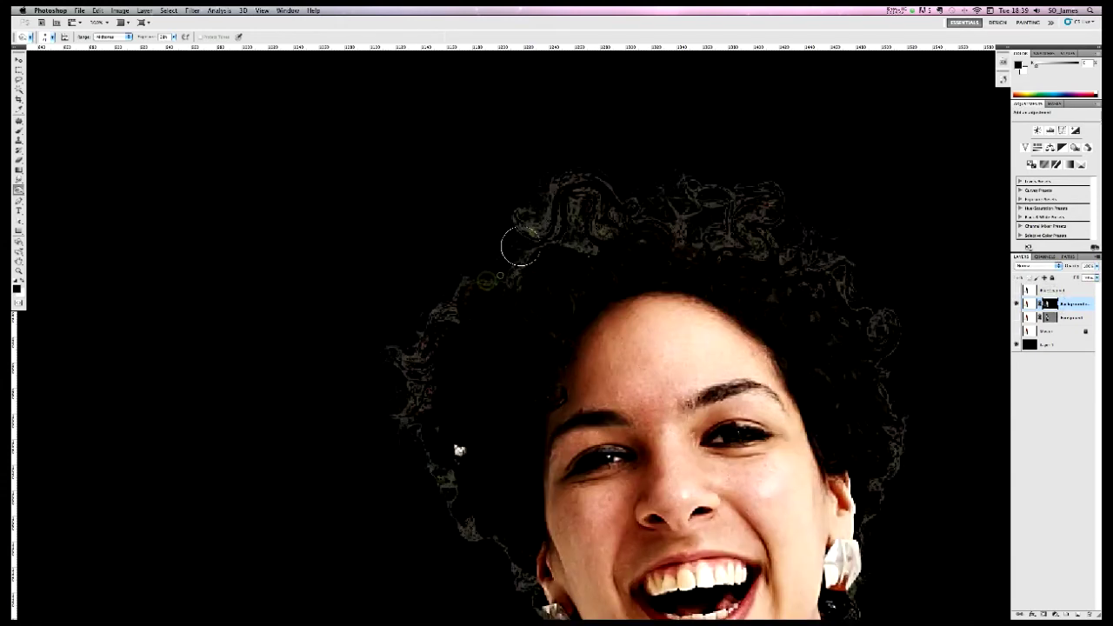
mouse_move(530, 208)
mouse_down()
mouse_move(583, 173)
mouse_move(621, 187)
mouse_move(552, 246)
mouse_move(596, 252)
mouse_move(569, 245)
mouse_up()
mouse_move(483, 265)
mouse_down()
mouse_move(449, 313)
mouse_move(444, 299)
mouse_move(434, 313)
mouse_move(457, 327)
mouse_up()
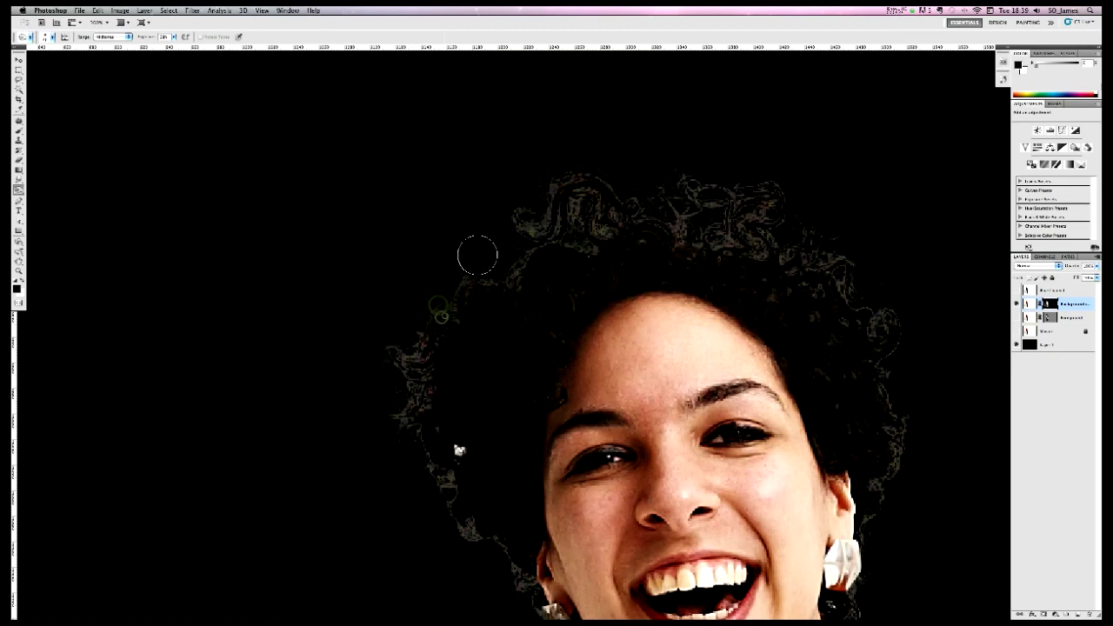
mouse_move(478, 255)
mouse_down()
mouse_move(456, 302)
mouse_move(468, 274)
mouse_move(524, 273)
mouse_move(545, 235)
mouse_move(493, 191)
mouse_move(544, 225)
mouse_move(532, 208)
mouse_move(568, 205)
mouse_move(547, 192)
mouse_move(562, 168)
mouse_move(546, 187)
mouse_move(552, 166)
mouse_move(542, 177)
mouse_move(609, 169)
mouse_up()
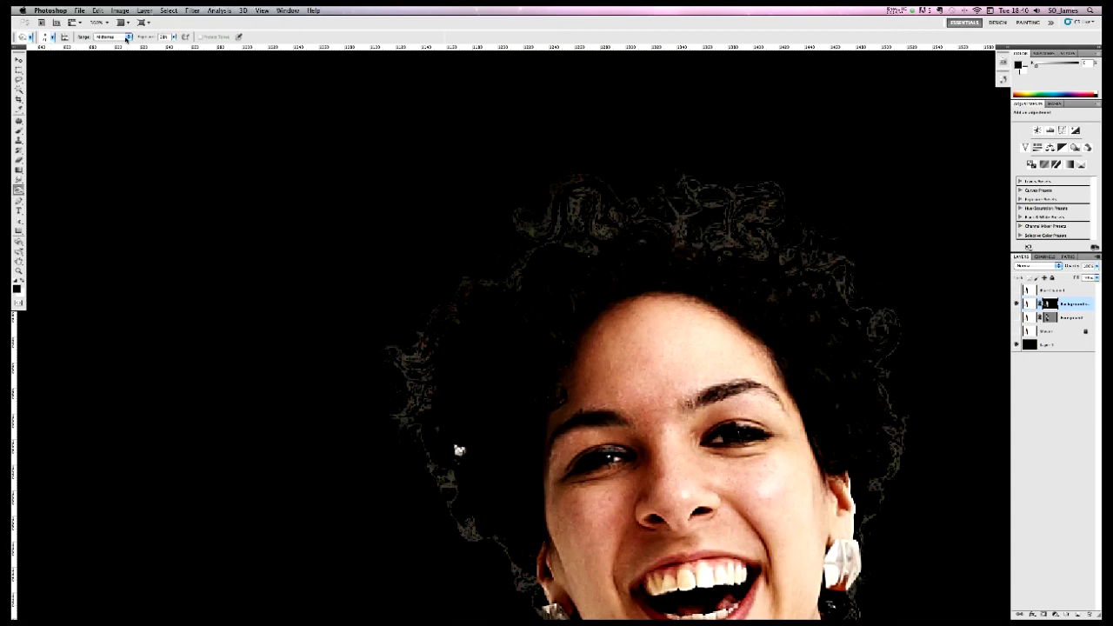
click(52, 38)
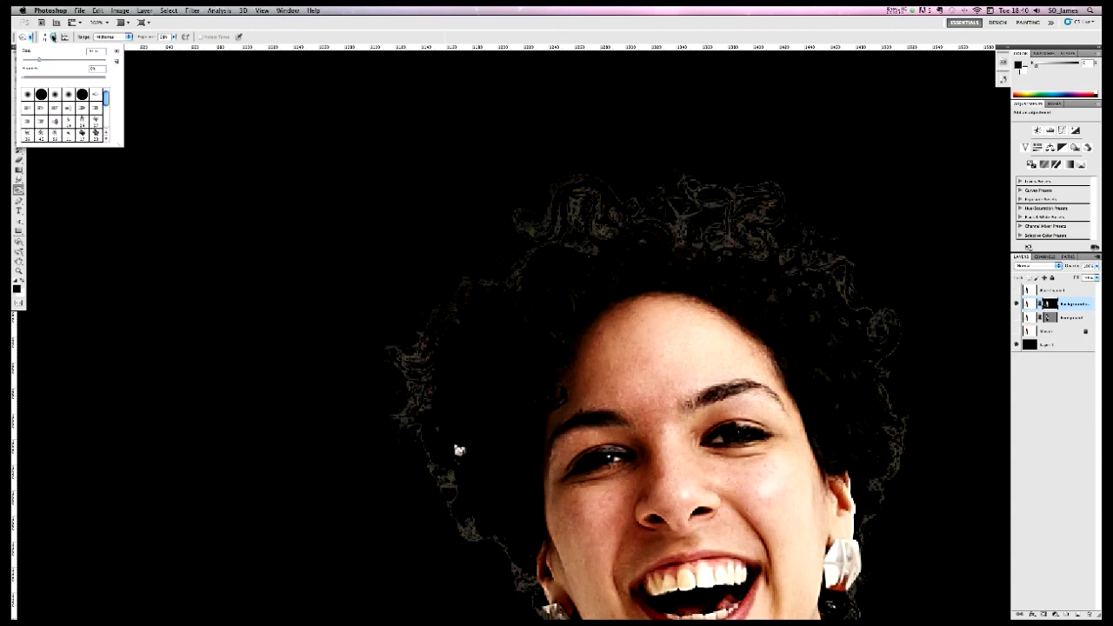
click(52, 38)
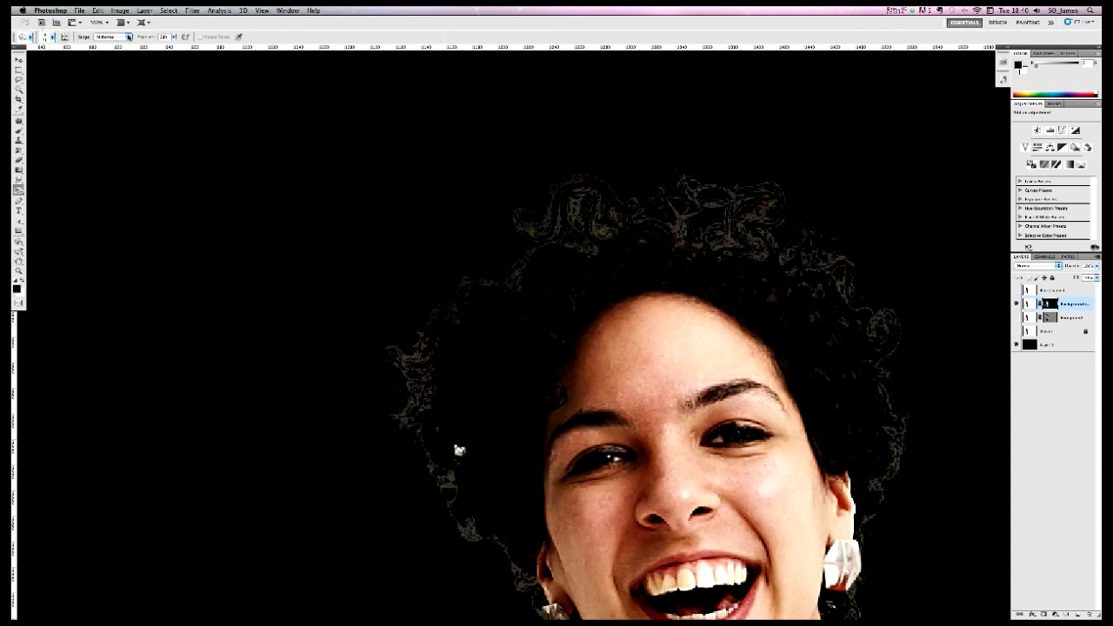
Burn the mask's fringe beside the upper-left curl with the Burn tool range set to Shadows
click(129, 39)
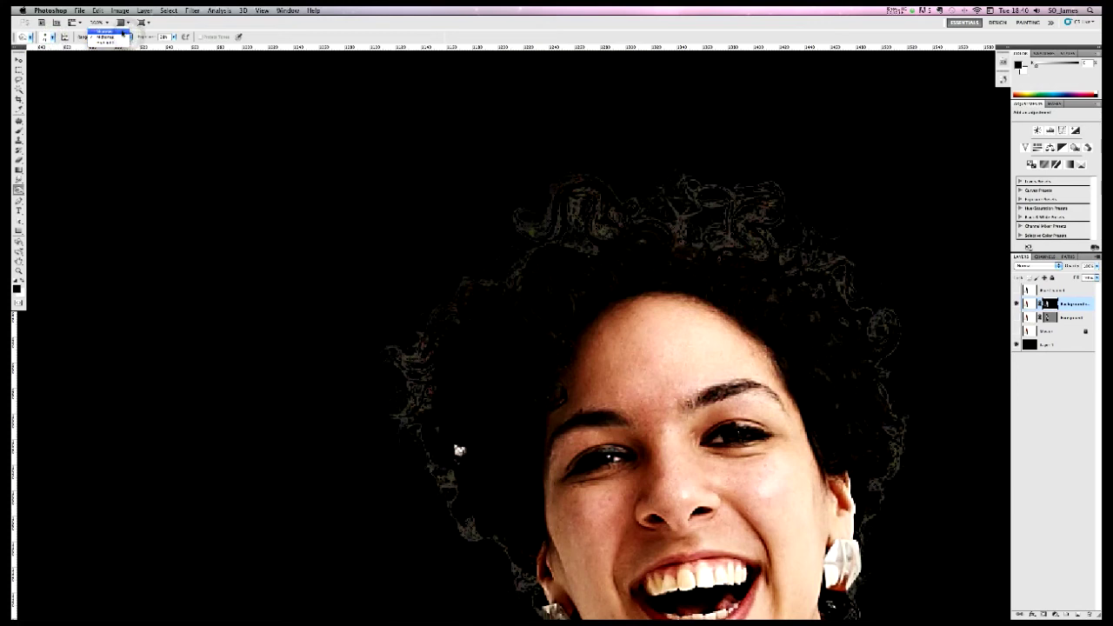
click(120, 31)
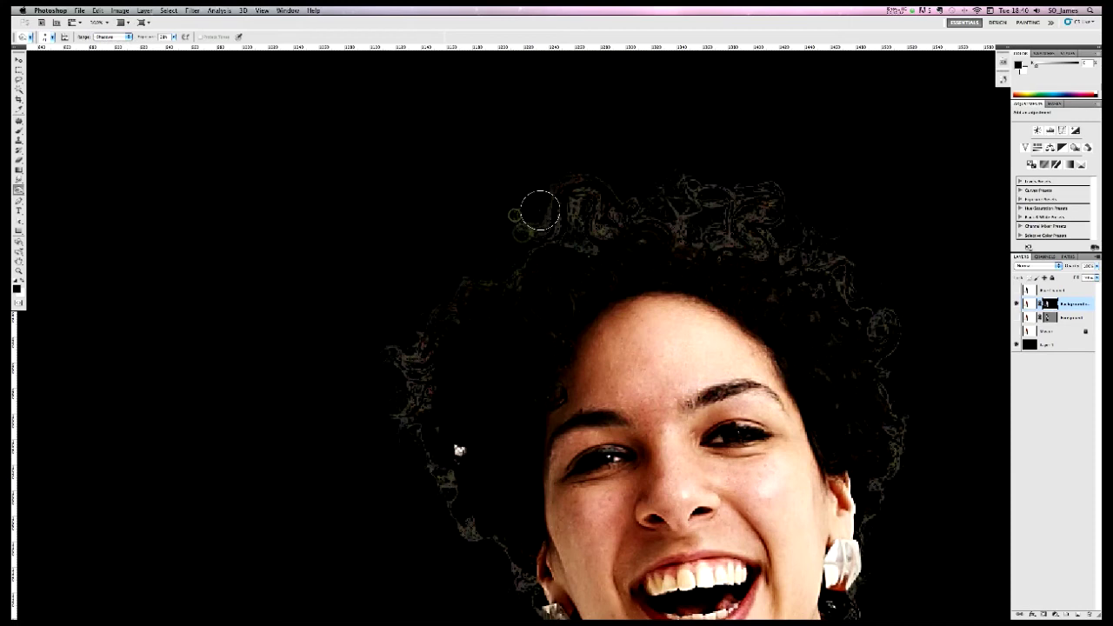
drag(540, 210, 571, 168)
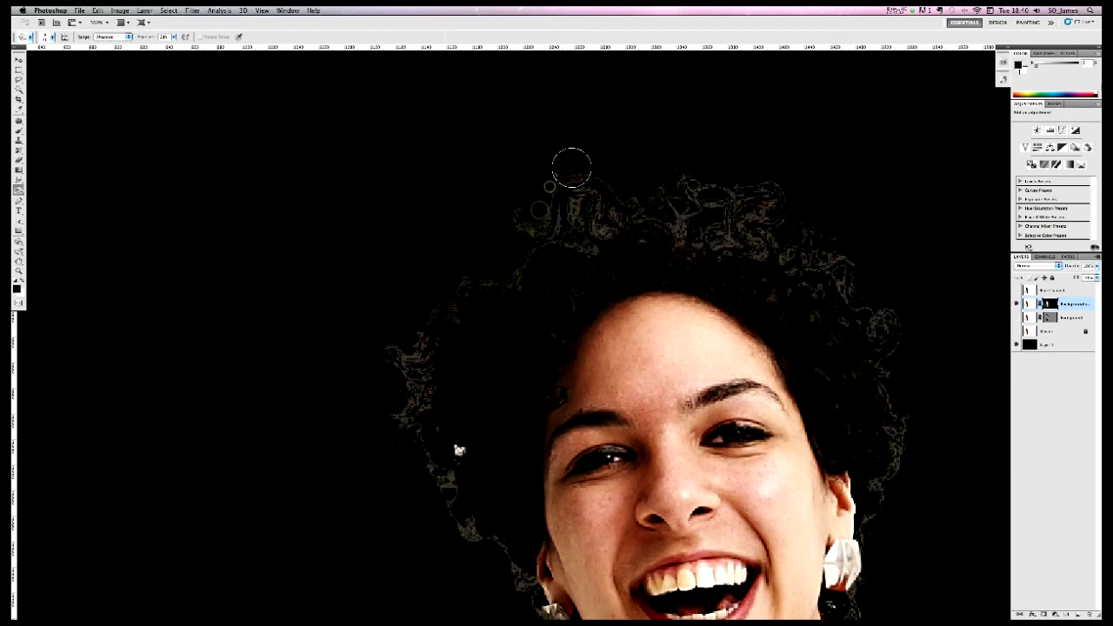
Set the Burn range back to Midtones and darken the fringe around the outer tip of the upper-left curl
click(126, 36)
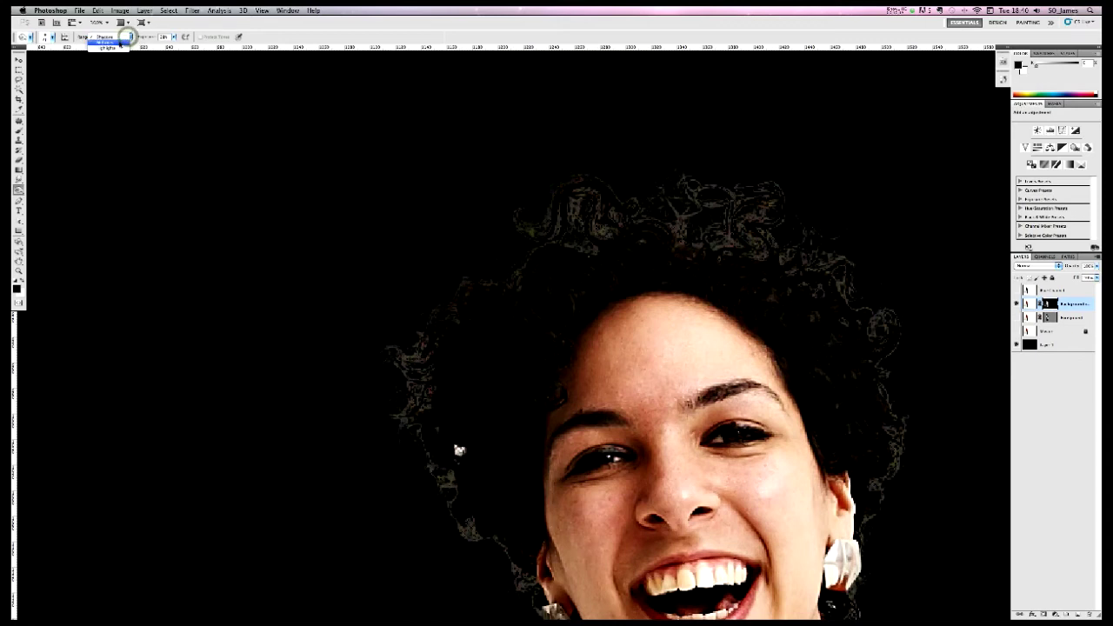
click(119, 42)
drag(572, 169, 539, 214)
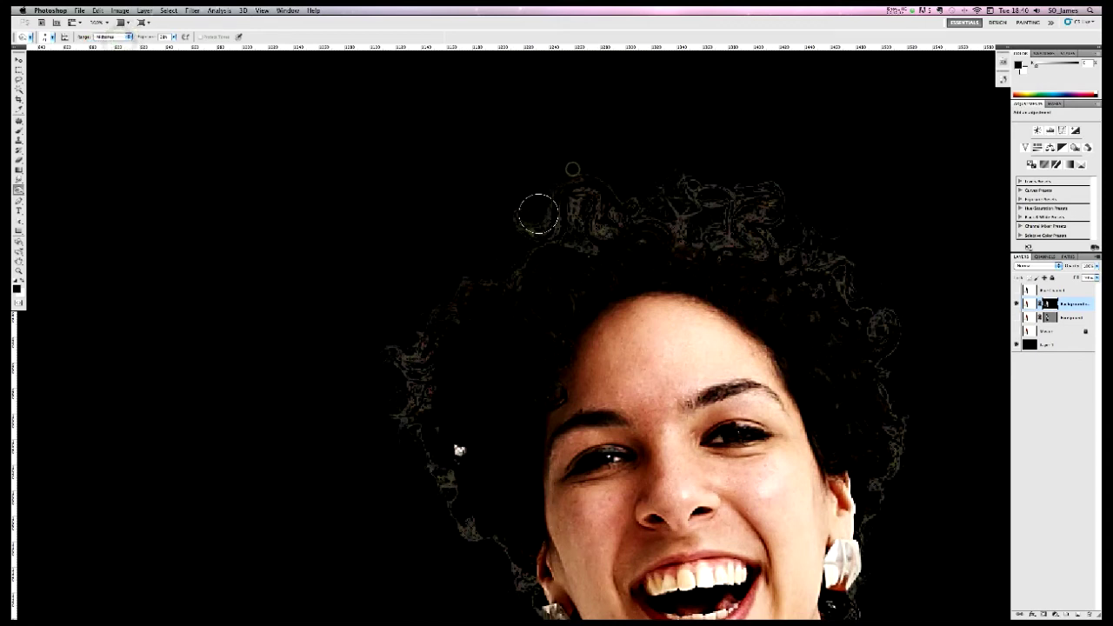
click(537, 211)
click(522, 219)
click(515, 236)
Turn the Layer 1 backdrop white to check the burned hair edge against a light background
key(z)
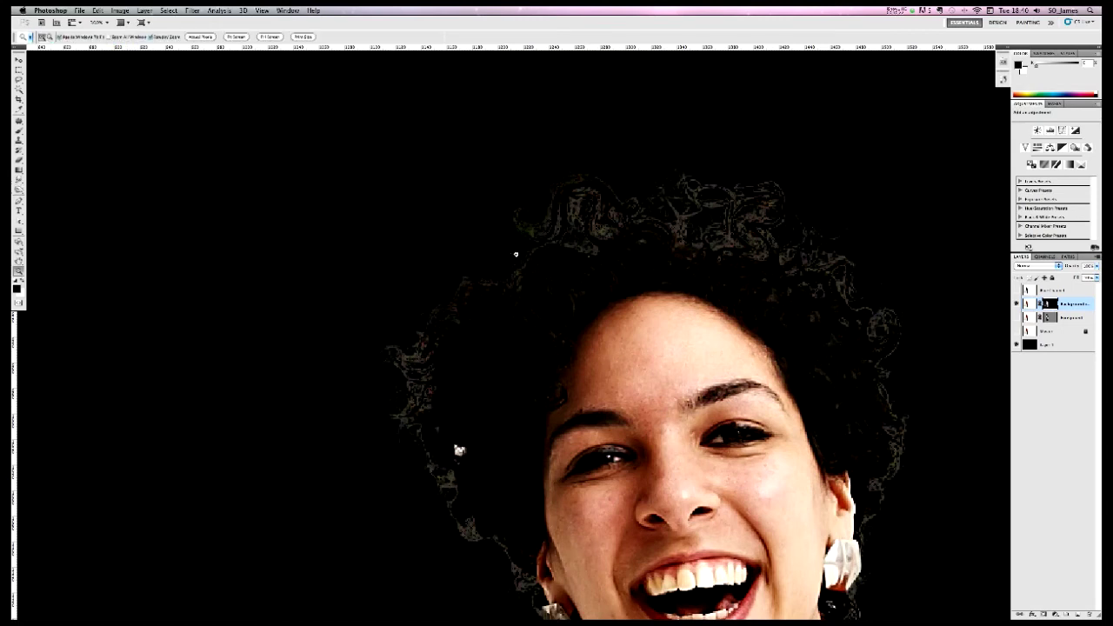
click(516, 254)
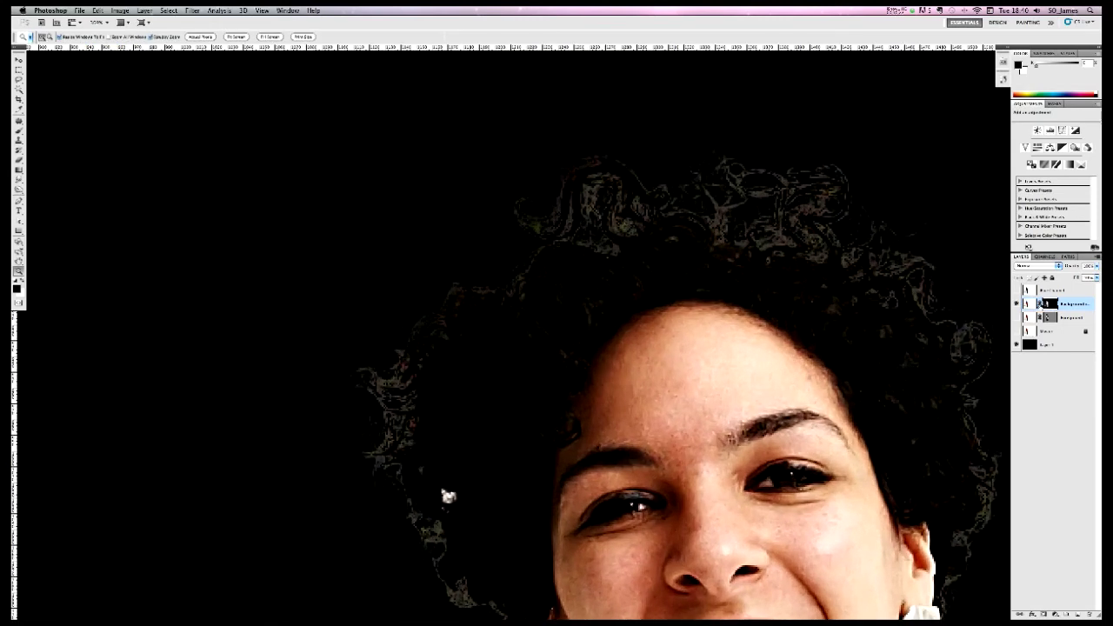
drag(533, 286, 529, 305)
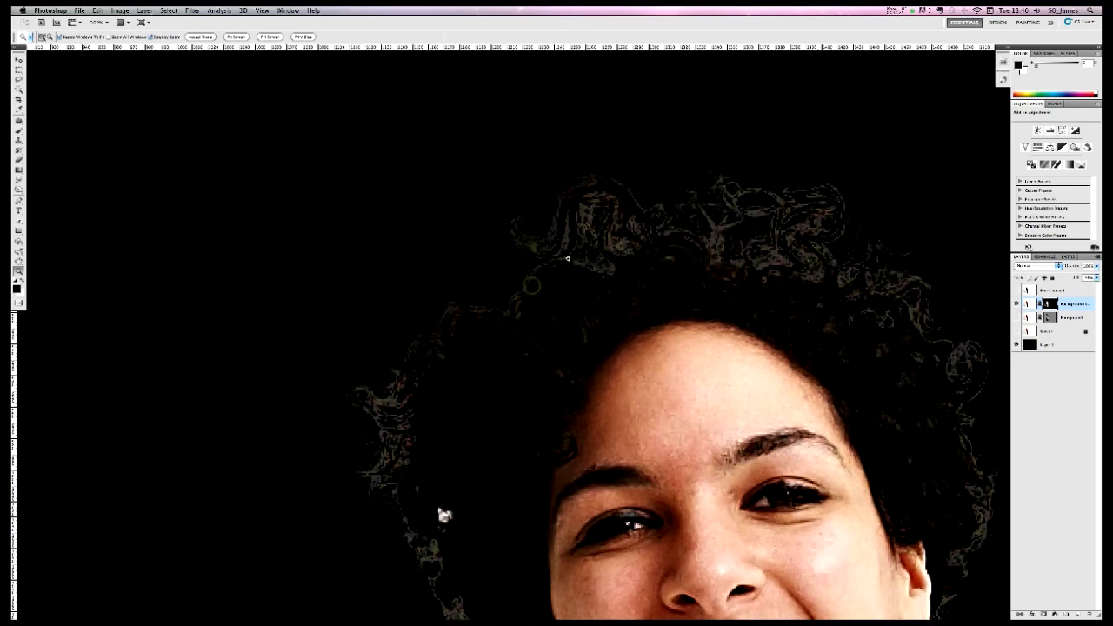
drag(567, 246, 557, 267)
click(1017, 304)
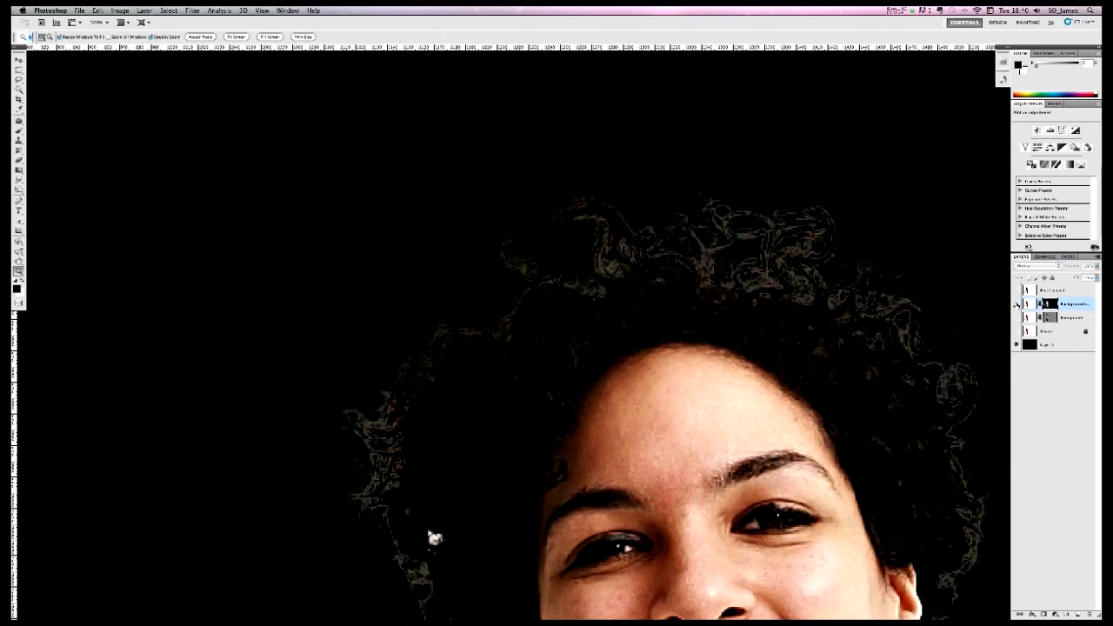
click(1016, 305)
click(1031, 346)
click(1016, 302)
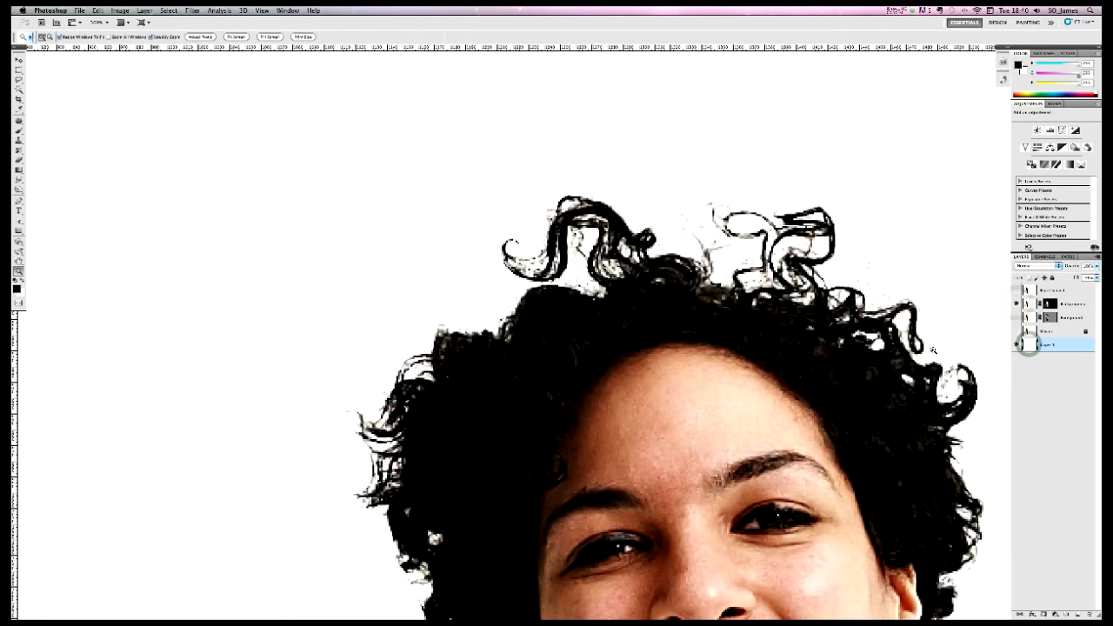
scroll(561, 292, up, 1)
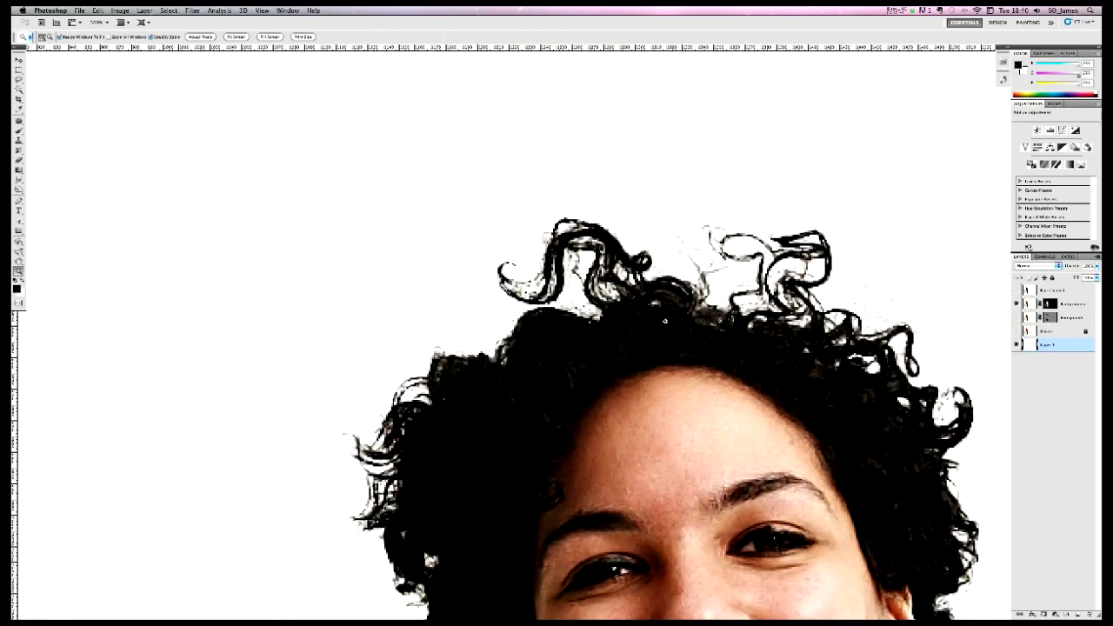
Inspect the Background copy 2 layer mask on its own and return to the image view
click(1028, 305)
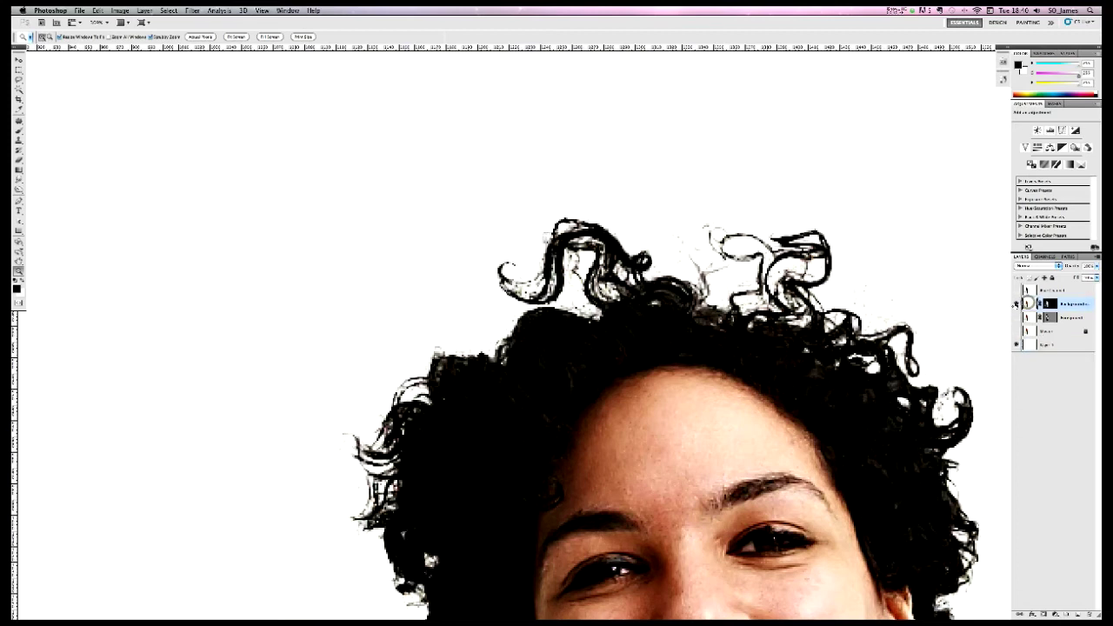
alt+click(1044, 303)
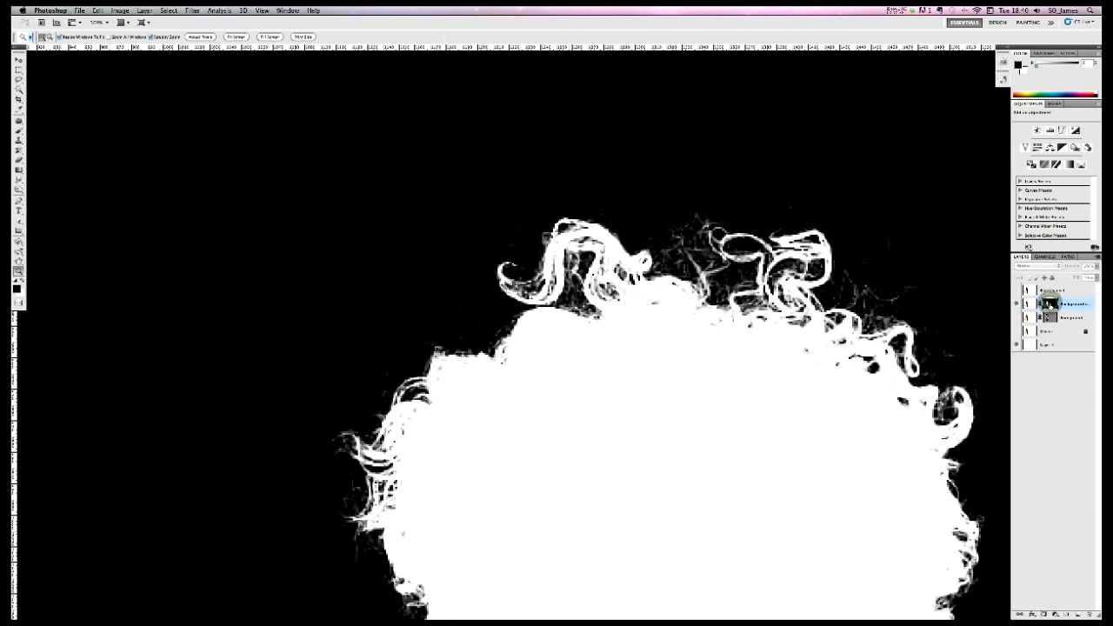
alt+click(1042, 302)
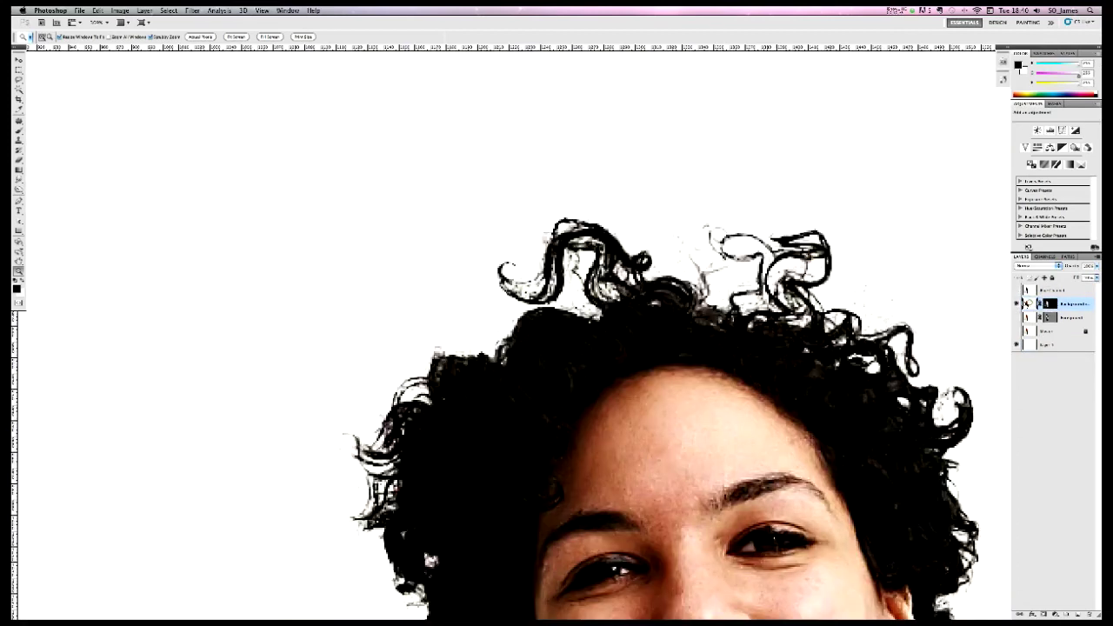
click(1020, 302)
Set the Lasso tool's feather to 1 px for patching the hair edge near the upper-left curls
key(l)
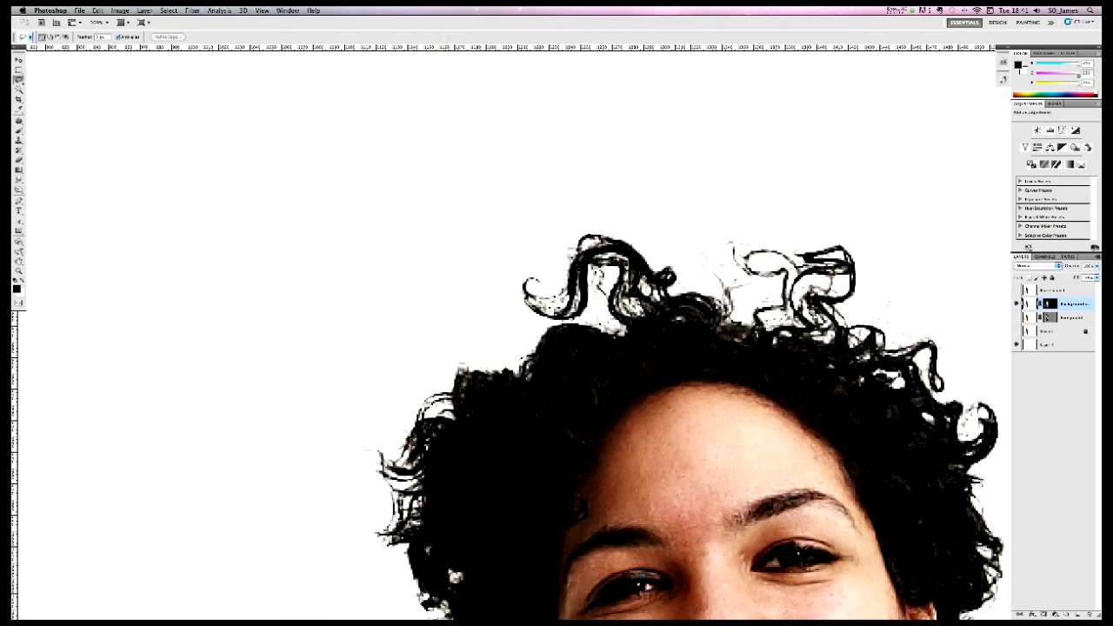
key(z)
drag(565, 360, 555, 352)
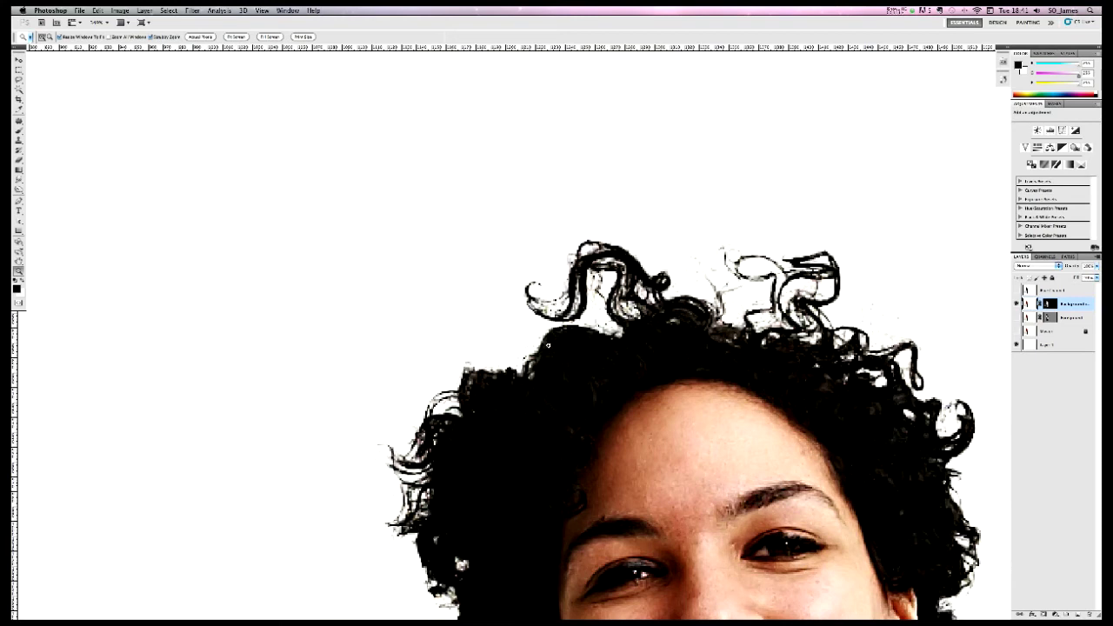
key(l)
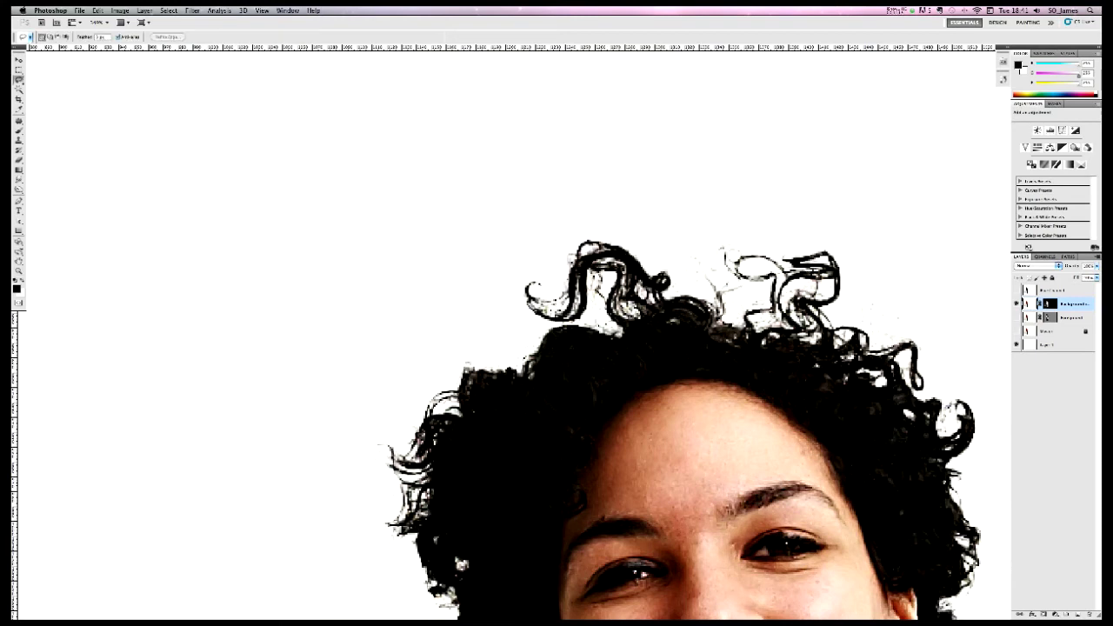
scroll(547, 355, up, 1)
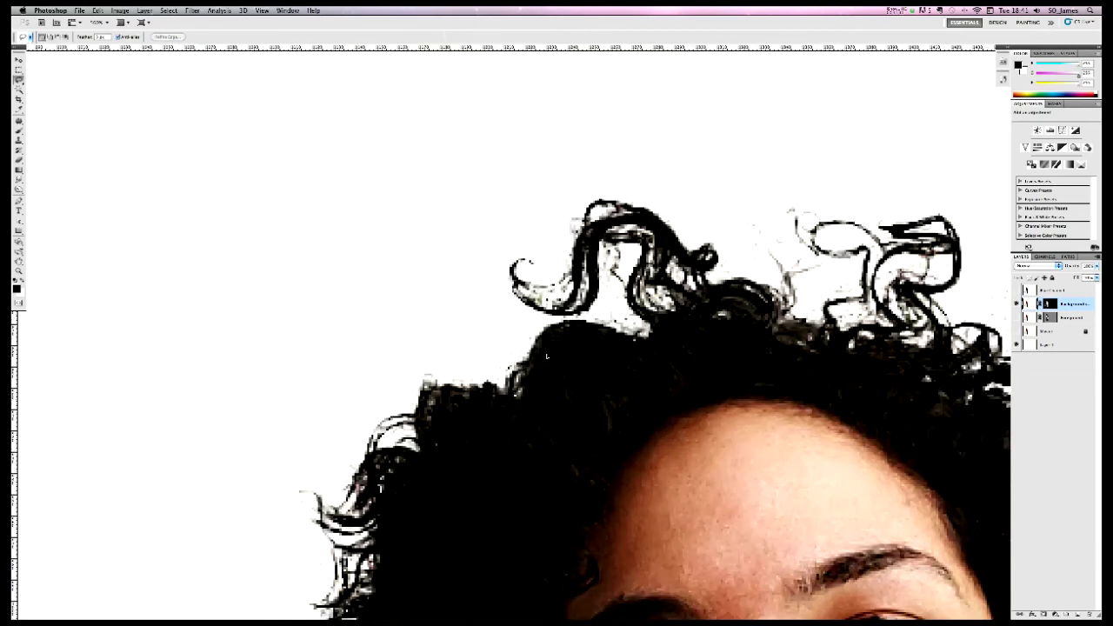
scroll(547, 355, up, 3)
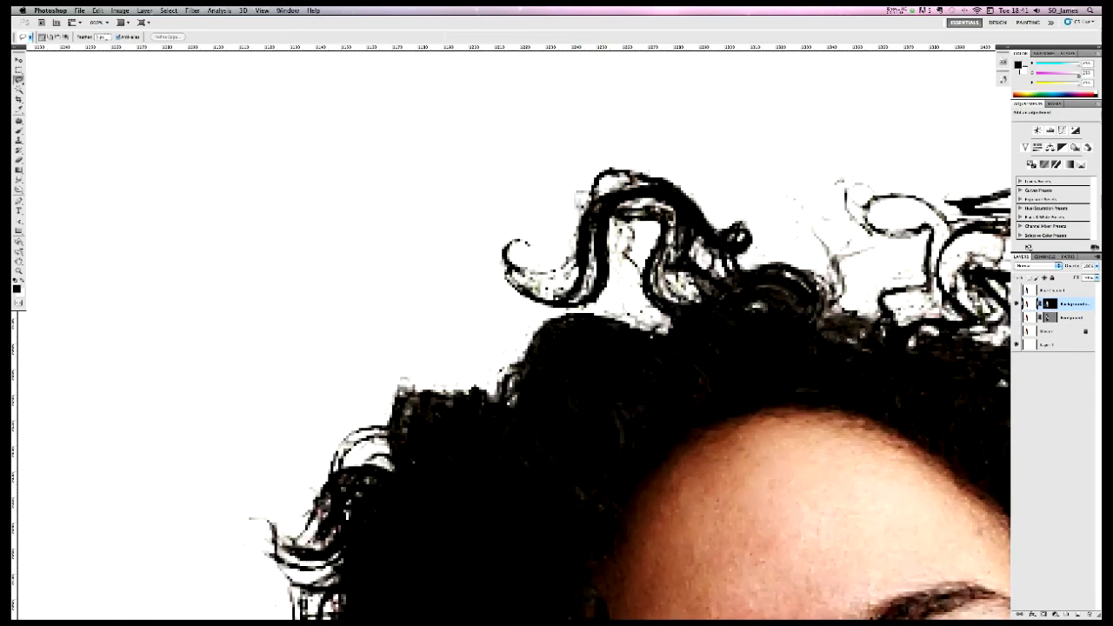
double_click(107, 37)
text(1)
Fill the Layer 1 backdrop with black and make the Background copy 2 layer active again
click(1029, 345)
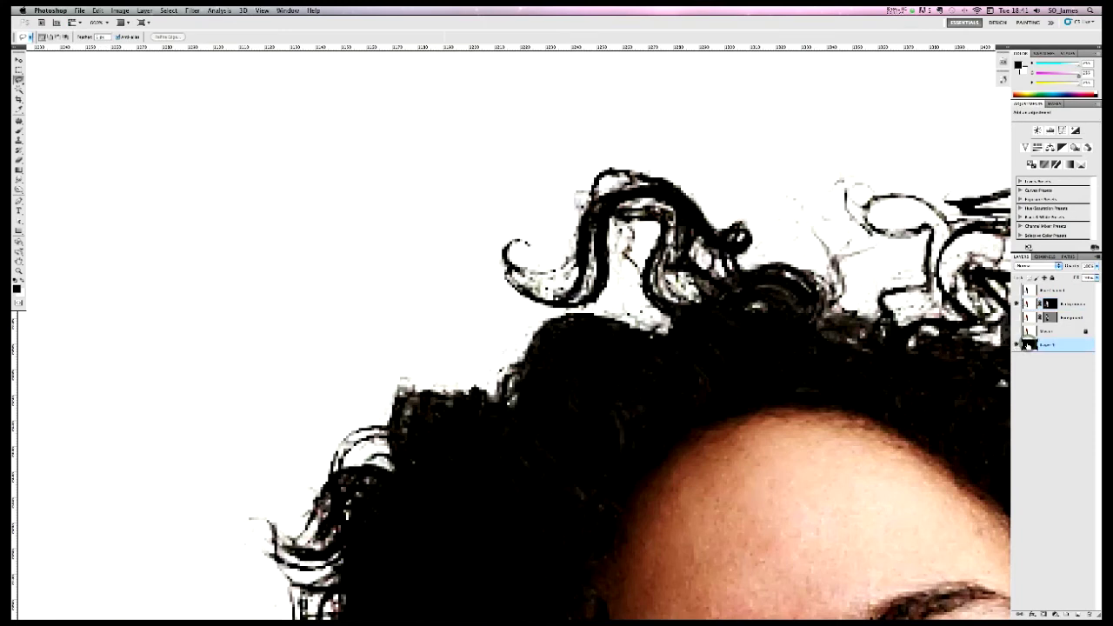
key(alt+BackSpace)
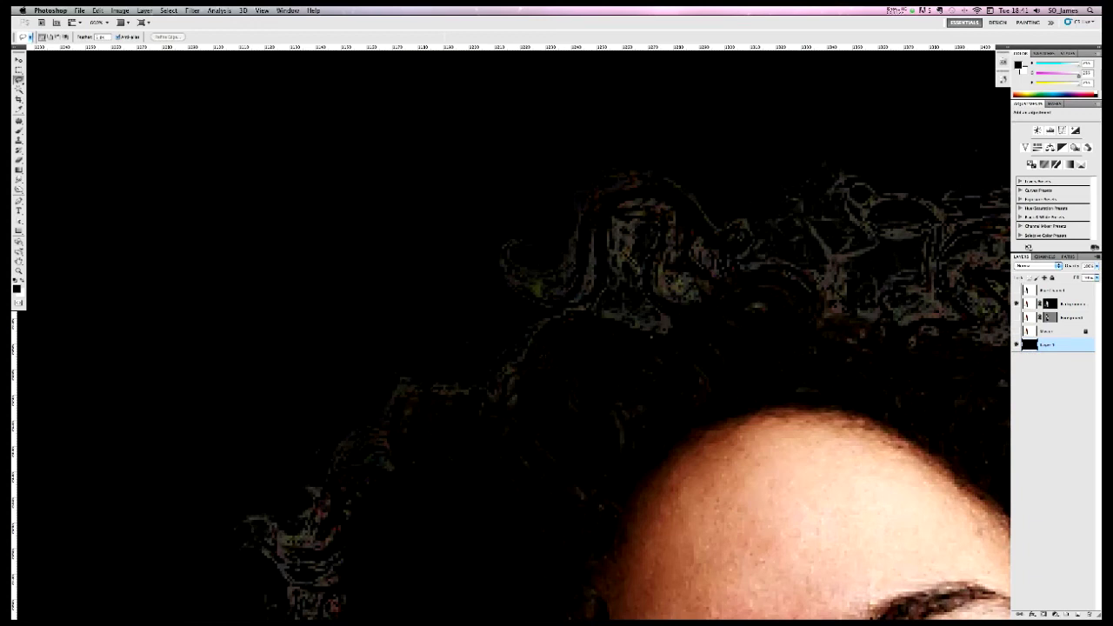
click(1032, 306)
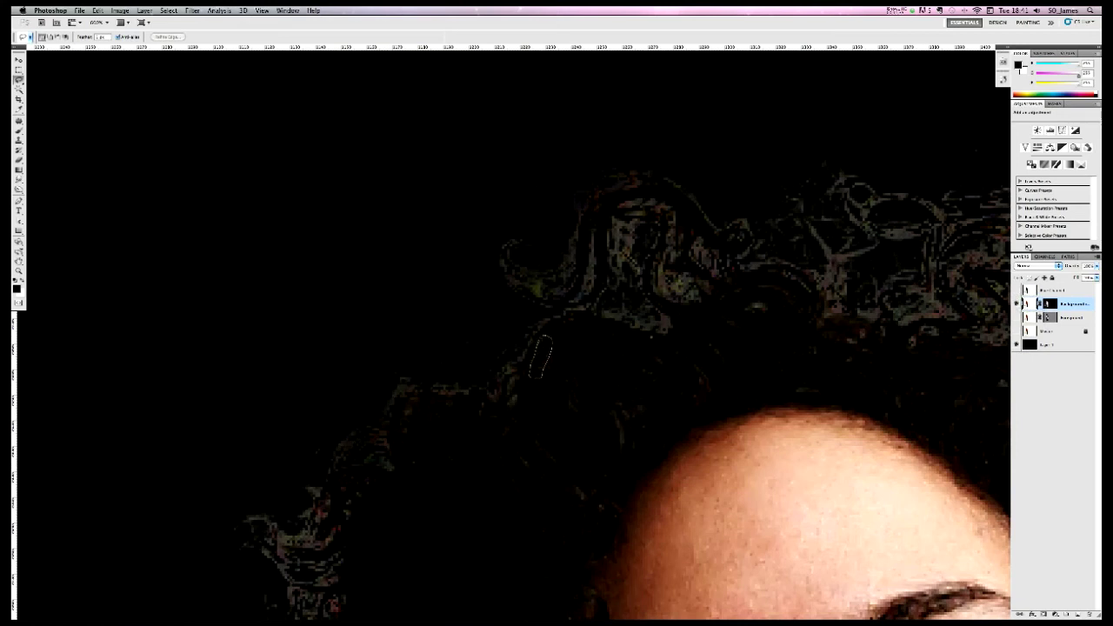
Lasso a narrow patch of solid dark hair below the upper-left curl and place it over the adjacent grey fringe
drag(546, 337, 543, 348)
key(v)
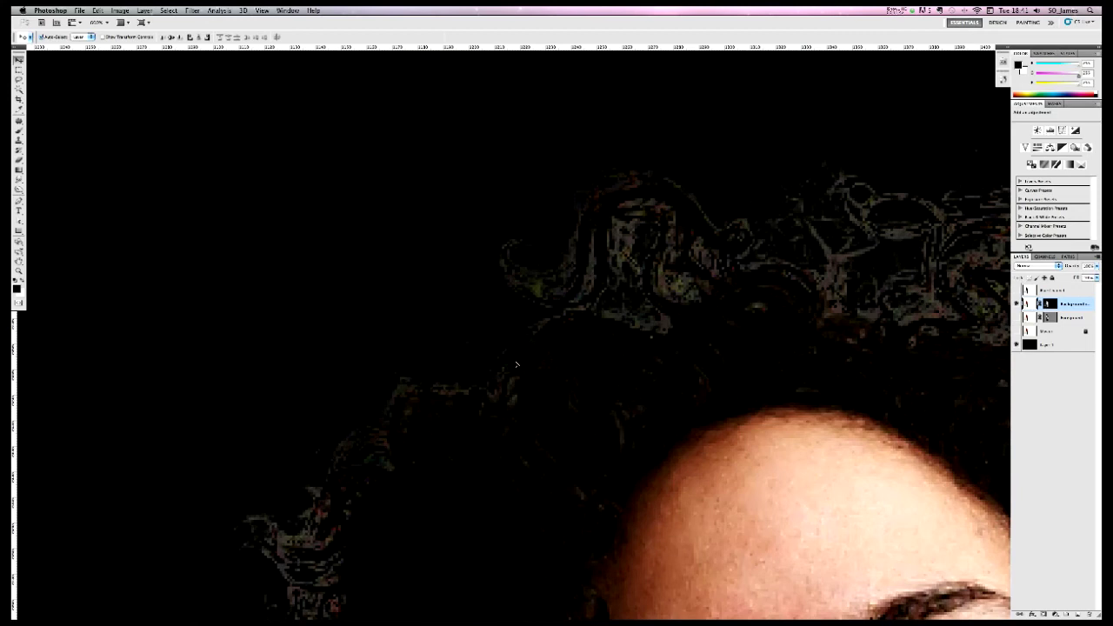
drag(516, 364, 521, 365)
drag(559, 353, 559, 359)
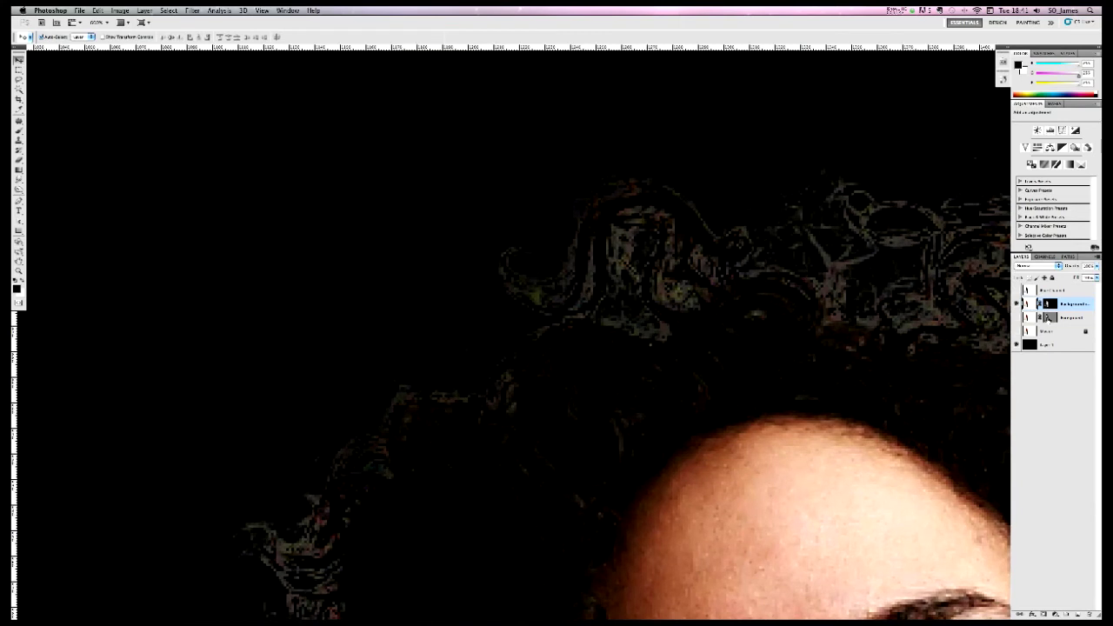
Cover the fringe directly beneath the upper-left curl with a lassoed strip of dark hair, and clear the selection
key(l)
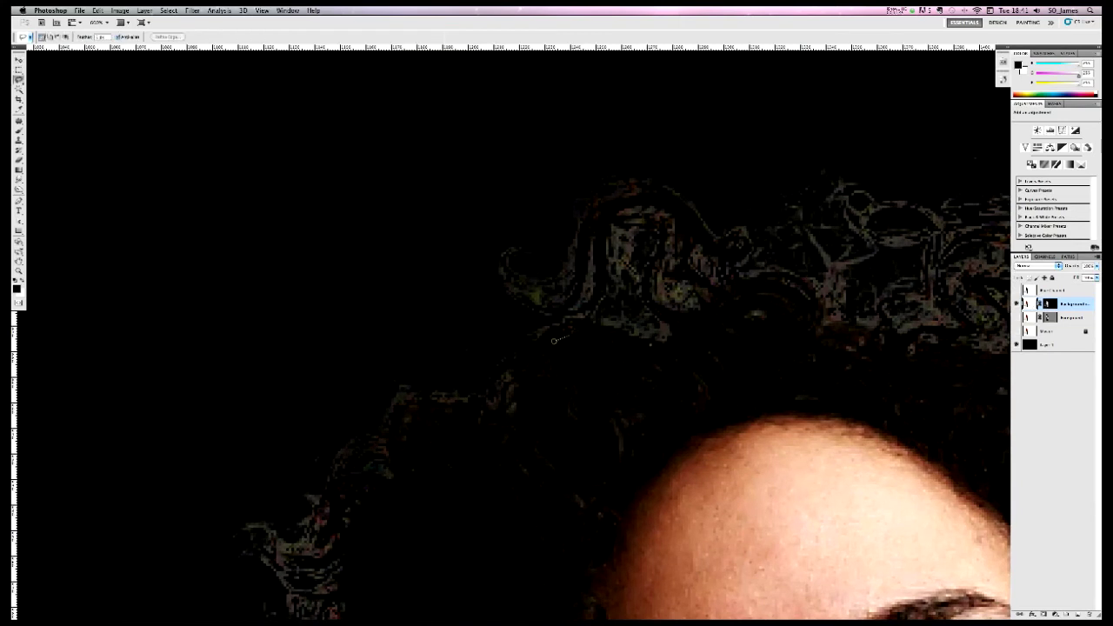
mouse_move(553, 341)
mouse_down()
mouse_move(564, 346)
mouse_move(547, 332)
mouse_move(601, 351)
mouse_up()
key(v)
key(super+d)
drag(581, 394, 630, 379)
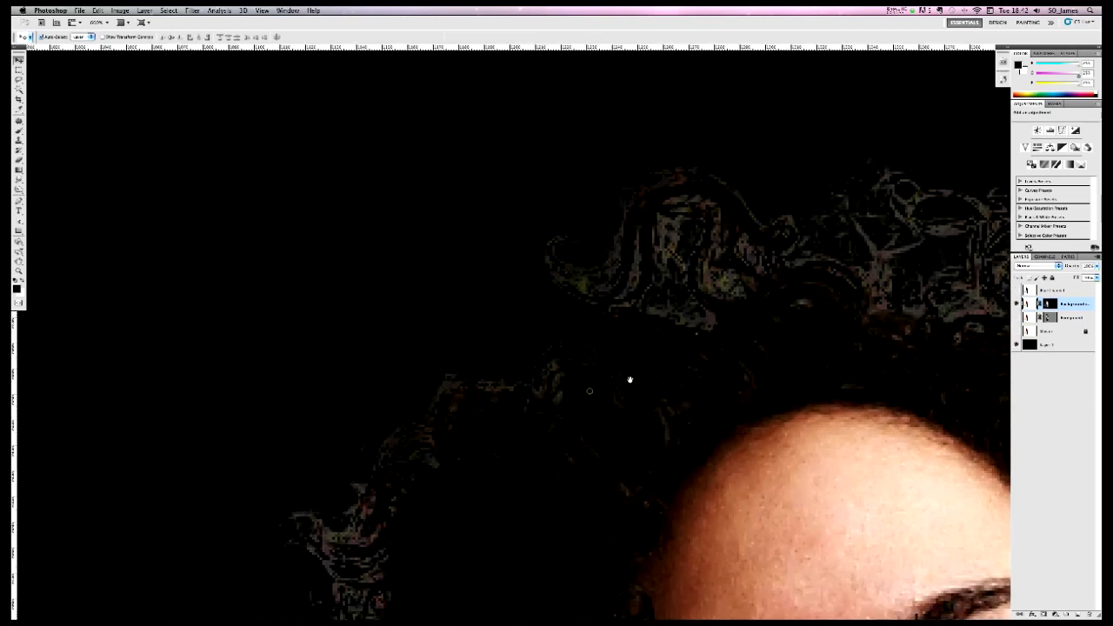
Cover the flat fringe on the hair's upper-left shoulder with a lassoed patch of dark hair
key(l)
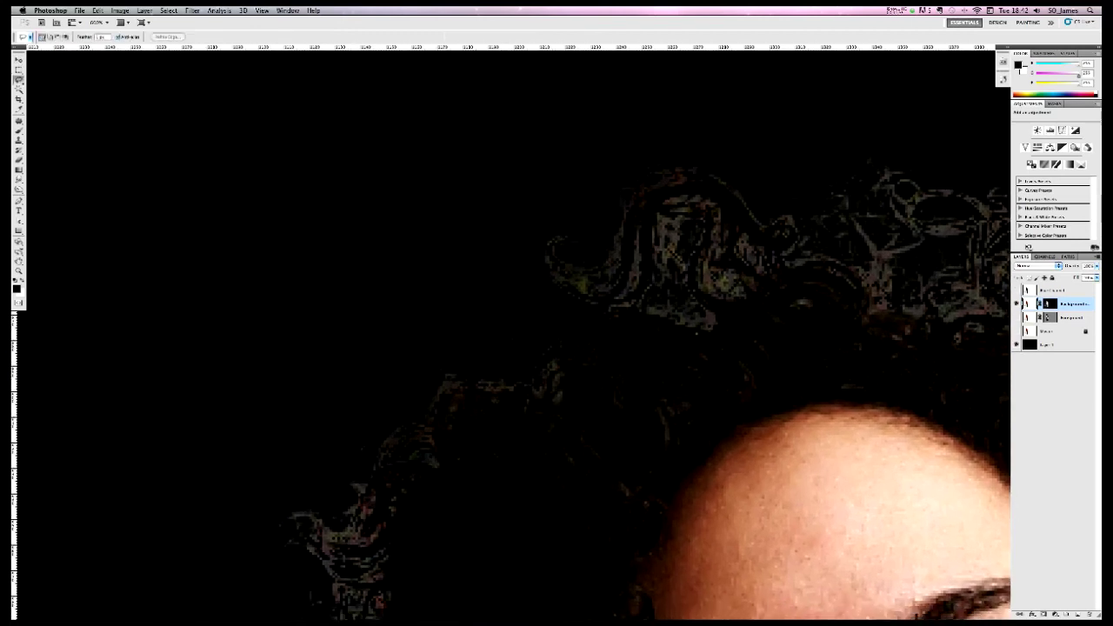
drag(484, 406, 516, 417)
key(v)
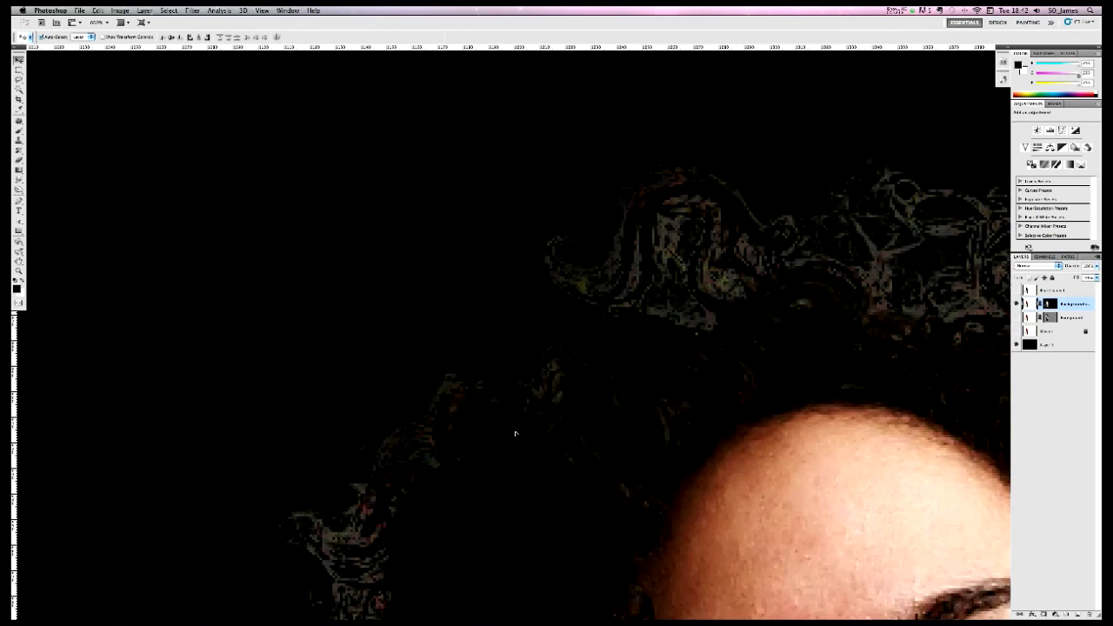
scroll(539, 380, up, 1)
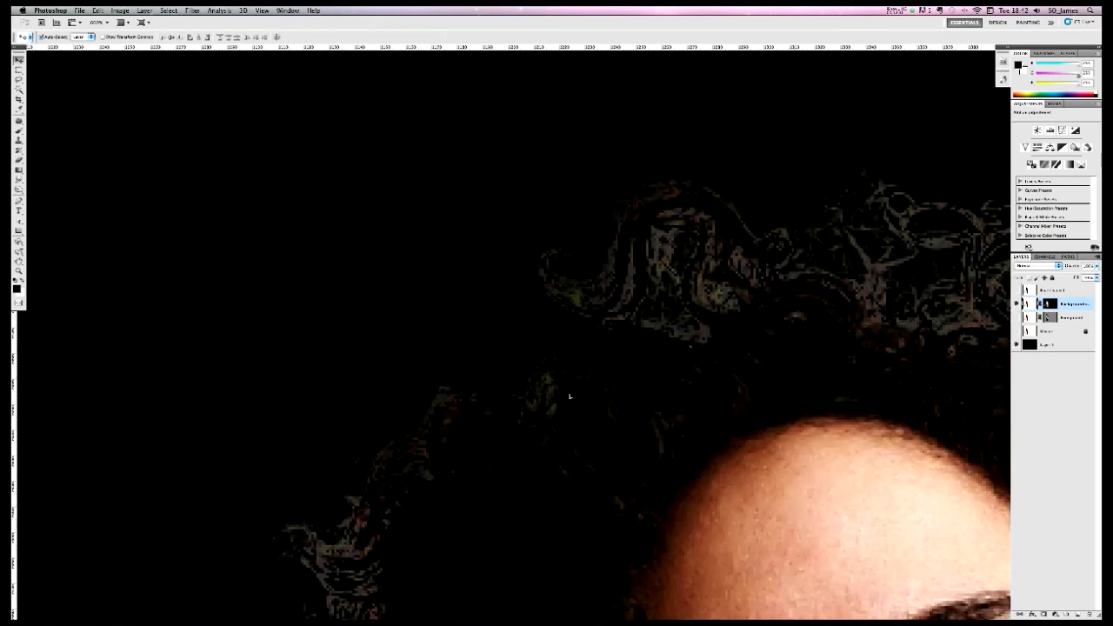
Lasso a thin upright sliver of dark hair and place it over the fringe between the shoulder and the upper-left curl
key(l)
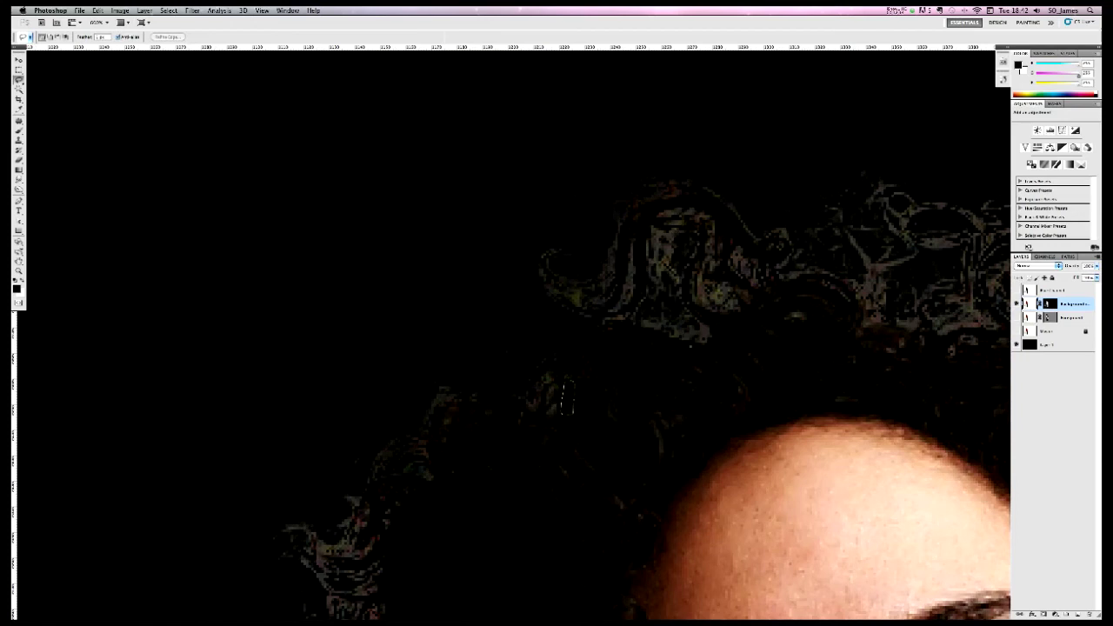
drag(565, 383, 567, 388)
key(v)
drag(568, 402, 568, 402)
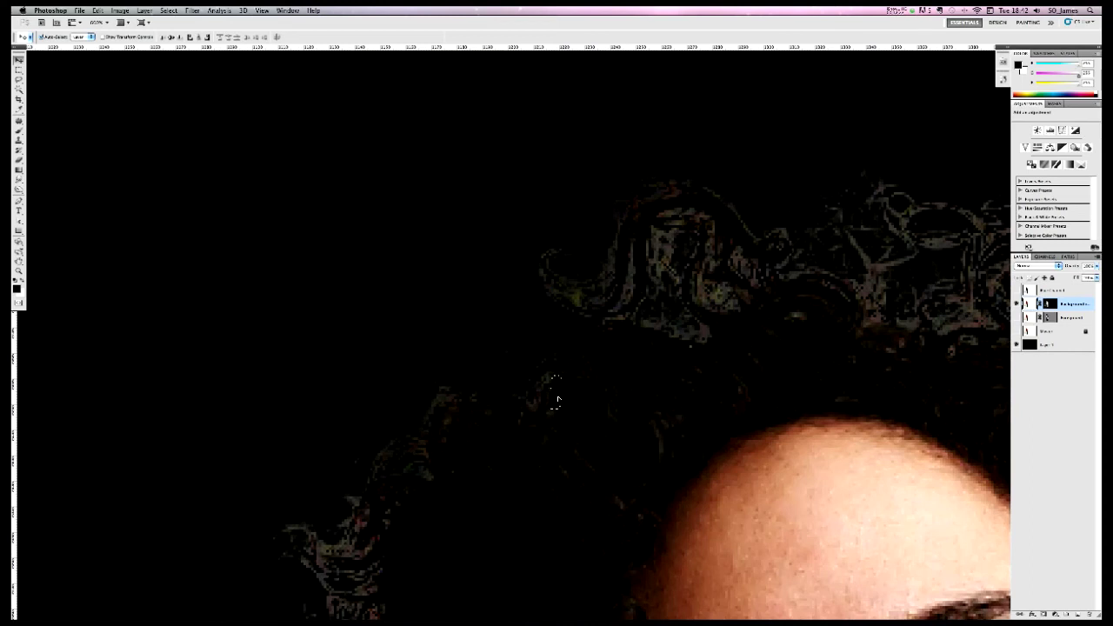
drag(566, 388, 584, 400)
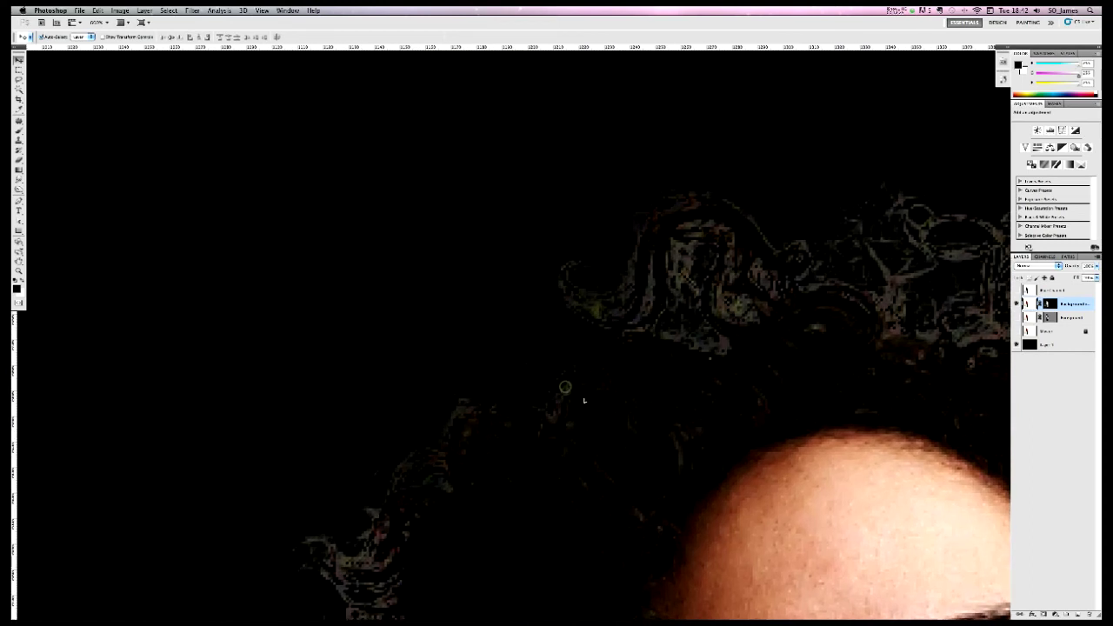
Cover the remaining fringe below the upper-left curl with a small rounded patch of dark hair, and clear the selection
key(l)
drag(629, 370, 618, 389)
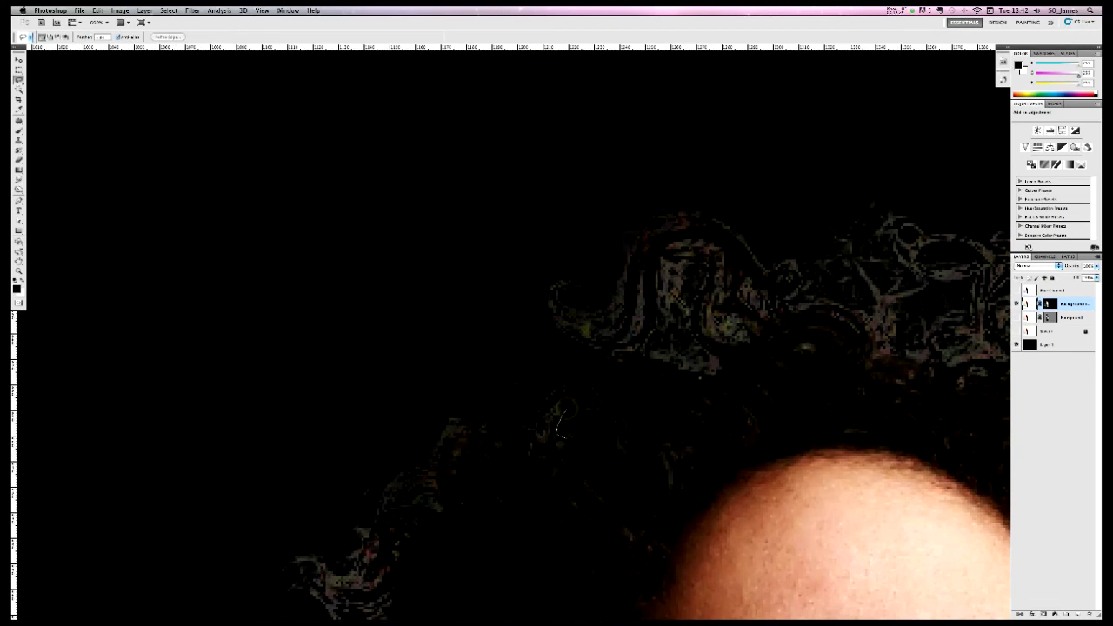
key(v)
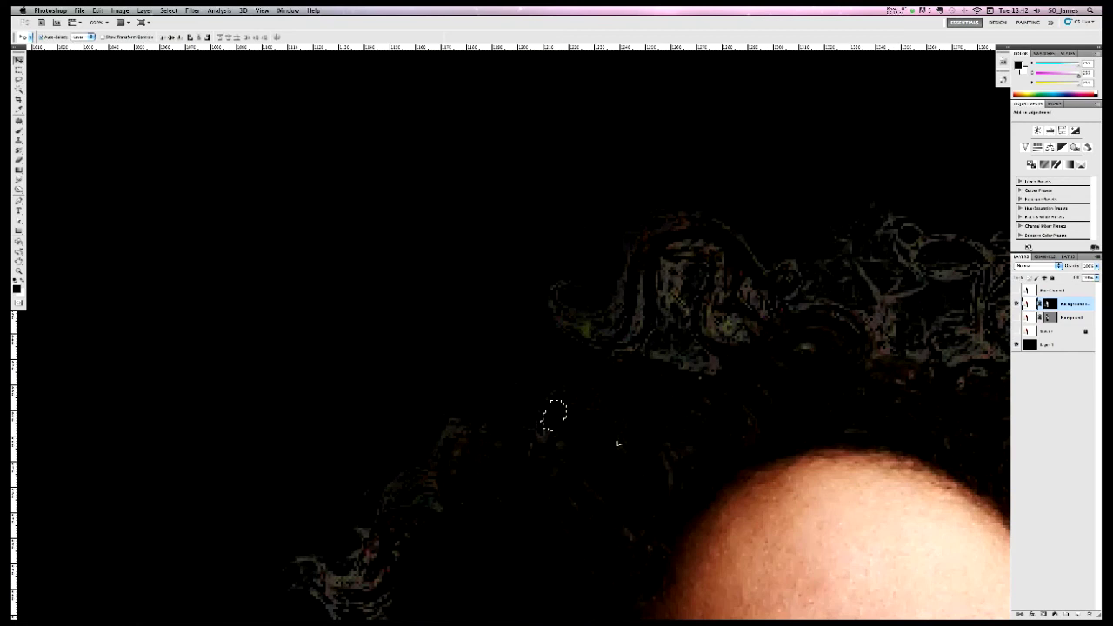
key(super+d)
drag(577, 415, 608, 436)
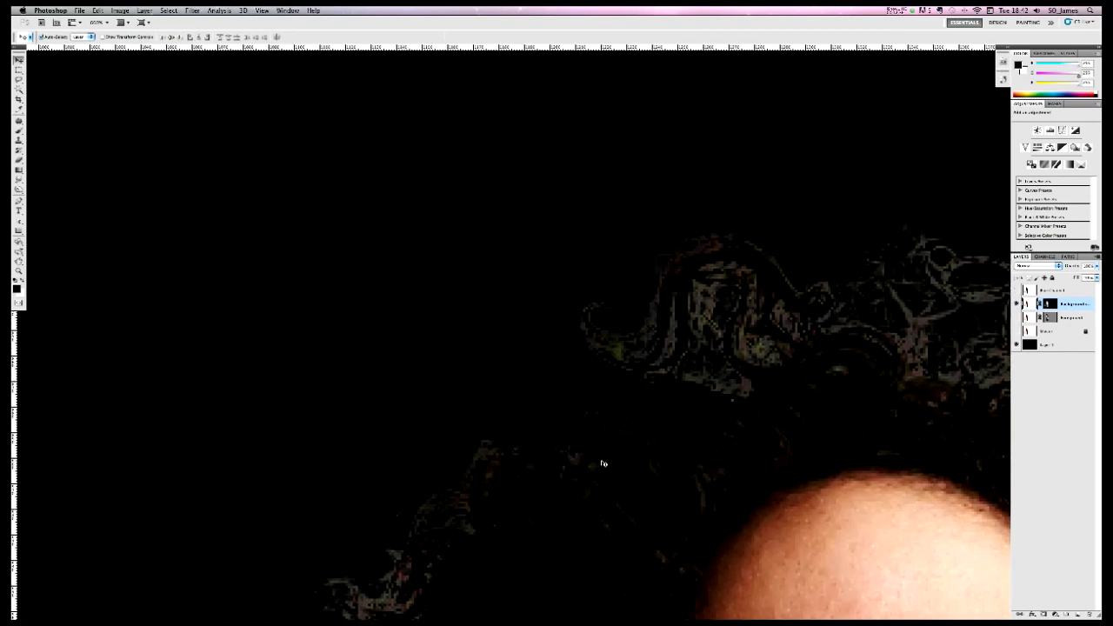
Cover the leftover specks between the hair's upper-left shoulder and the forehead with a small lassoed patch of dark hair
key(l)
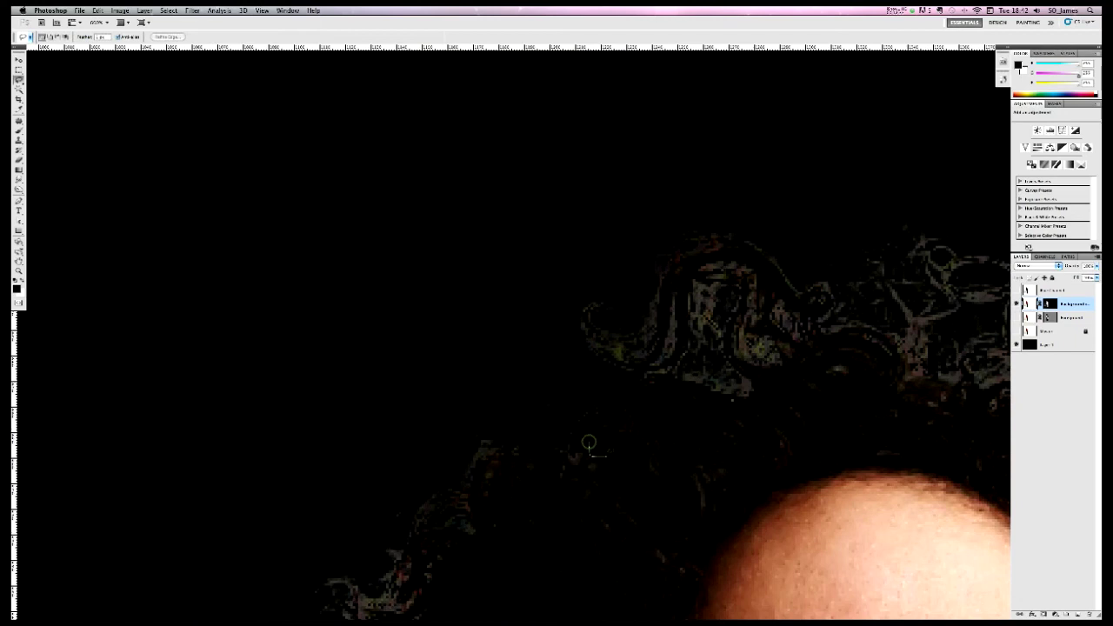
key(v)
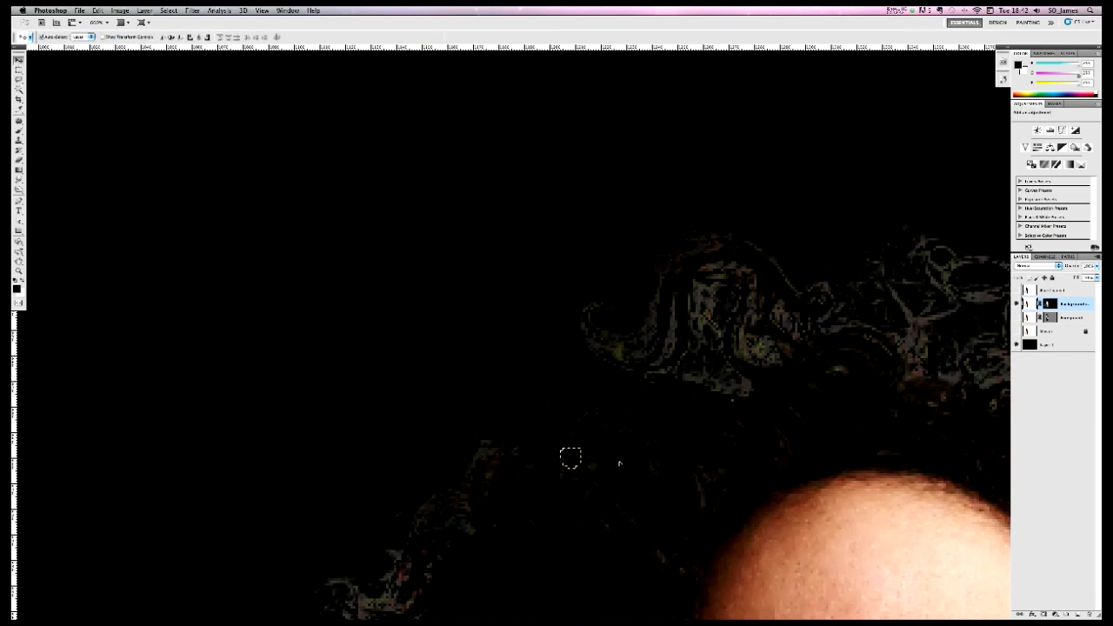
Display the cutout layer's mask on its own and ready the Brush at a smaller size
key(z)
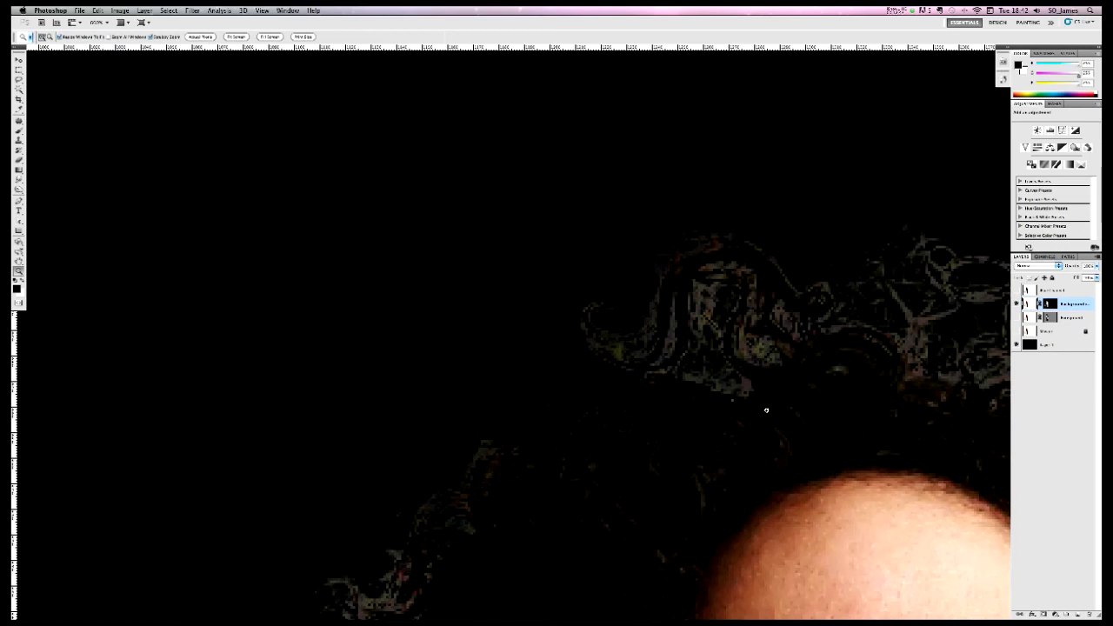
drag(766, 409, 623, 415)
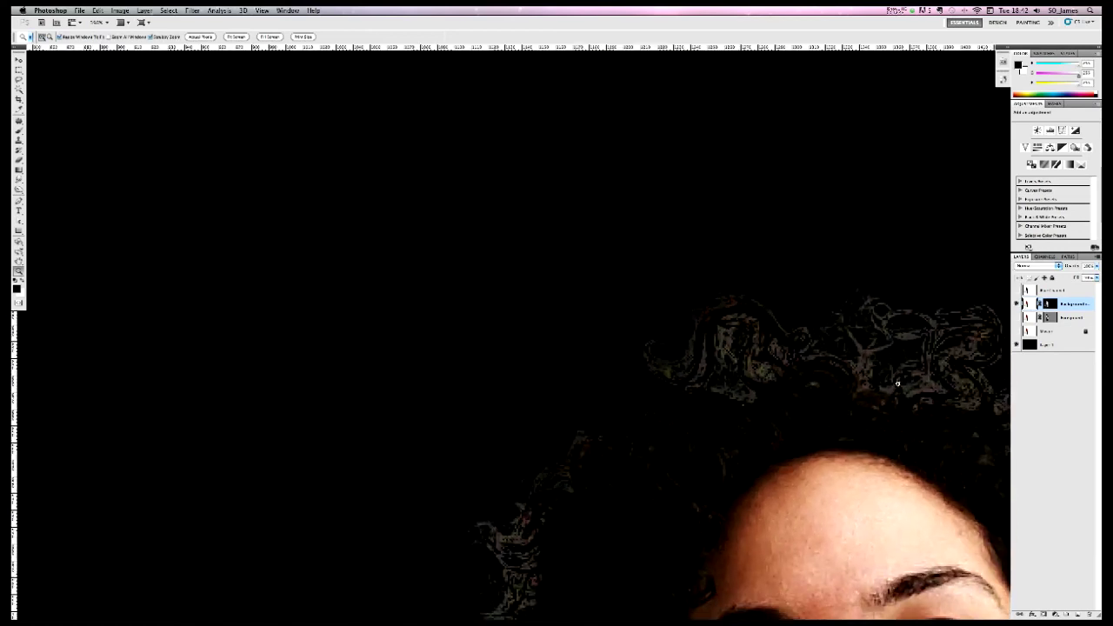
drag(898, 383, 834, 415)
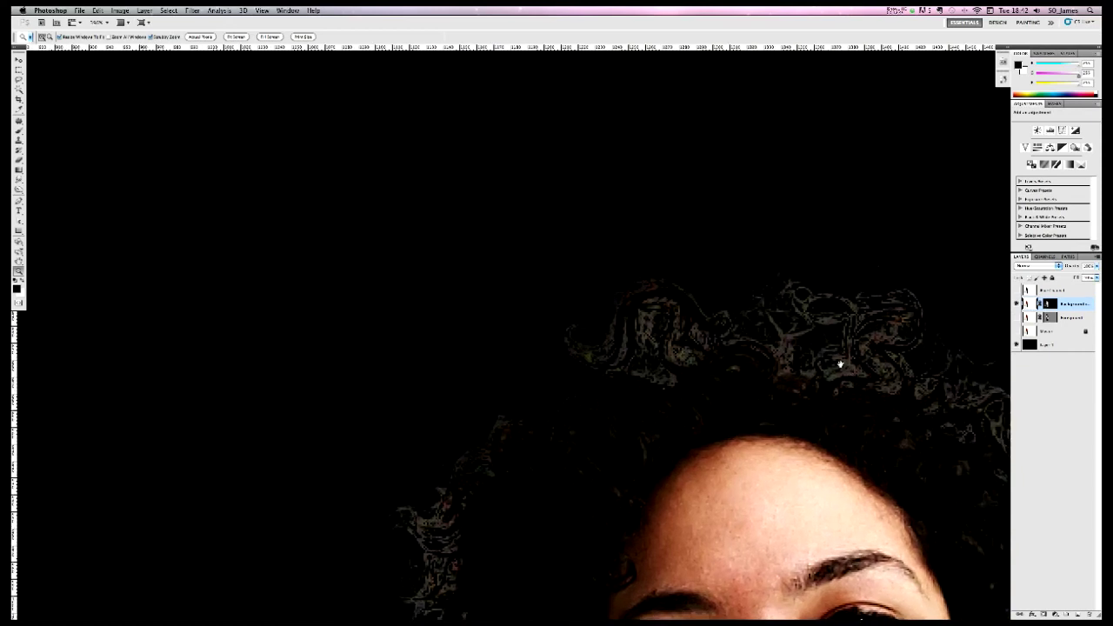
drag(841, 364, 817, 355)
drag(905, 398, 793, 330)
drag(547, 258, 702, 289)
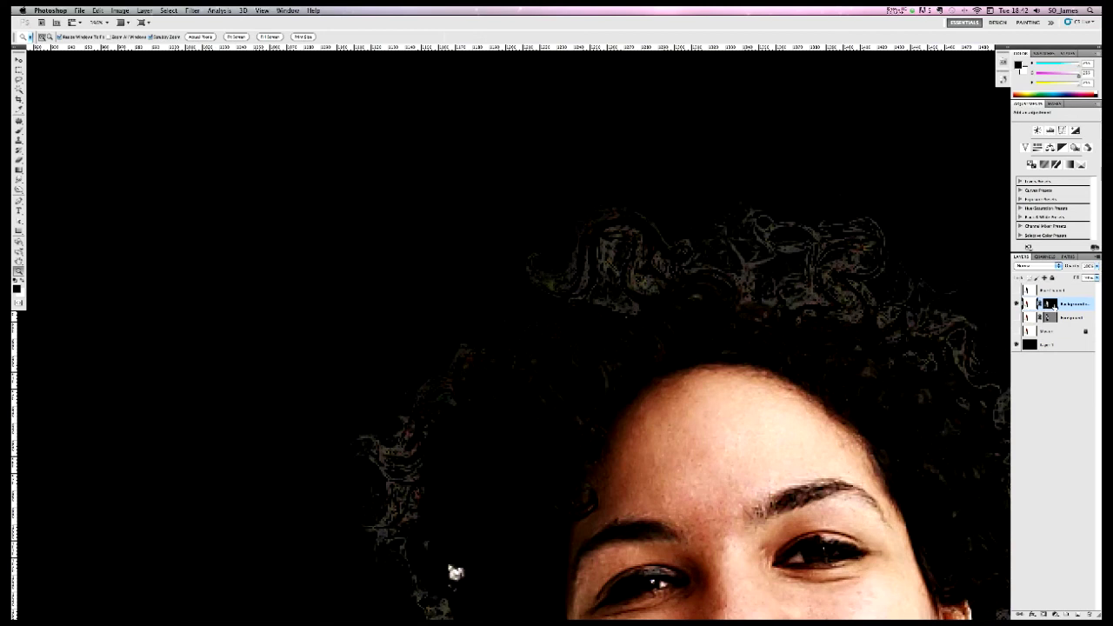
alt+click(1051, 305)
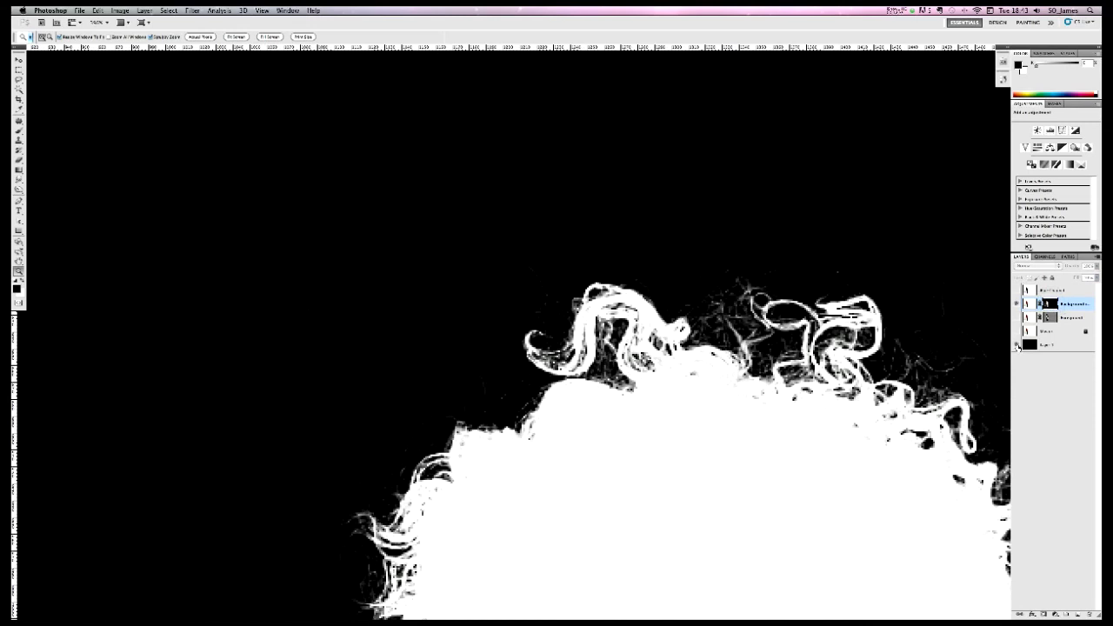
key(b)
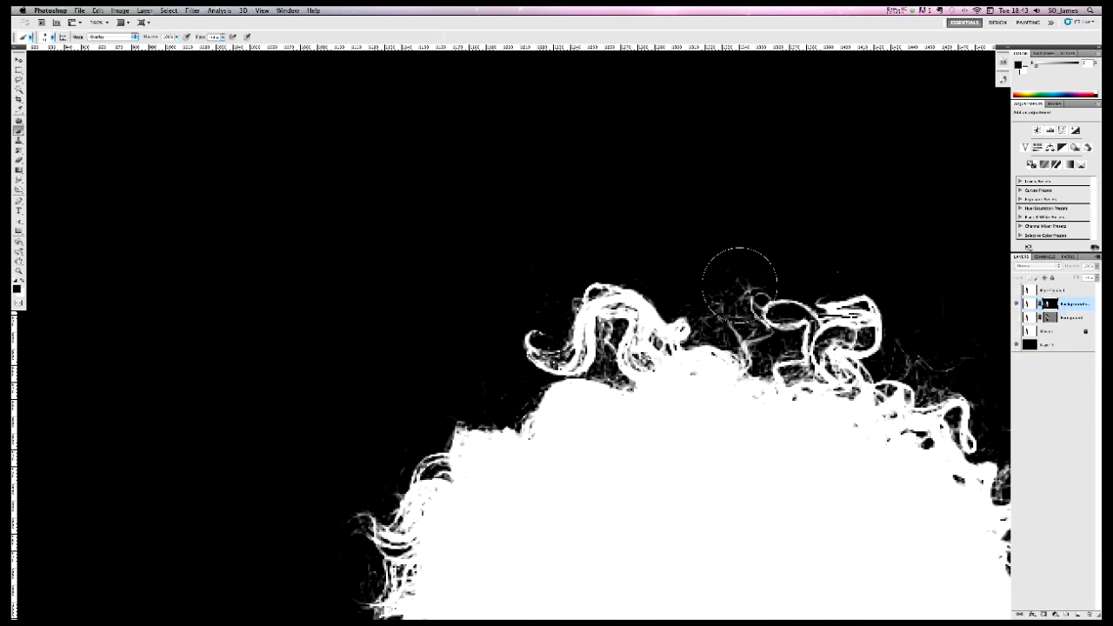
key([)
Examine the mask around the whole hair outline for grey haze and stray wisps
key(space)
drag(783, 237, 642, 262)
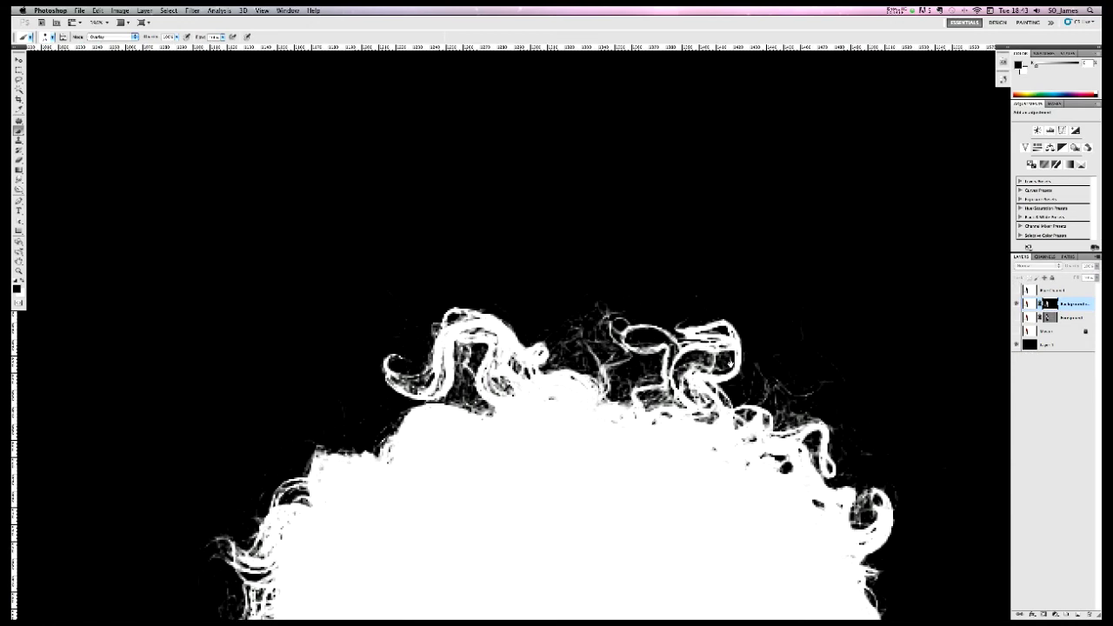
scroll(783, 365, down, 1)
scroll(818, 366, down, 4)
scroll(818, 365, right, 3)
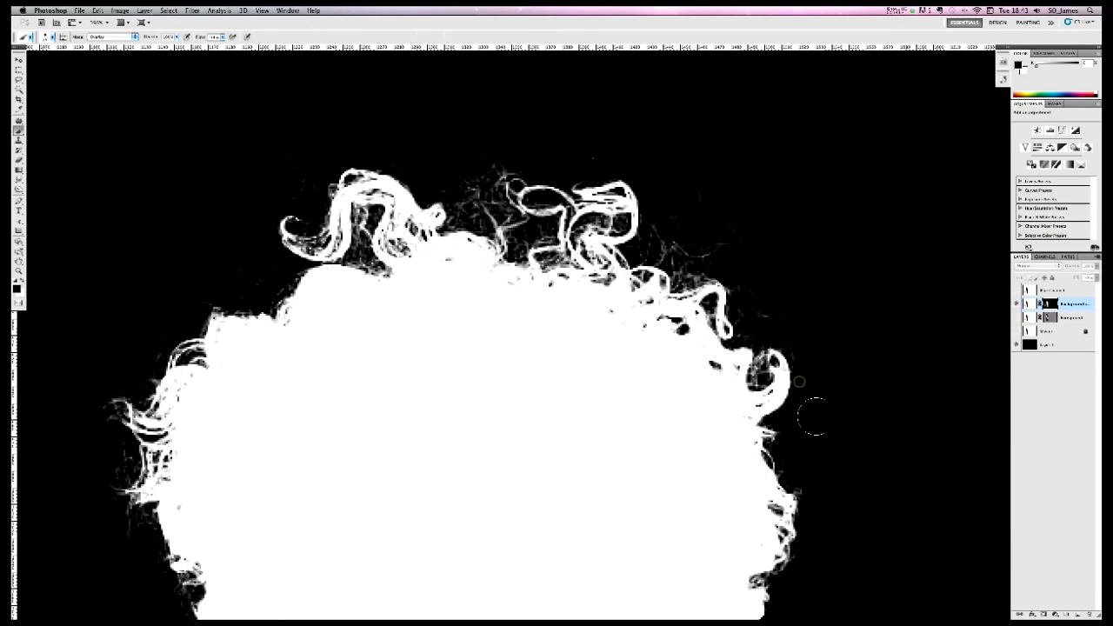
scroll(416, 178, left, 6)
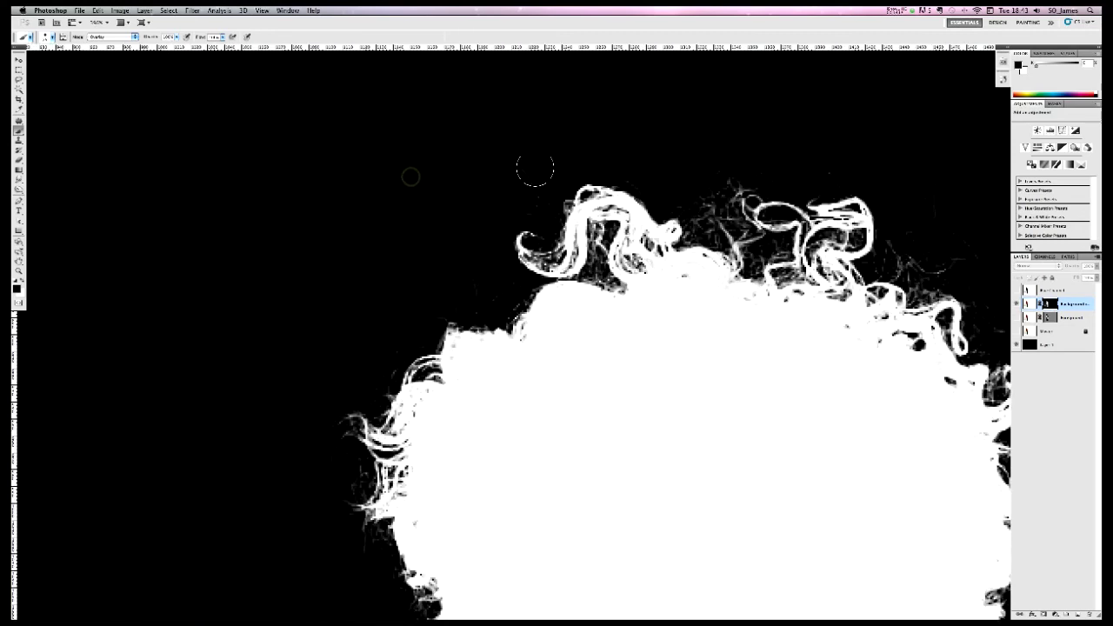
scroll(349, 513, down, 5)
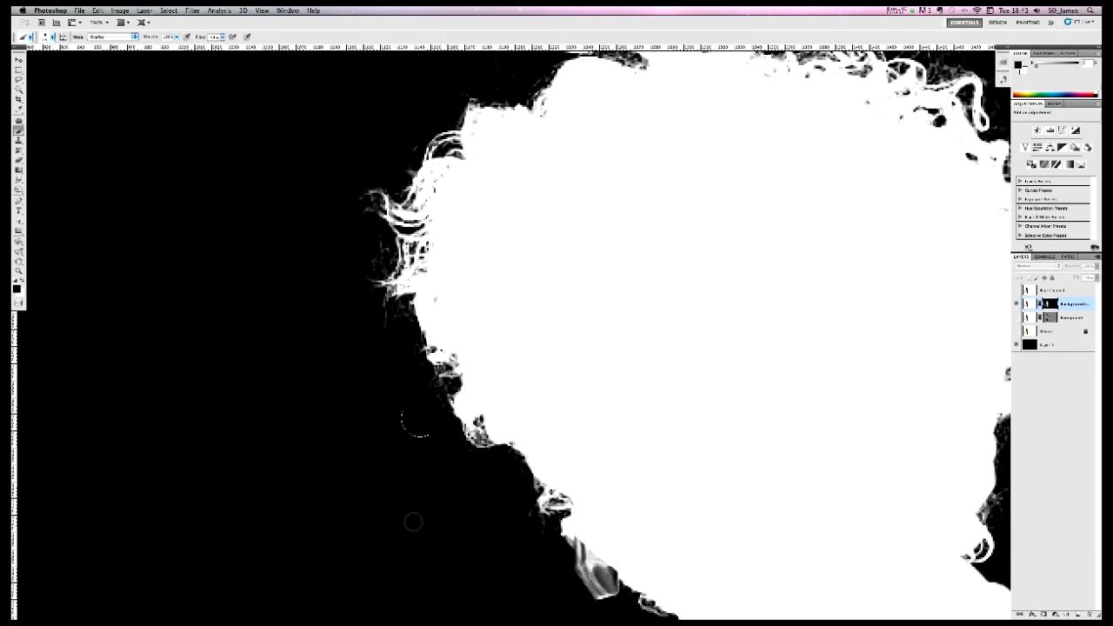
scroll(420, 151, up, 5)
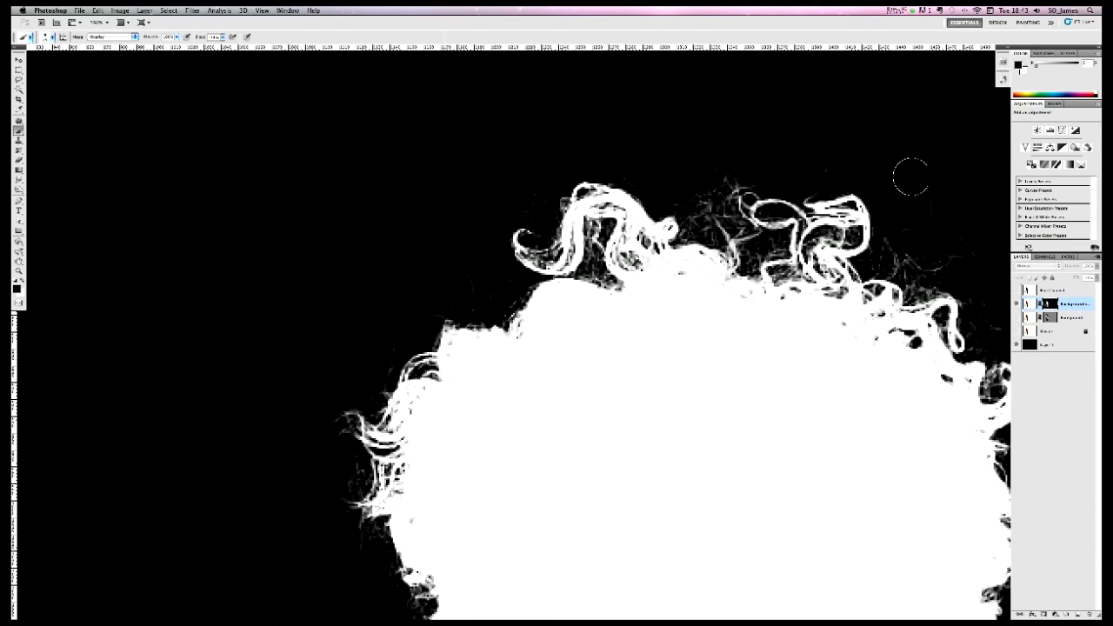
scroll(911, 177, right, 5)
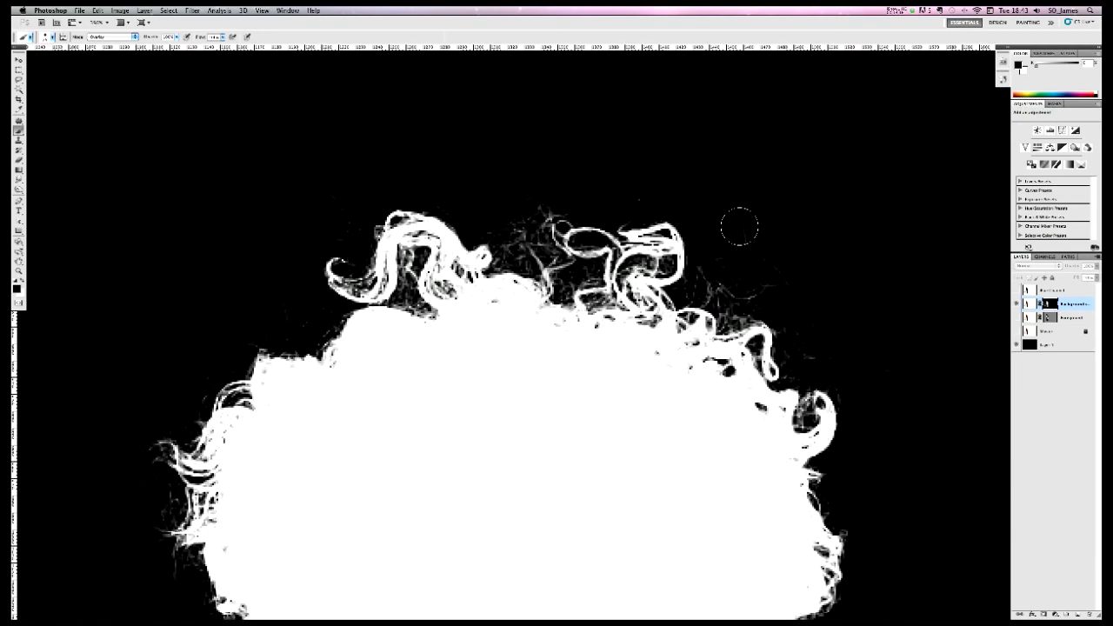
scroll(823, 230, right, 2)
scroll(824, 229, up, 2)
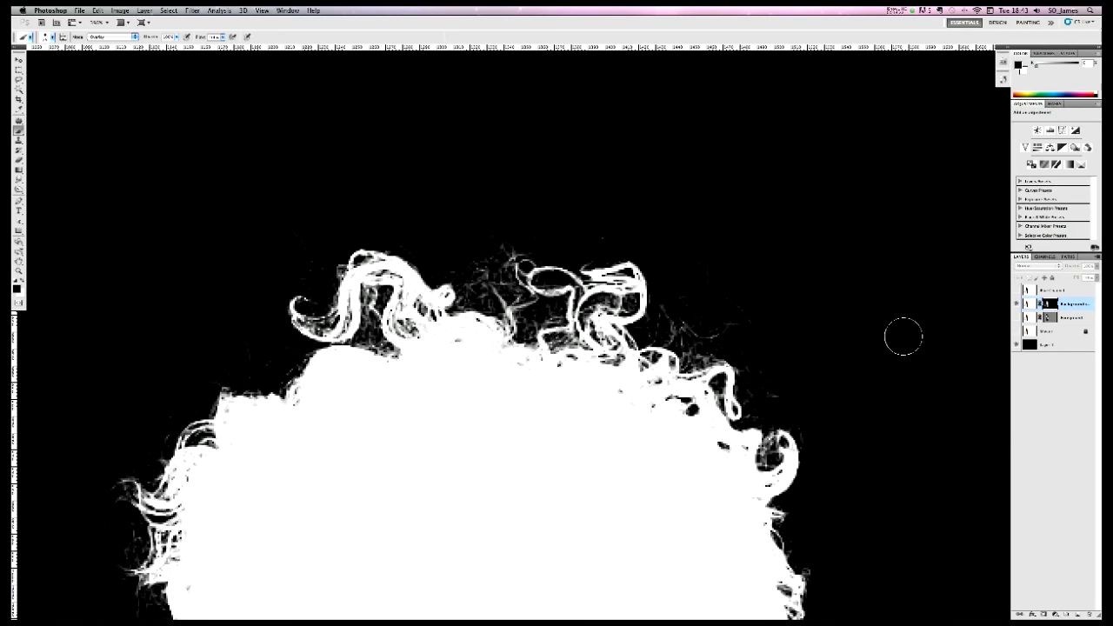
Raise the brush hardness and paint black on the mask over the stray wisps beside the upper-right curl
click(53, 38)
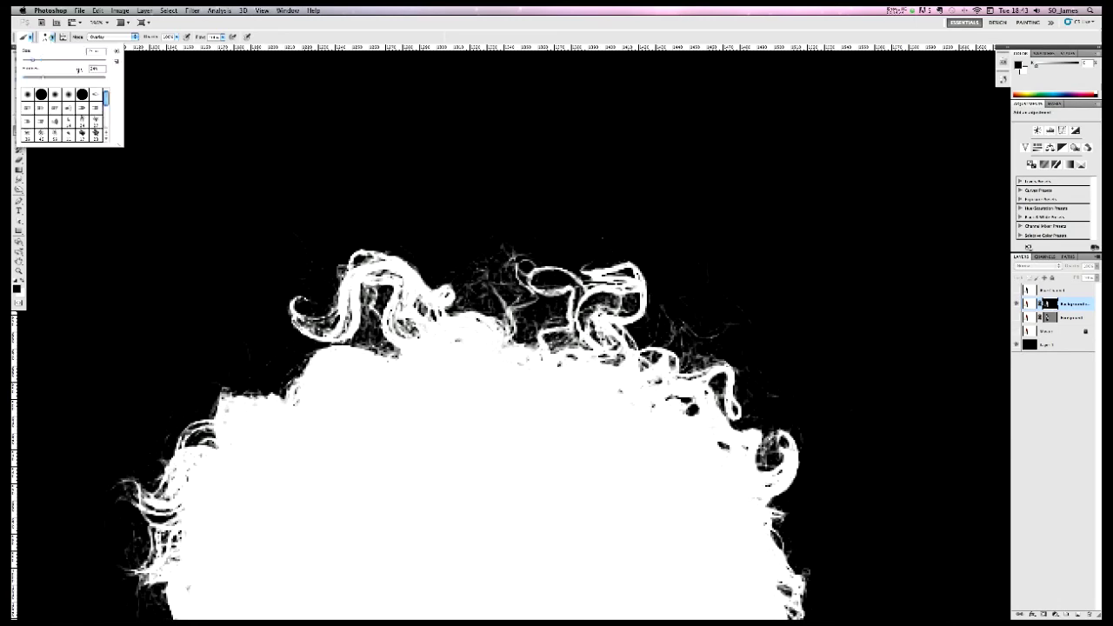
drag(79, 76, 97, 78)
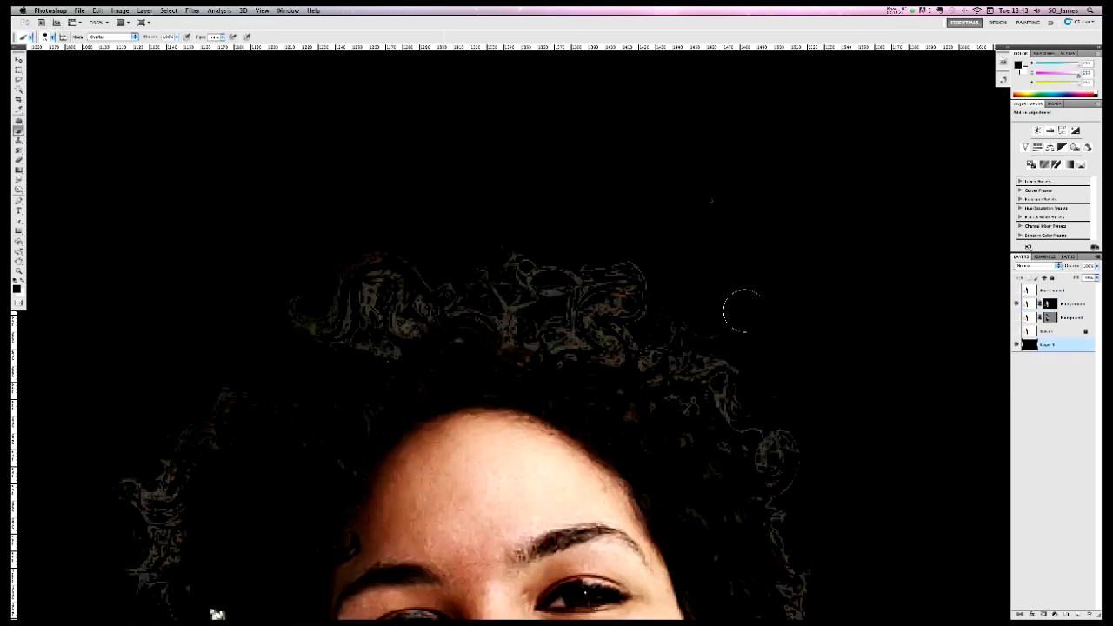
alt+click(1051, 304)
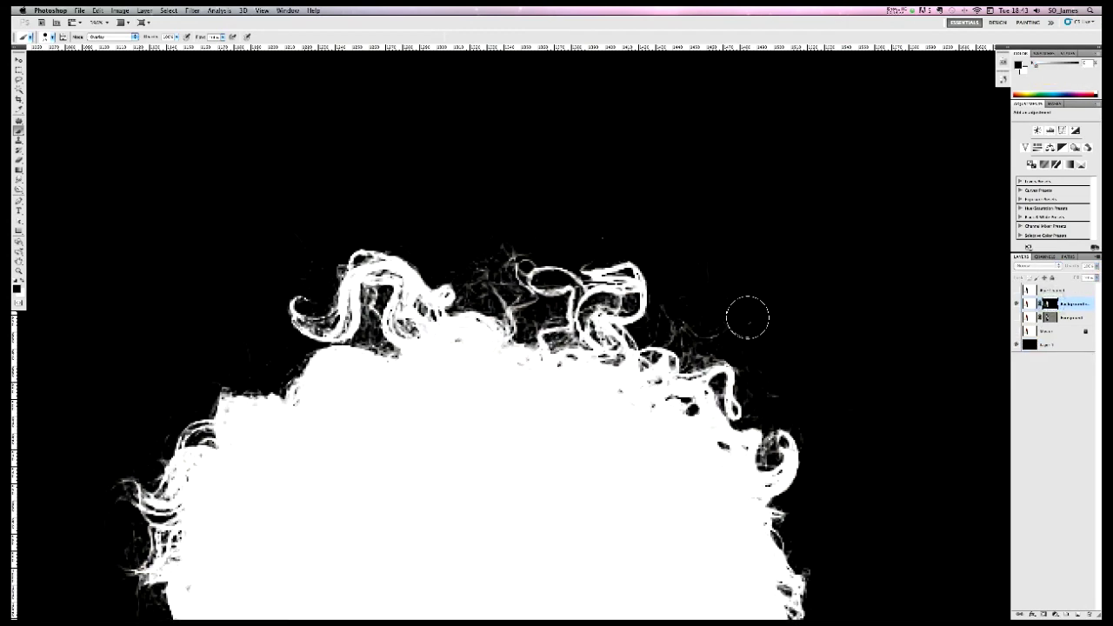
mouse_move(749, 322)
mouse_down()
mouse_move(711, 263)
mouse_move(721, 326)
mouse_move(698, 316)
mouse_move(698, 326)
mouse_move(690, 309)
mouse_move(681, 322)
mouse_move(673, 307)
mouse_move(697, 320)
mouse_move(740, 318)
mouse_move(777, 374)
mouse_move(797, 376)
mouse_move(715, 278)
mouse_move(719, 301)
mouse_move(707, 294)
mouse_move(715, 341)
mouse_up()
Paint black on the mask over the grey haze outside the hair's upper-left shoulder and side curls
drag(668, 154, 741, 165)
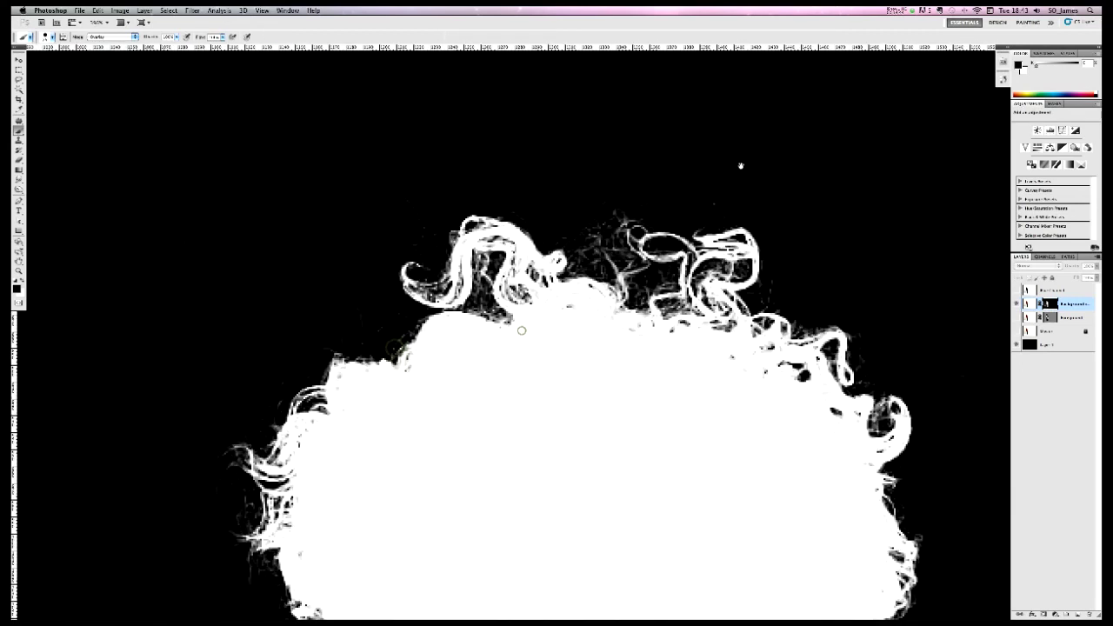
click(368, 322)
drag(375, 326, 390, 311)
click(348, 310)
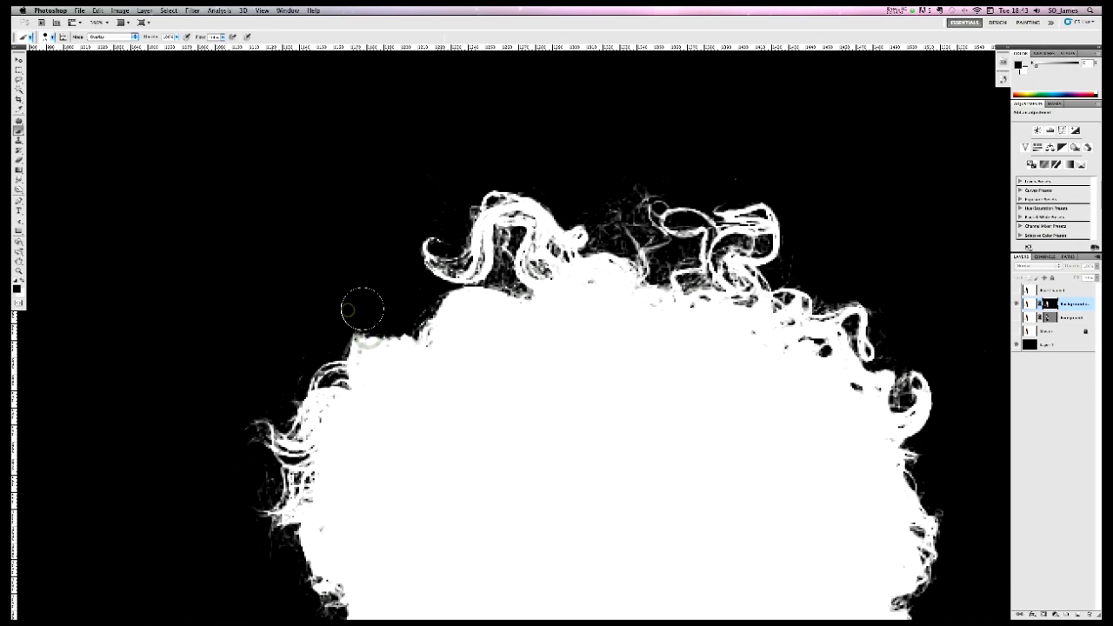
click(362, 309)
click(319, 321)
click(283, 373)
Clean the grey fringe from the mask in the notch between the hair's shoulder and the upper-left curl, using a smaller brush
drag(304, 228, 374, 314)
key(super+r)
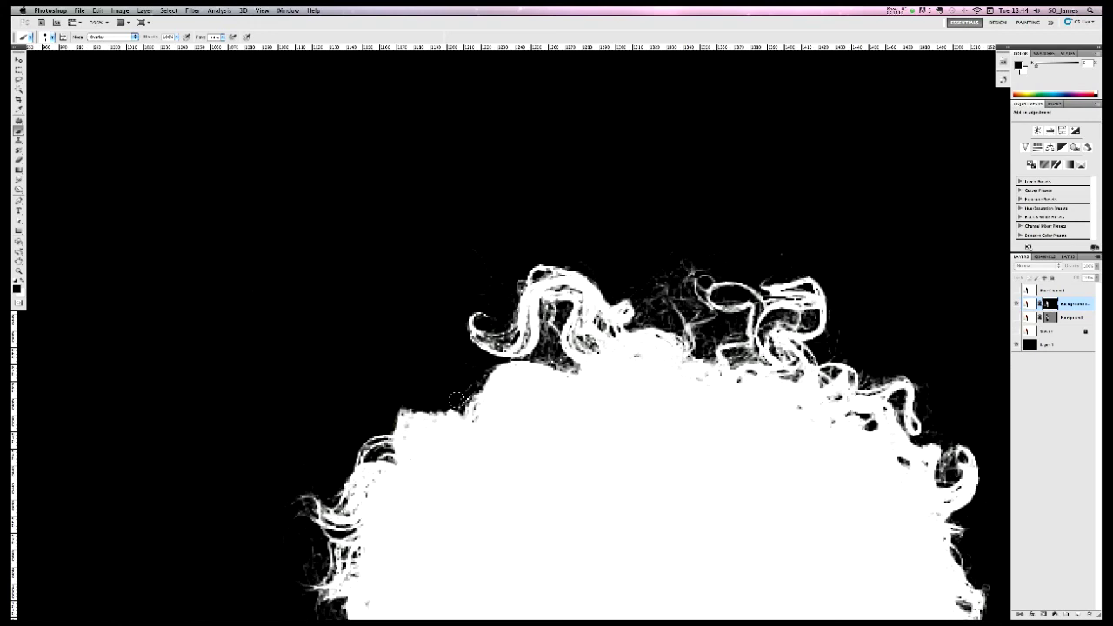
drag(472, 377, 484, 374)
Paint out the grey haze inside the upper-left curl's loop on the mask
key(super+plus)
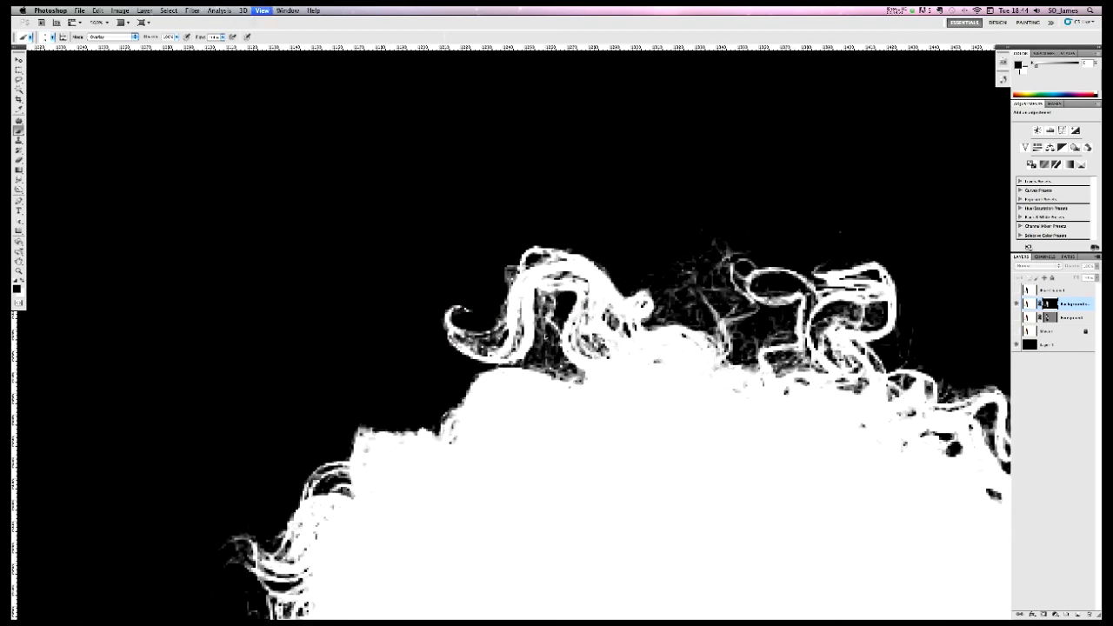
mouse_move(571, 306)
mouse_down()
mouse_move(549, 360)
mouse_move(579, 392)
mouse_move(513, 379)
mouse_move(539, 362)
mouse_up()
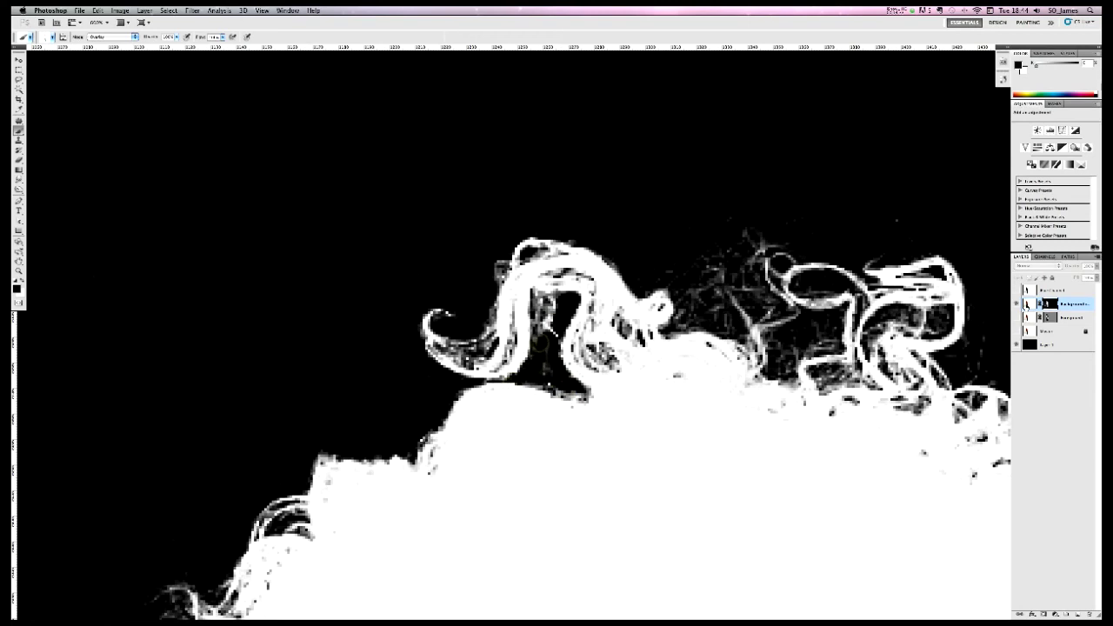
Return to the image view and invert the black backdrop layer to white
click(1037, 303)
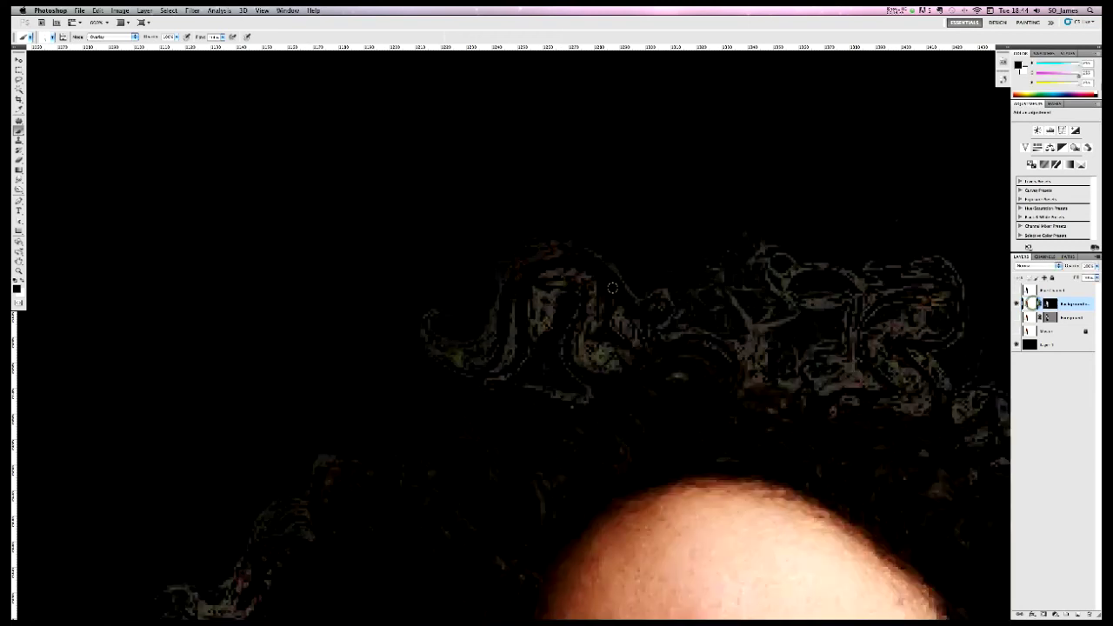
click(1031, 345)
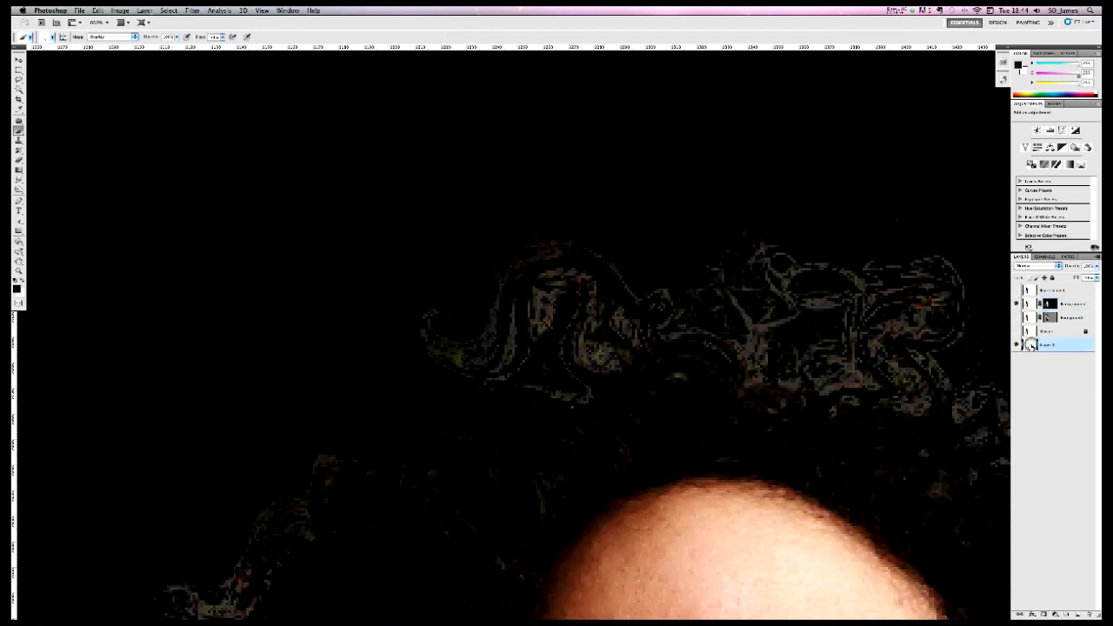
key(super+i)
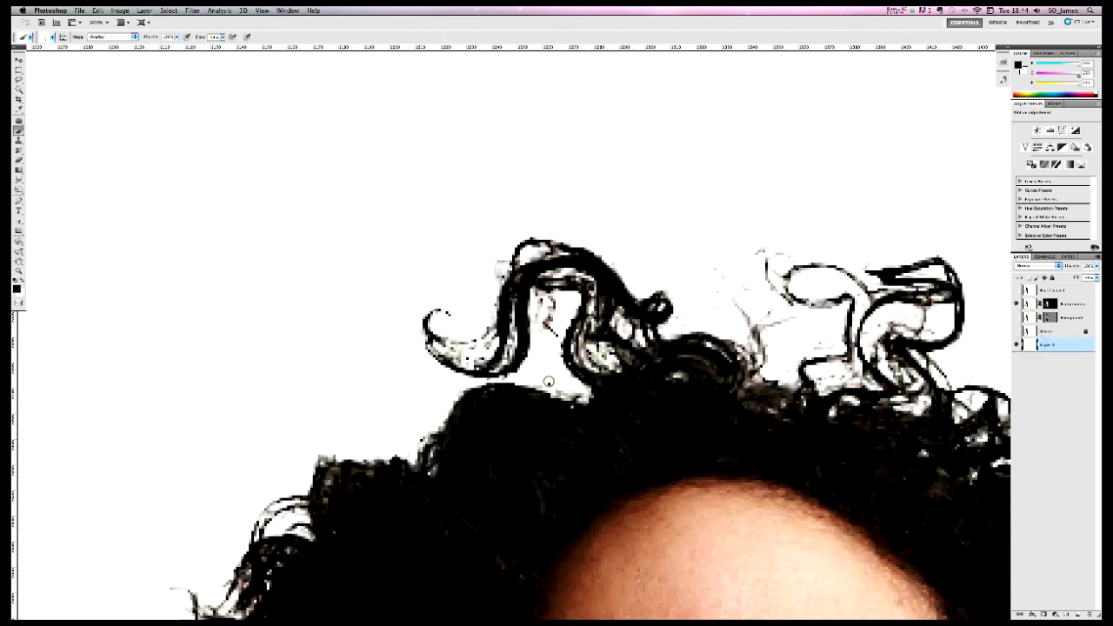
Select the cutout layer's mask and brush over the stray strands inside the upper-left curl's loop against the white backdrop
click(1052, 305)
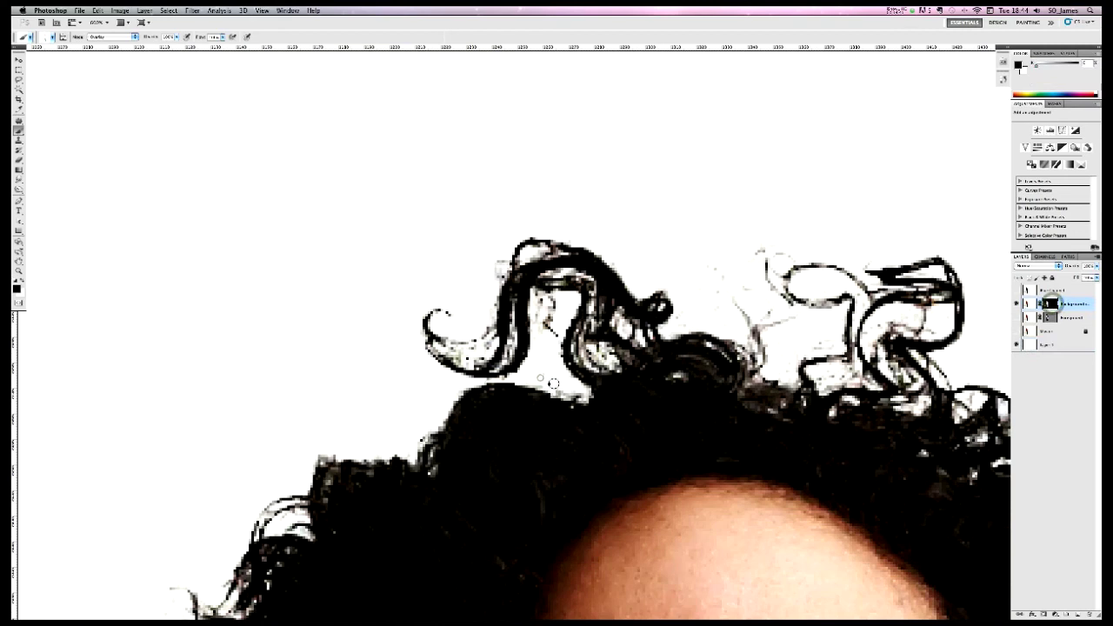
key(n)
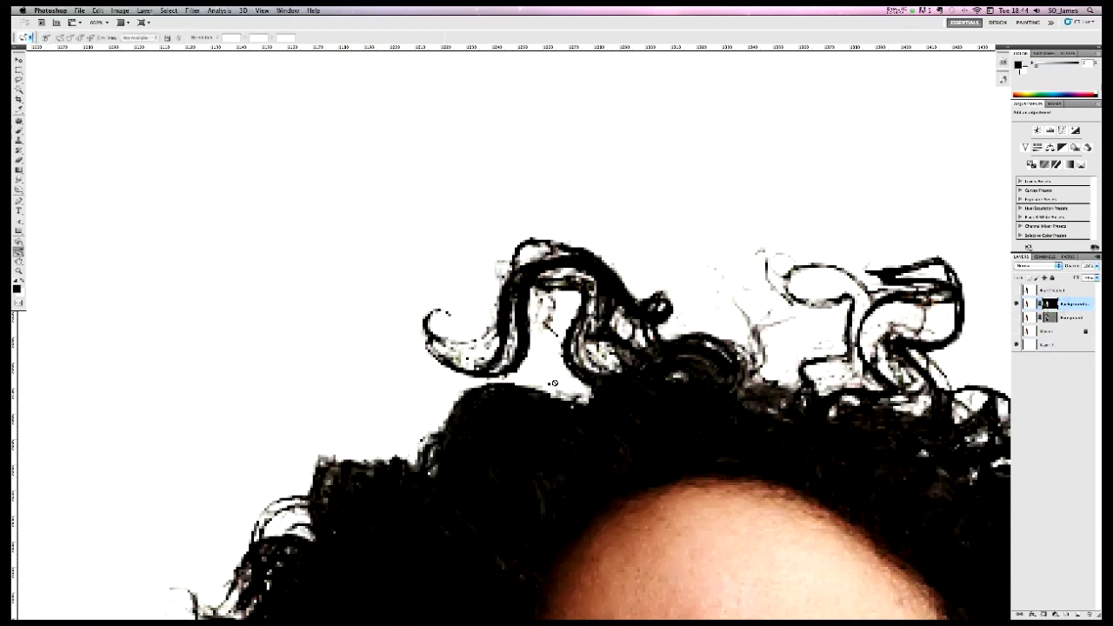
key(b)
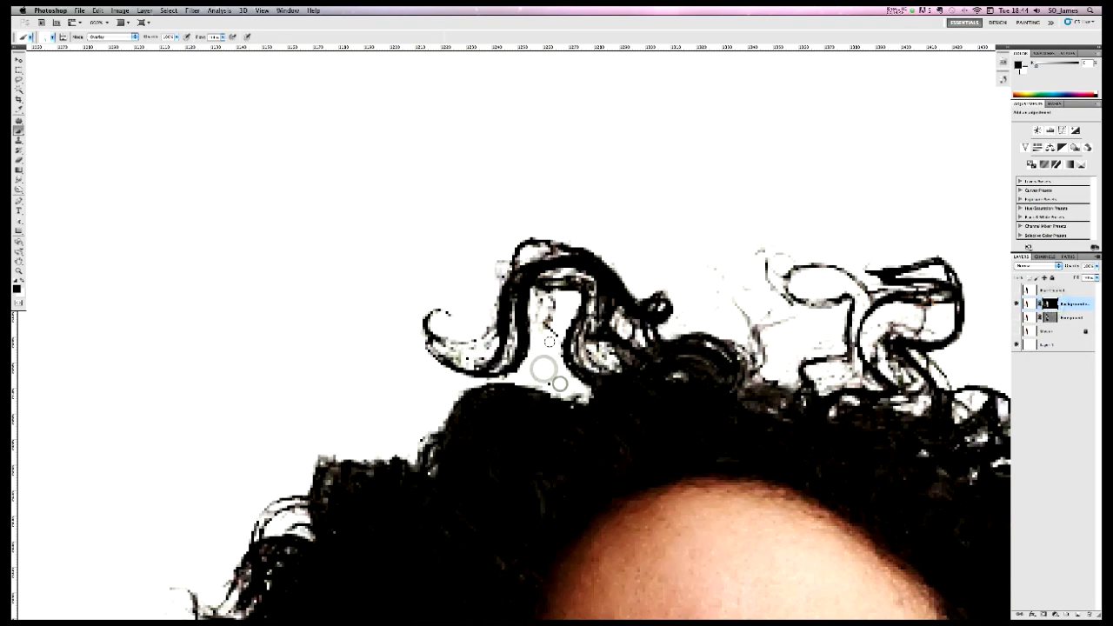
click(549, 340)
click(552, 336)
Set the brush blending mode to Normal and erase the remaining specks inside the upper-left curl's loop on the mask
alt+click(1051, 304)
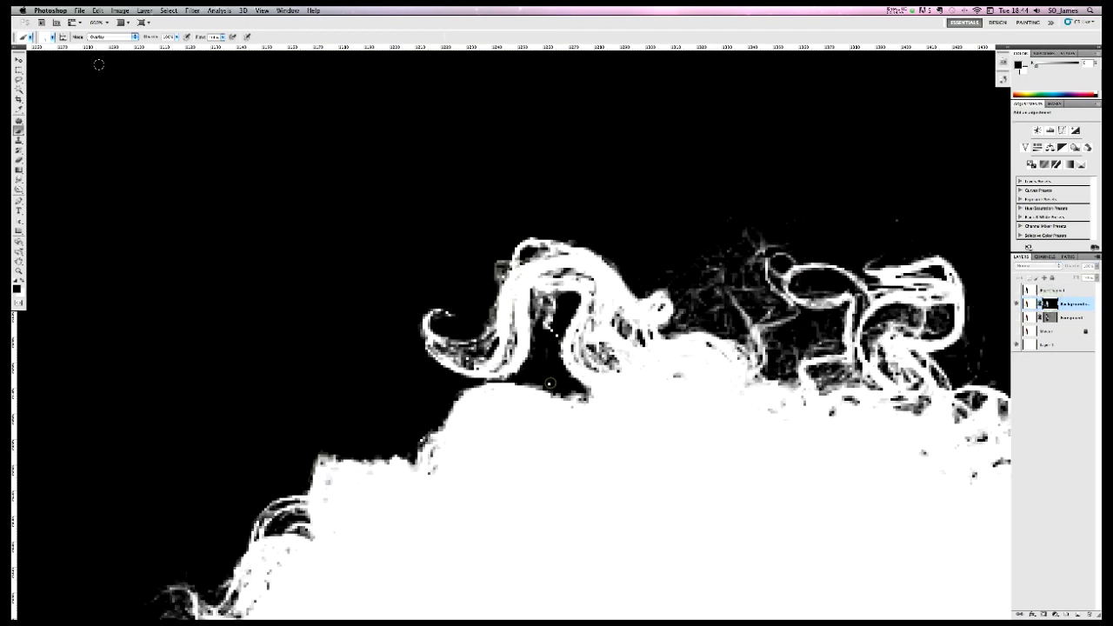
click(121, 39)
click(116, 36)
alt+click(1050, 304)
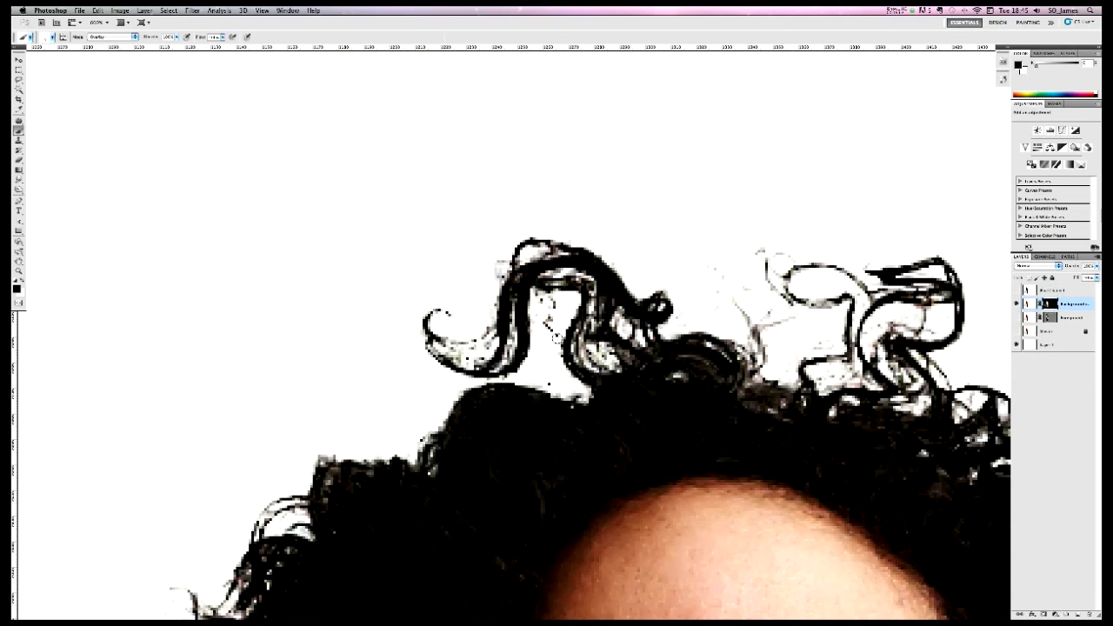
alt+click(1055, 304)
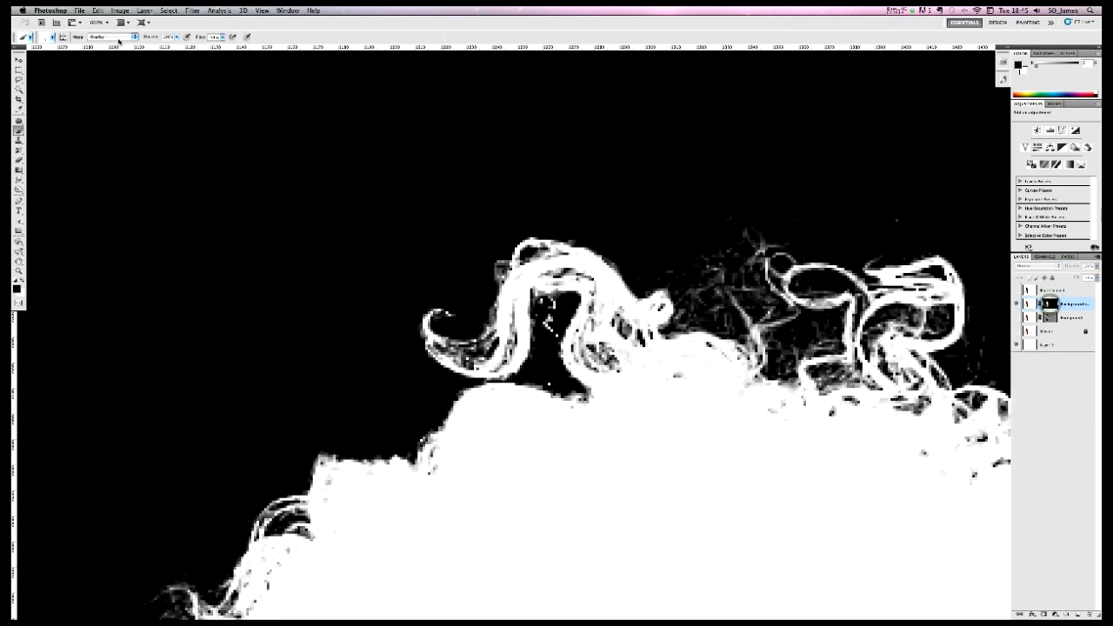
click(113, 36)
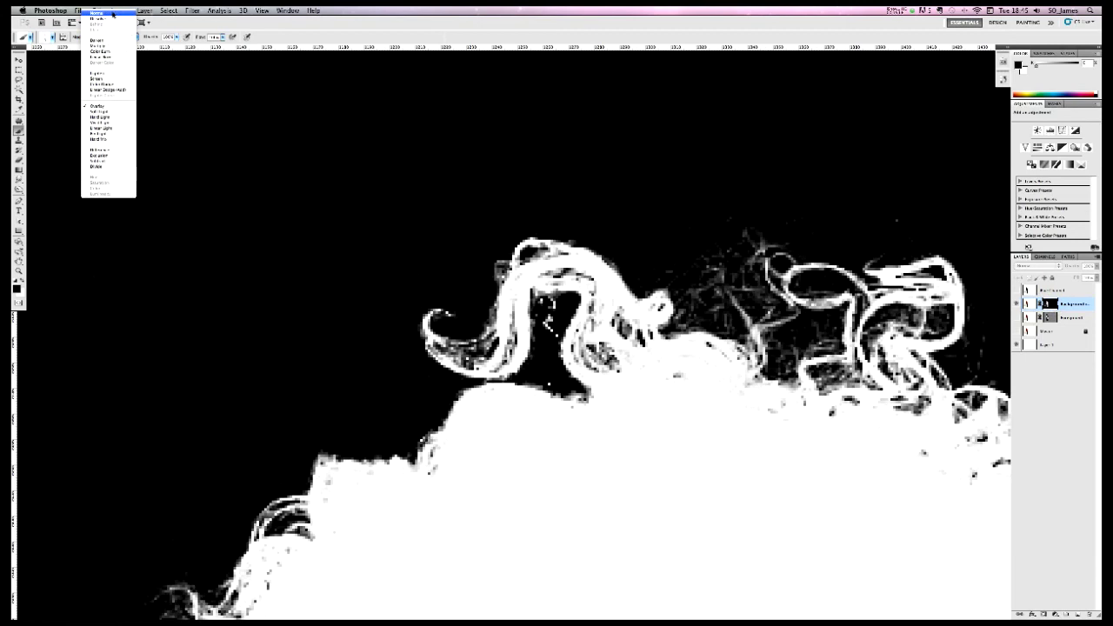
click(113, 13)
key(super+backslash)
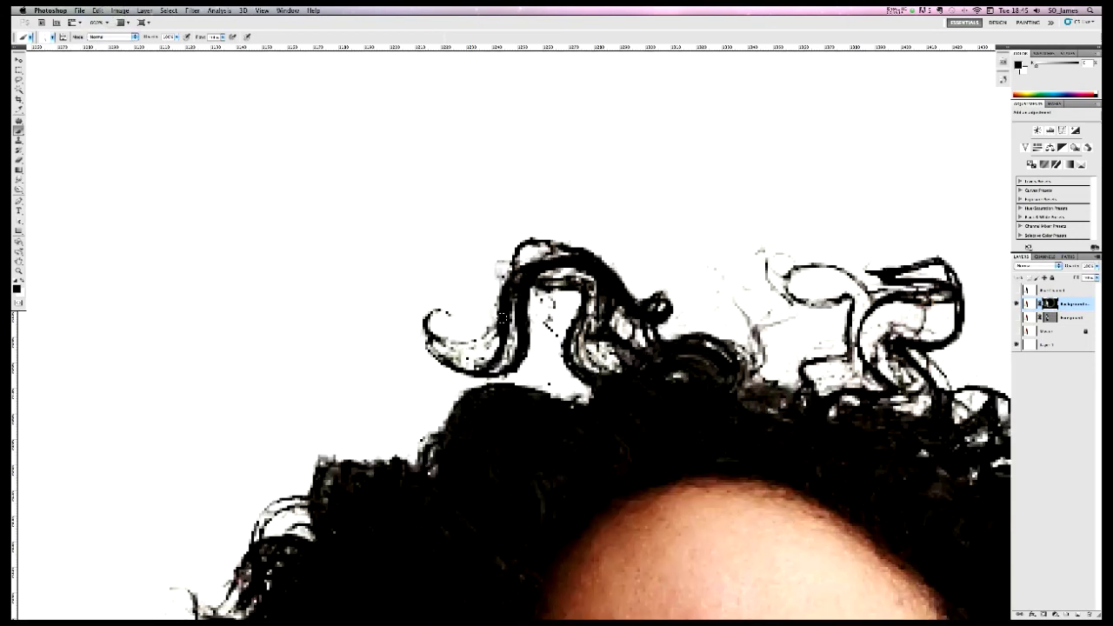
drag(554, 334, 547, 326)
scroll(547, 380, down, 1)
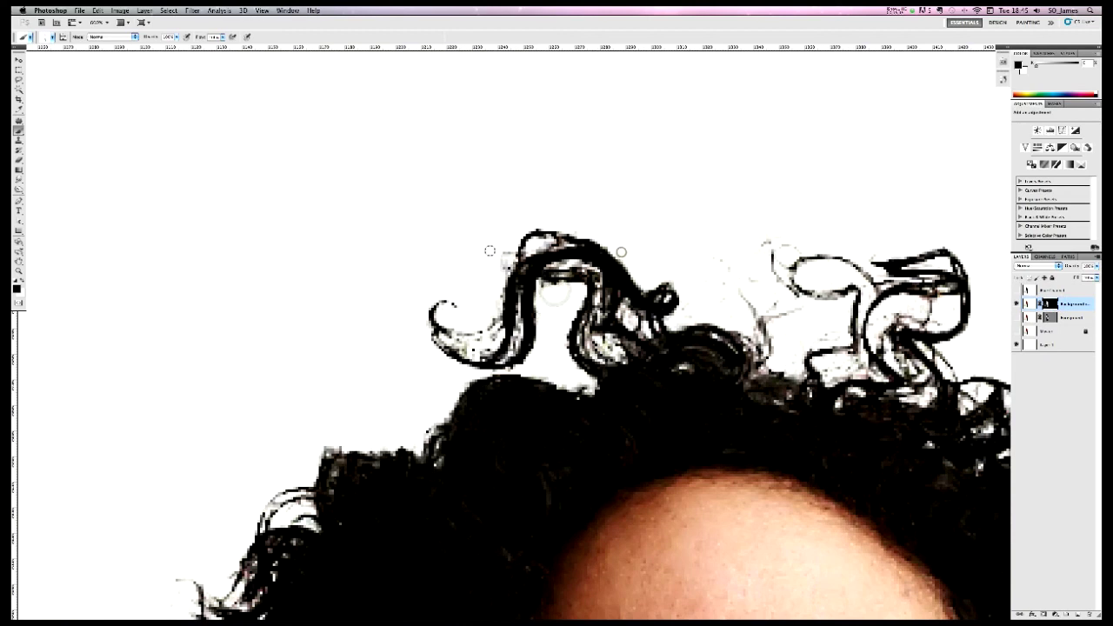
Examine the curls along the hair's upper-left edge, then the whole head, for leftover haze or fringe against the white backdrop
click(576, 228)
drag(639, 418, 726, 350)
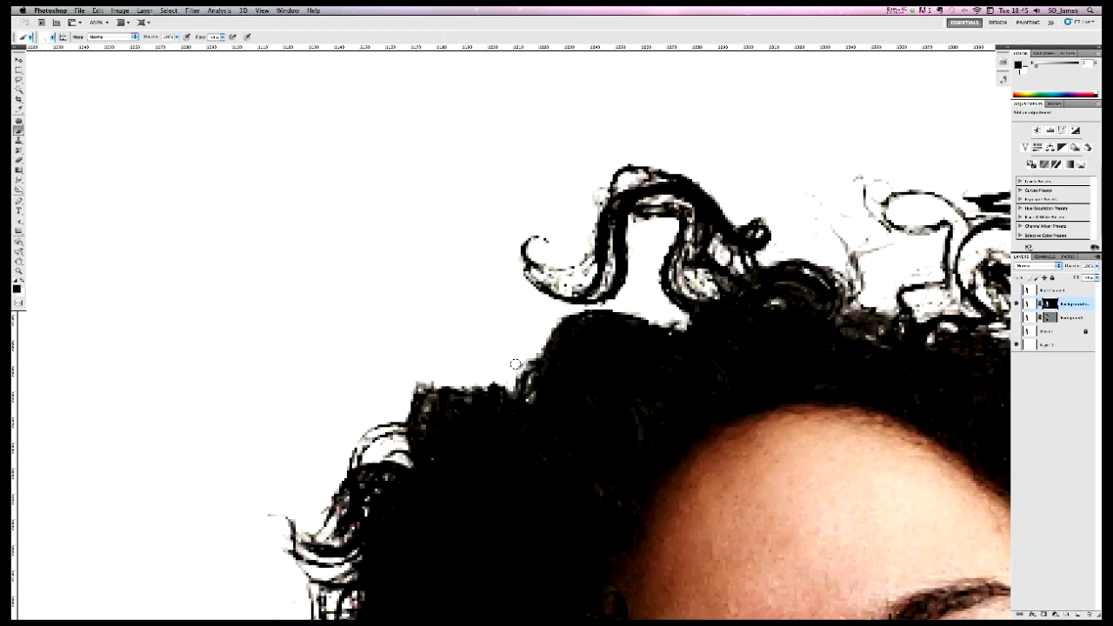
scroll(516, 364, down, 5)
scroll(515, 364, left, 5)
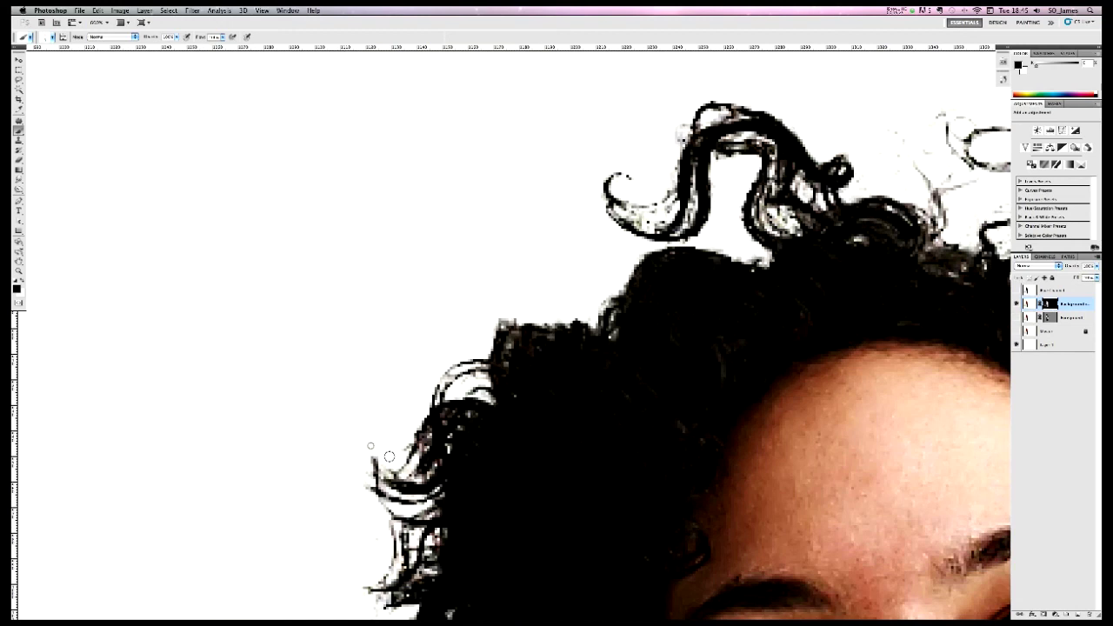
scroll(370, 447, up, 5)
scroll(371, 447, right, 4)
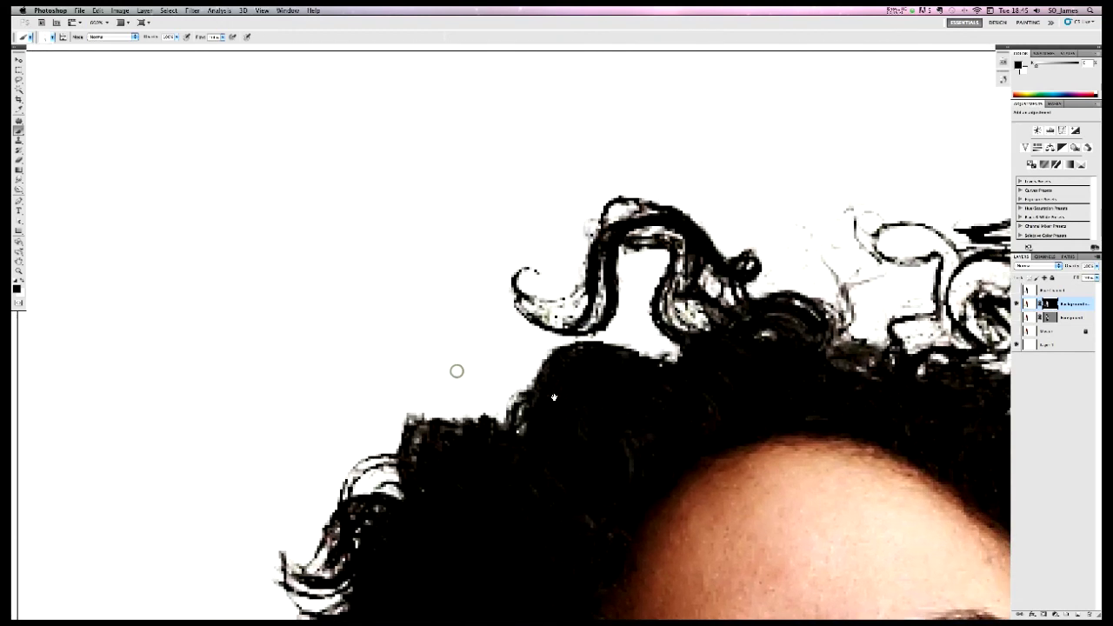
key(z)
alt+click(715, 384)
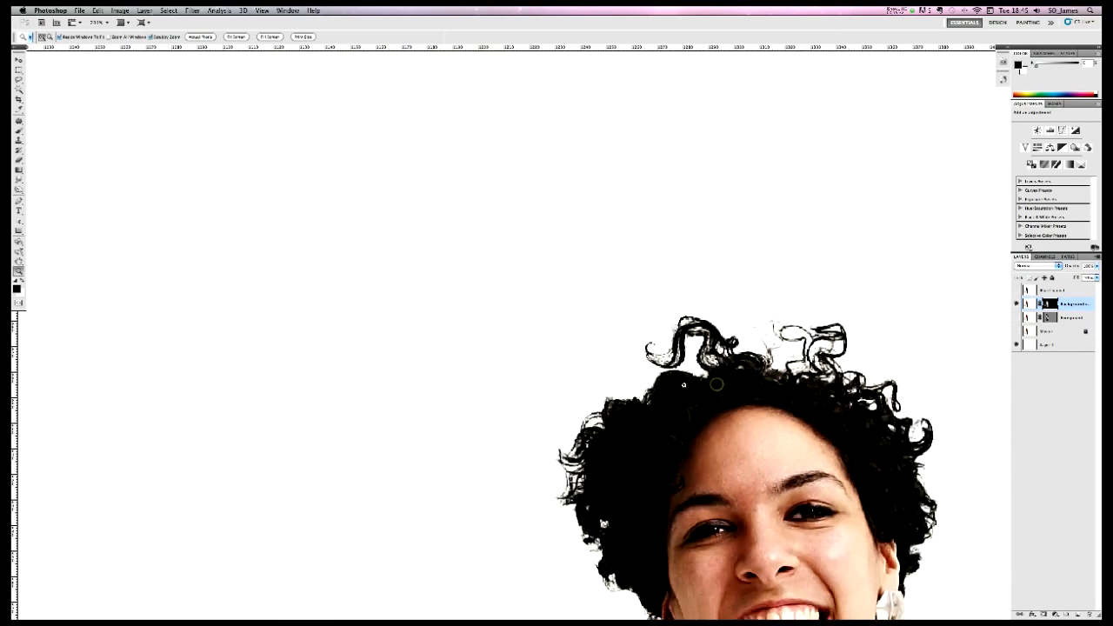
alt+click(671, 383)
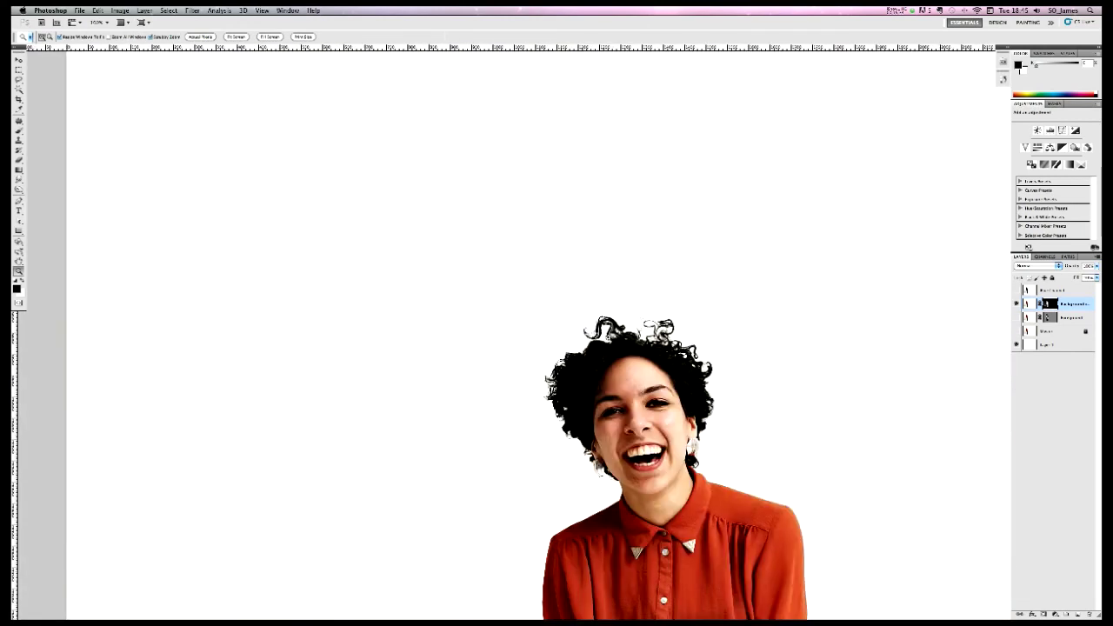
drag(590, 344, 656, 361)
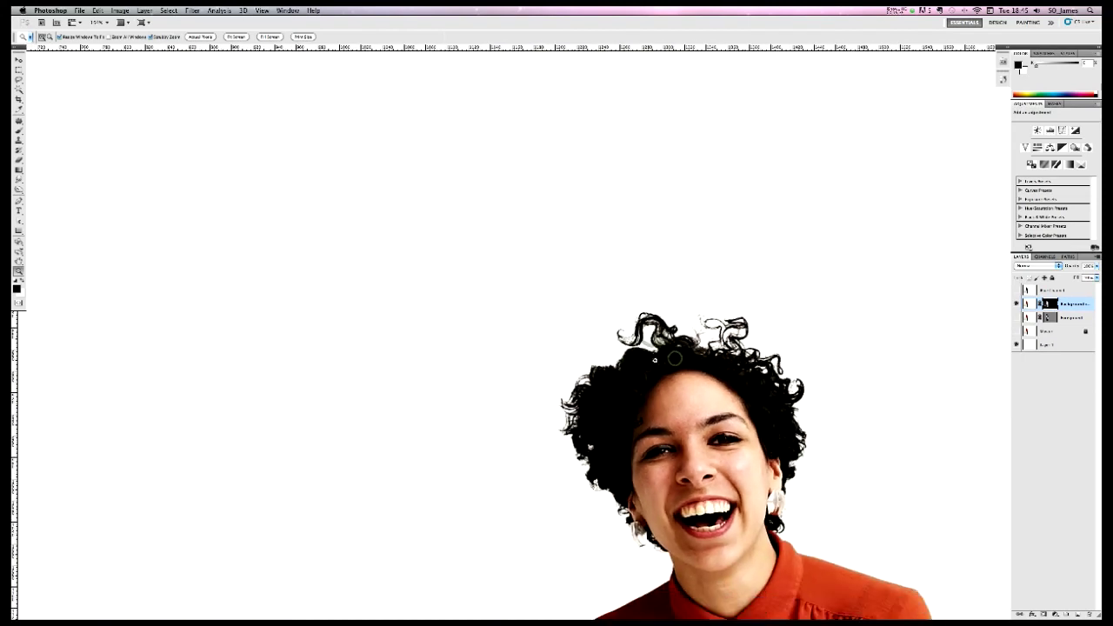